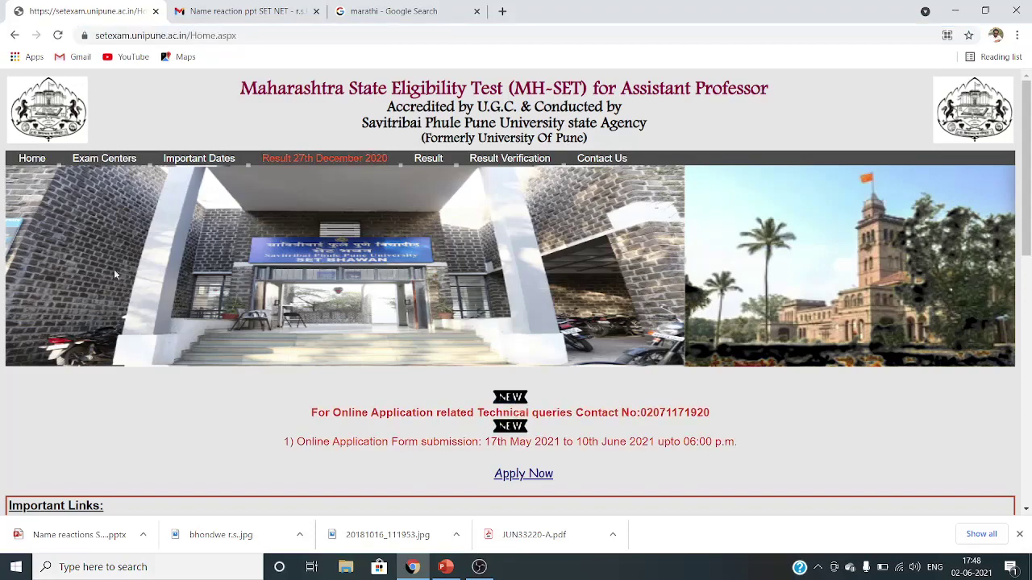
- Check the submission window (17th May to 10th June 2021) and follow the Apply Now link
scroll(235, 201, "down", 1)
scroll(236, 202, "up", 1)
scroll(117, 400, "down", 2)
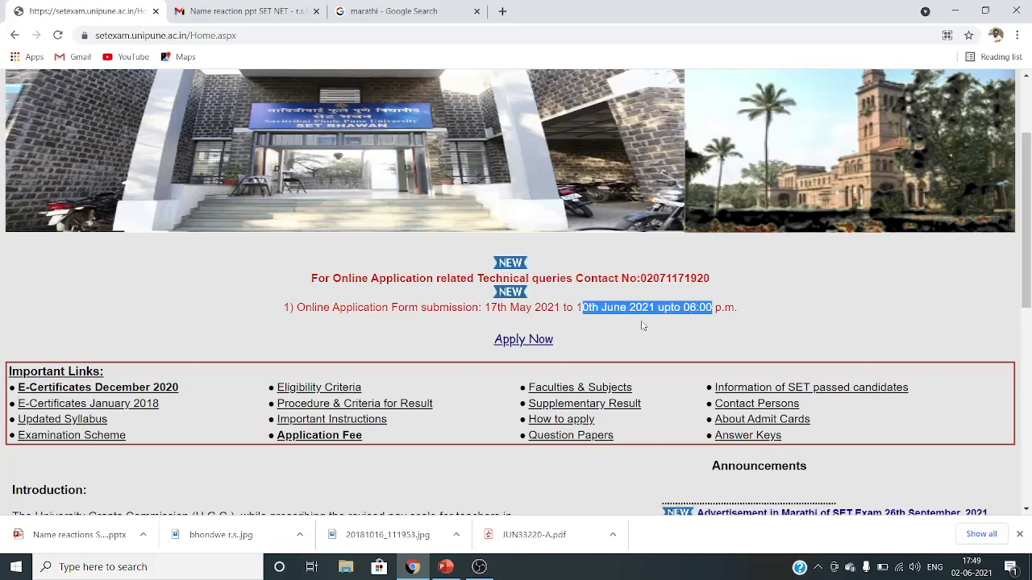
left_click(577, 307)
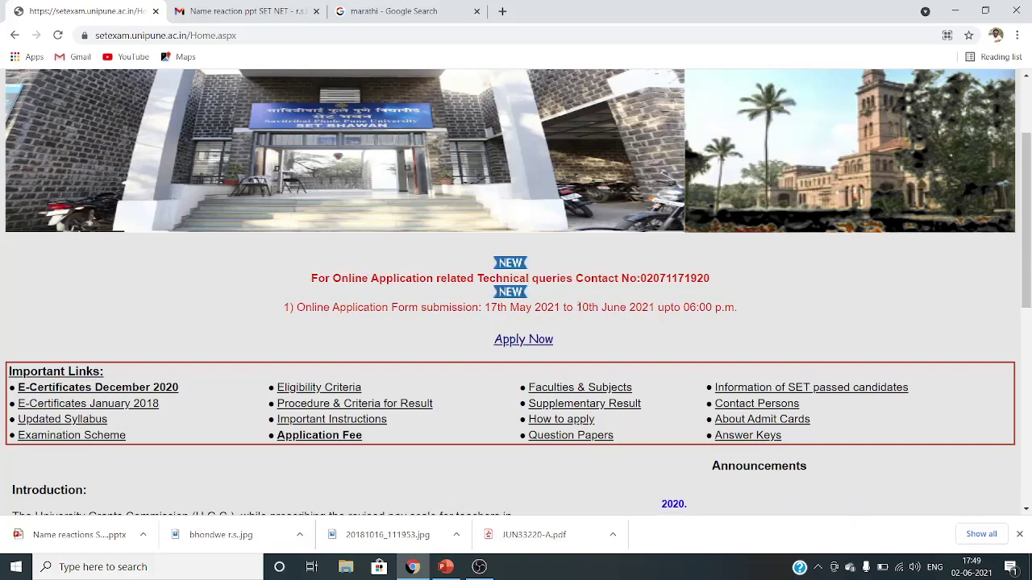
left_click_drag(577, 307, 631, 309)
left_click(633, 311)
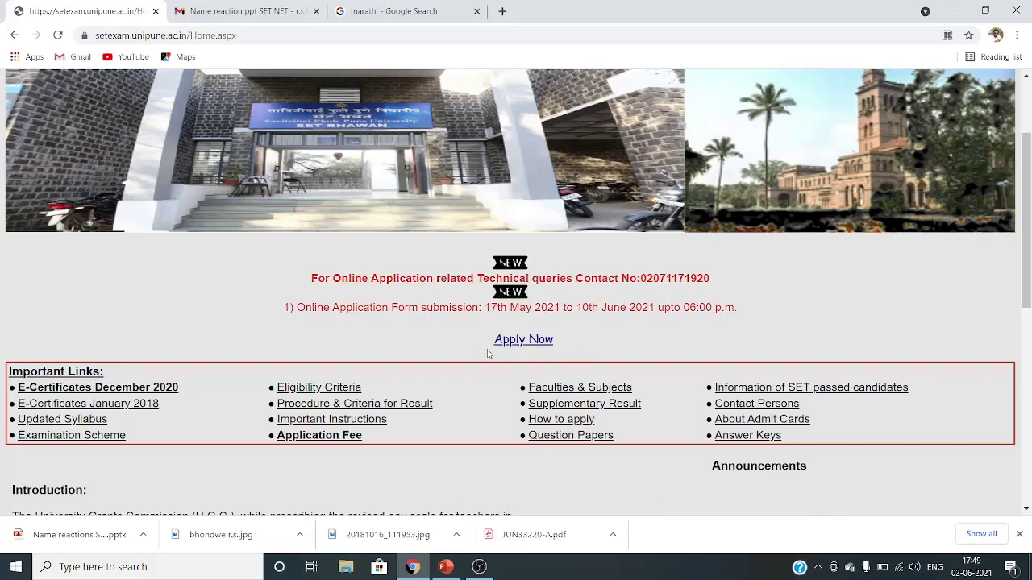
left_click(513, 342)
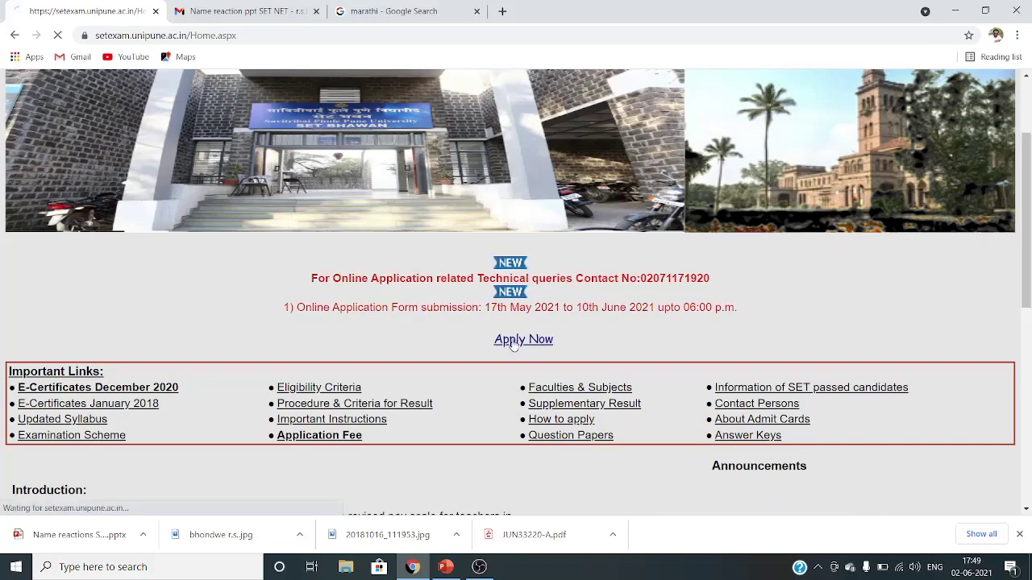
- Choose 'New User Registration for SET Exam 26th September 2021' on the Login page
scroll(492, 357, "down", 2)
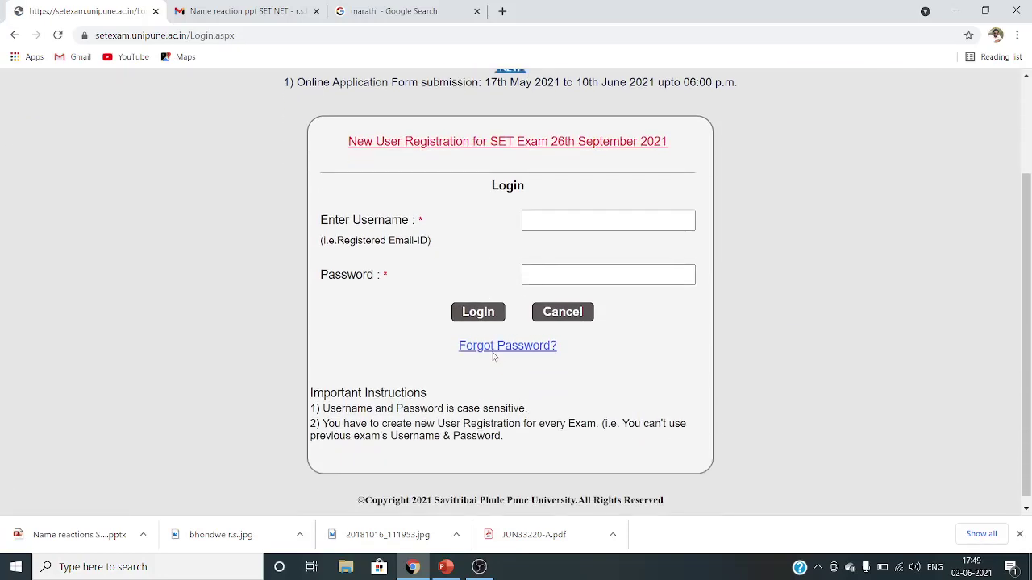
scroll(492, 355, "up", 1)
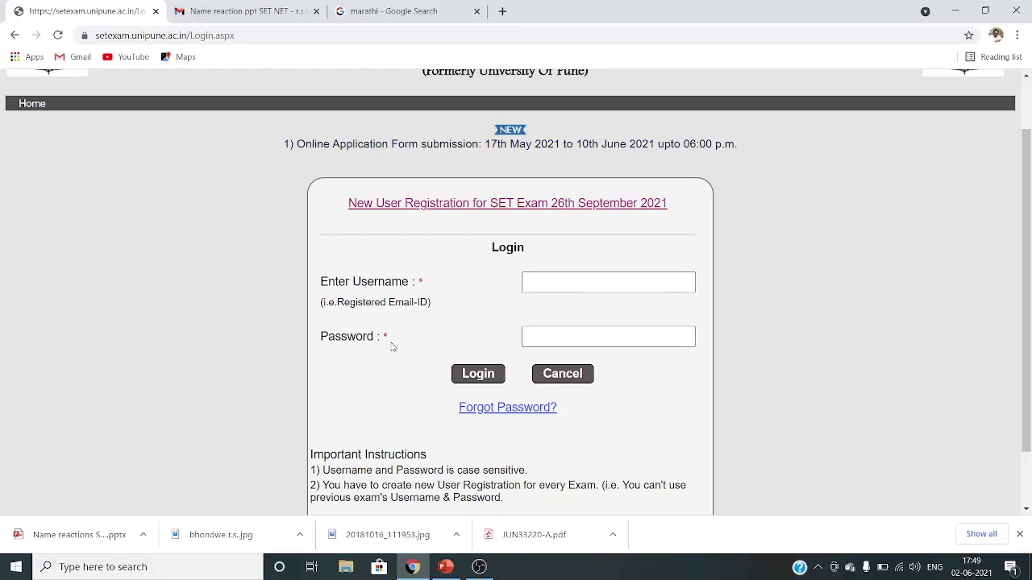
scroll(394, 347, "up", 2)
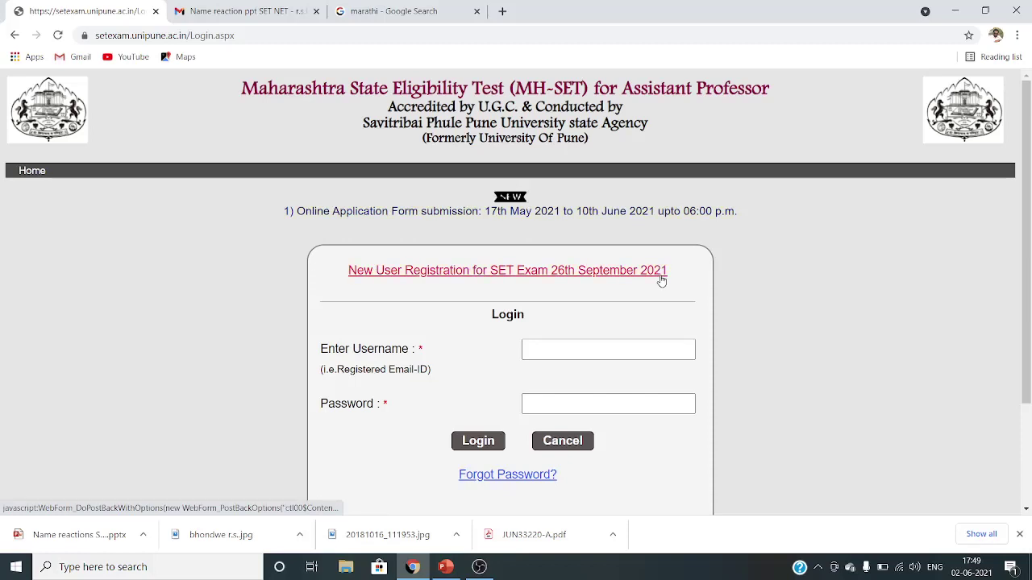
left_click(525, 275)
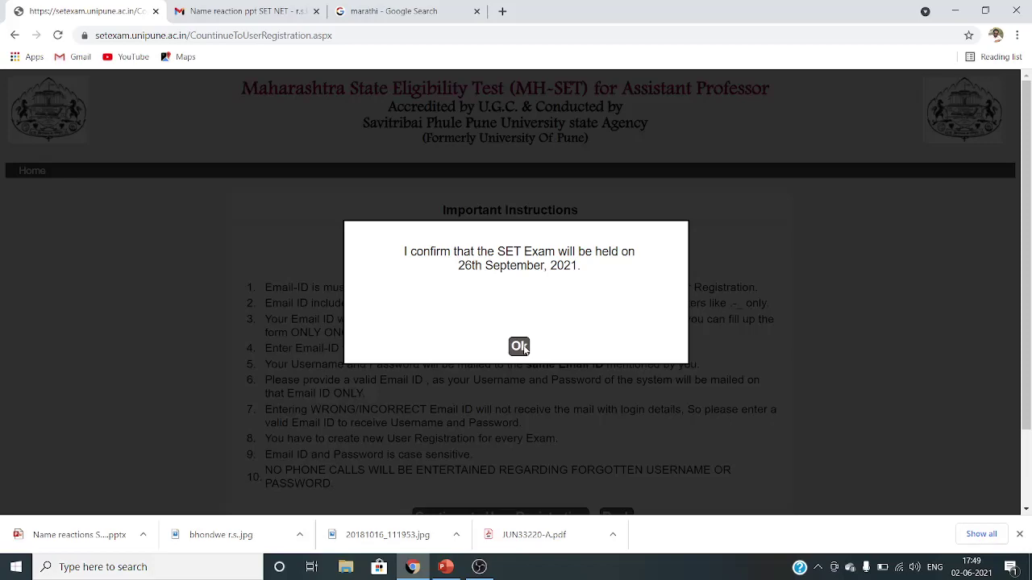
- Accept the 26th September 2021 exam-date notice, read the instructions, and continue to User Registration
left_click(519, 347)
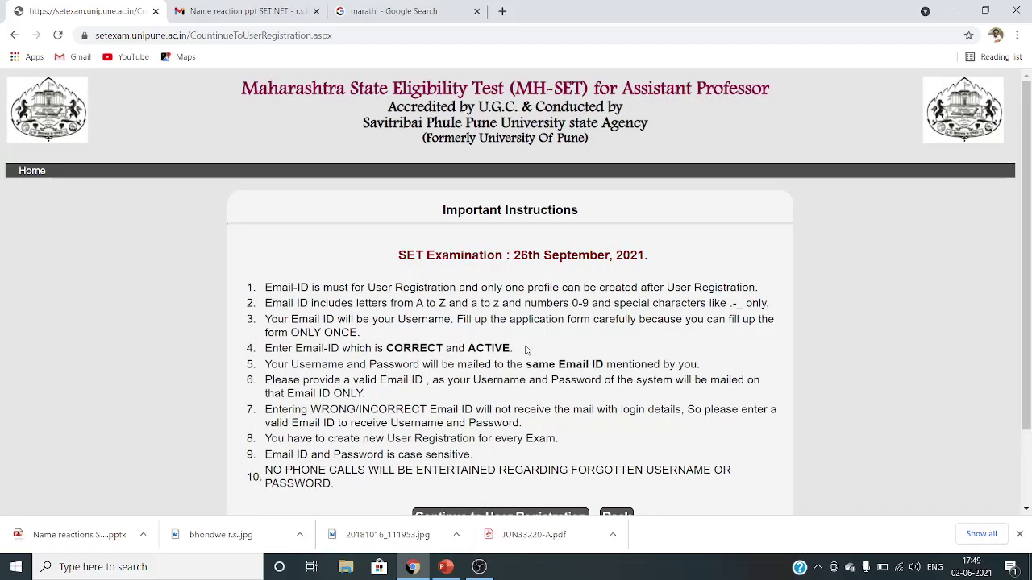
scroll(525, 349, "down", 1)
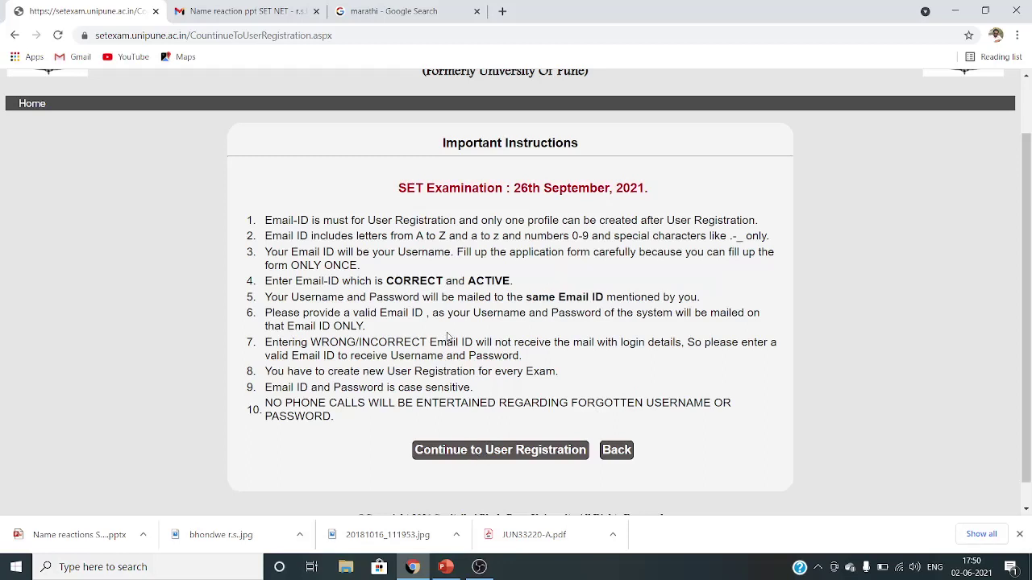
left_click(450, 453)
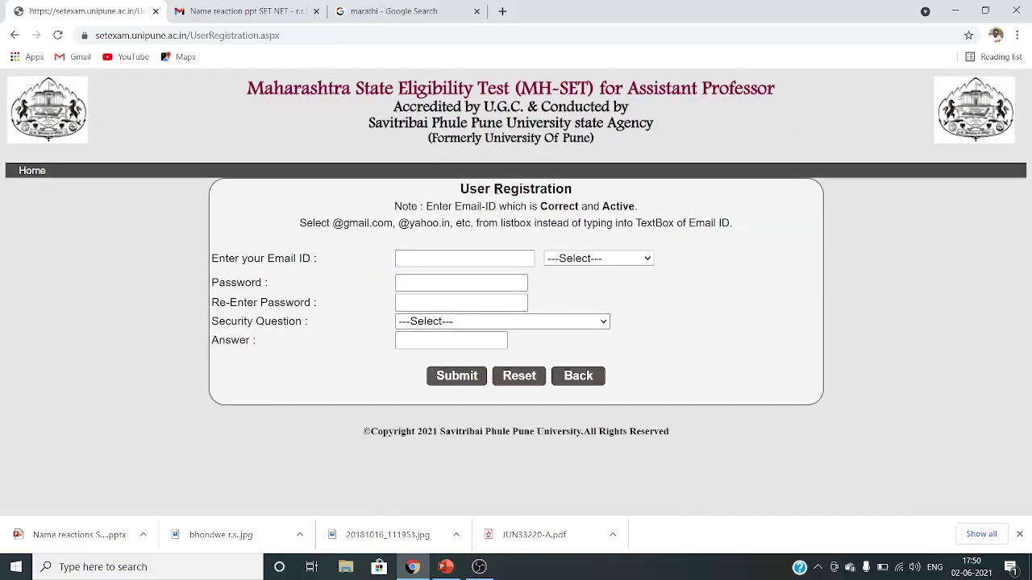
left_click(450, 254)
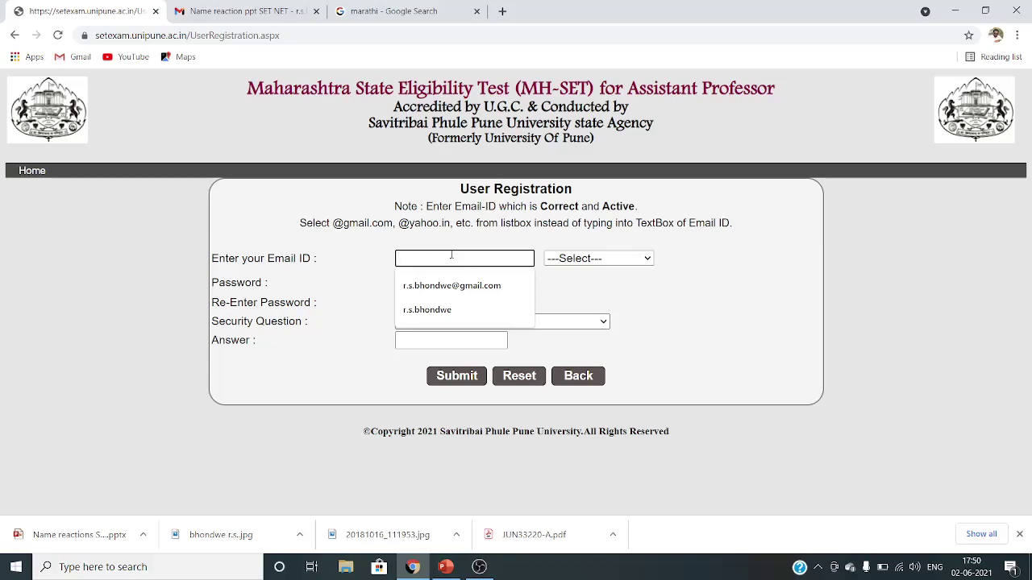
type("rs")
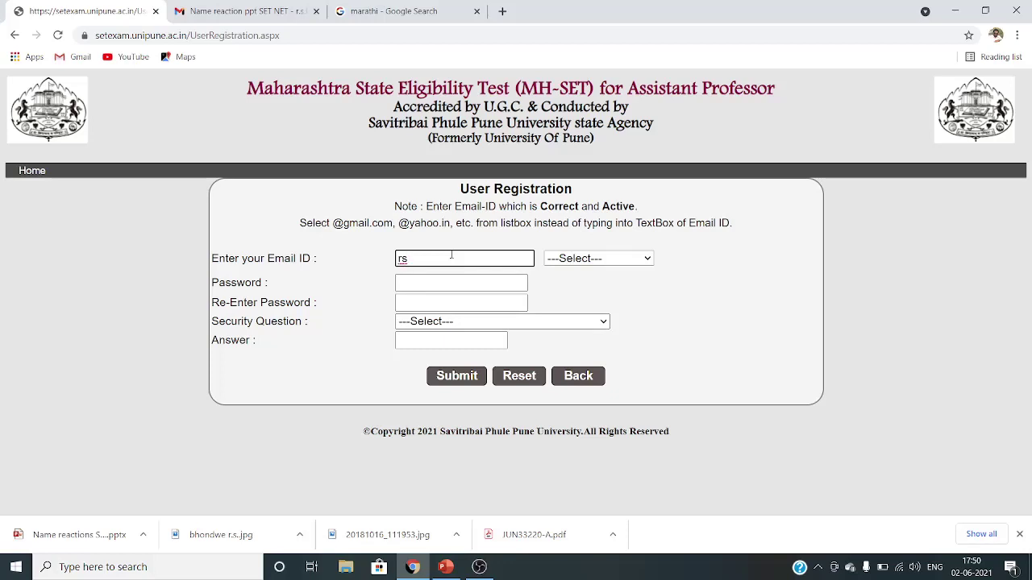
type("b2020")
left_click(610, 258)
left_click(592, 288)
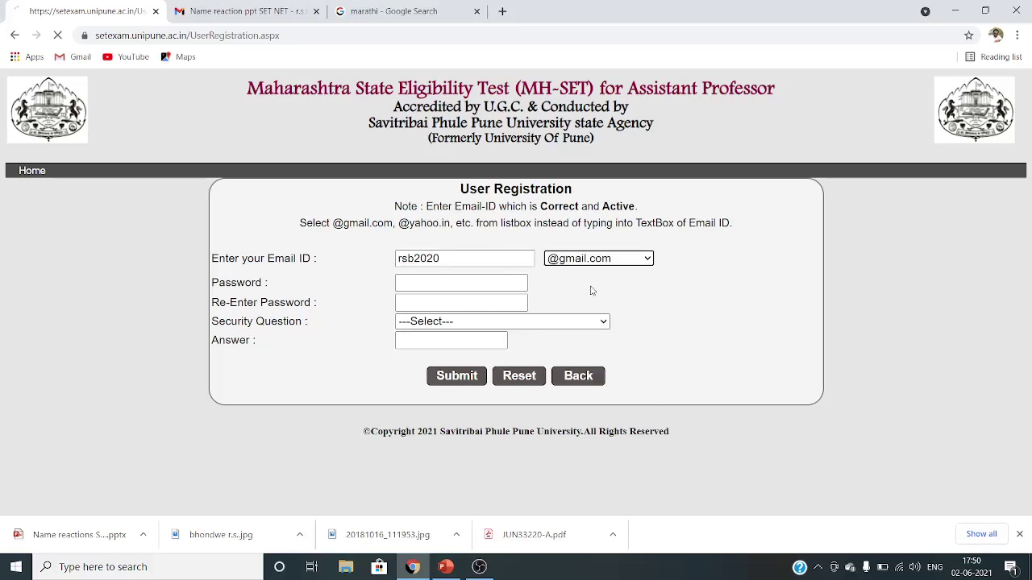
left_click(476, 281)
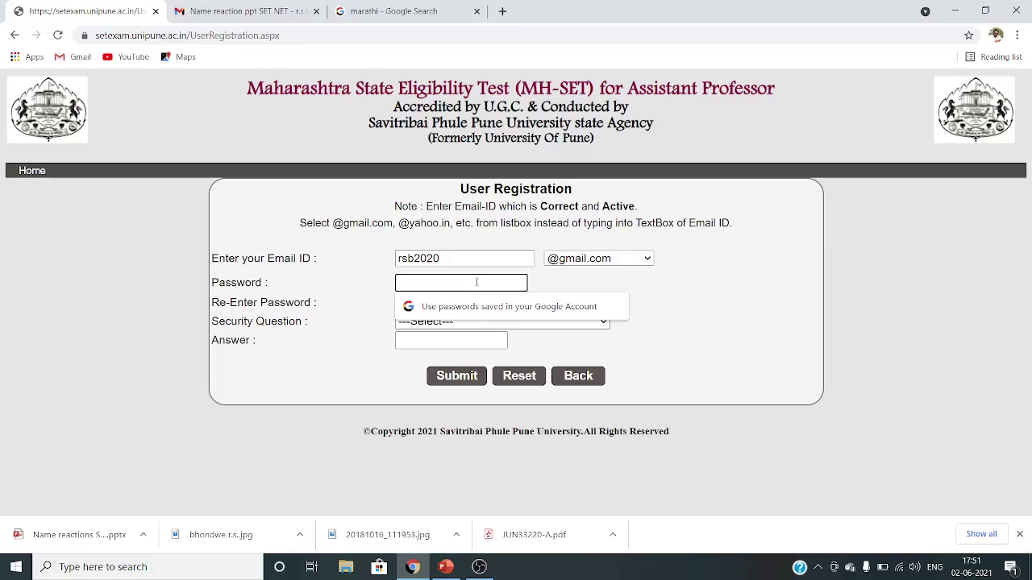
type("••")
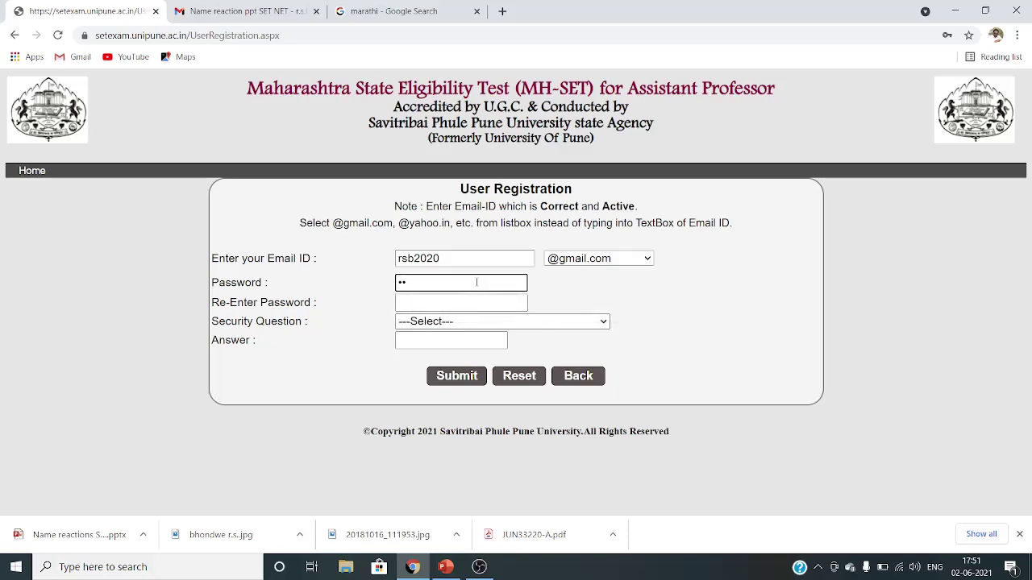
type("•••••••••")
left_click(478, 303)
type("•••")
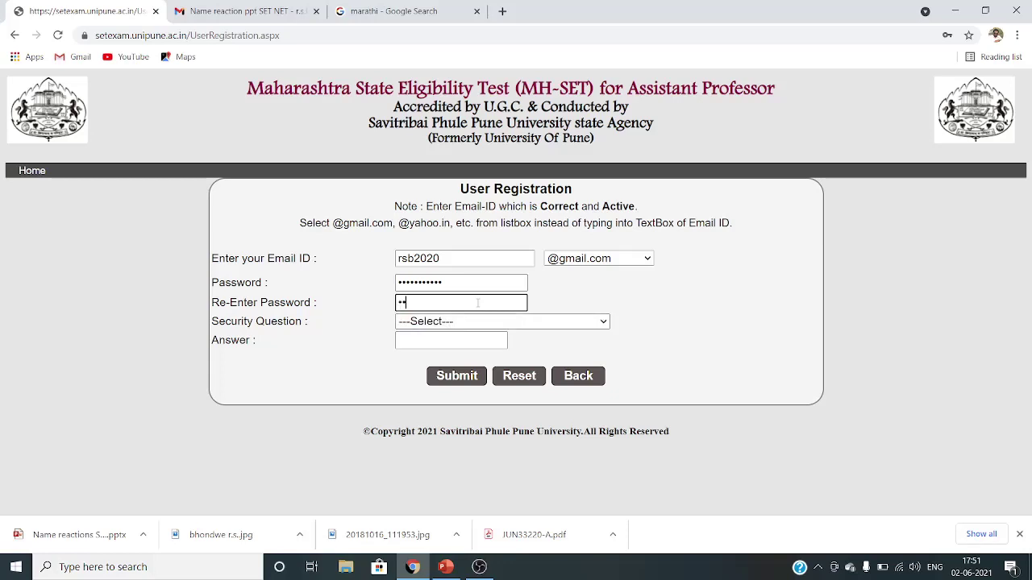
type("••••••••")
- Choose the favourite sportsman security question, enter its answer, and submit the registration
left_click(495, 322)
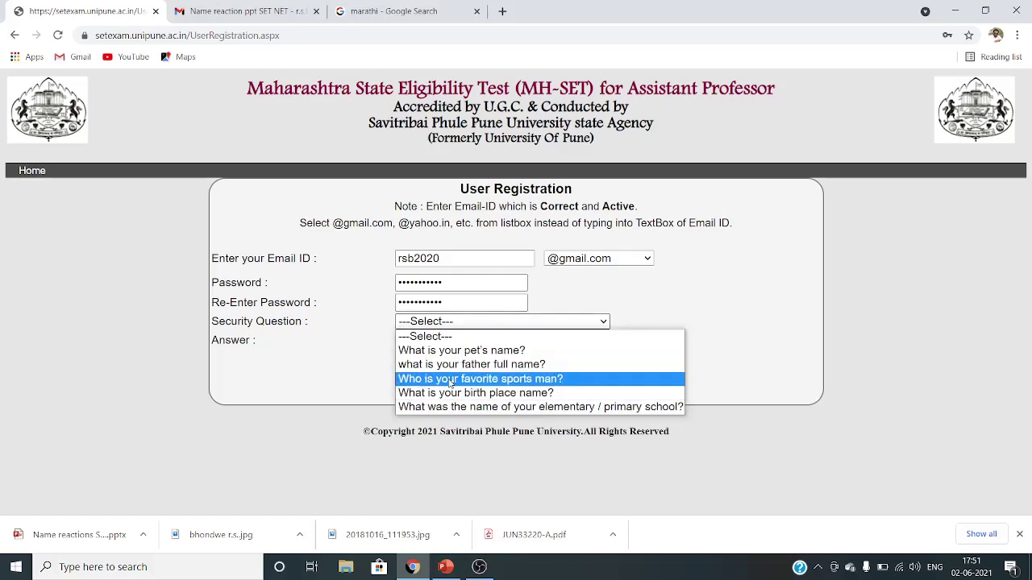
left_click(517, 379)
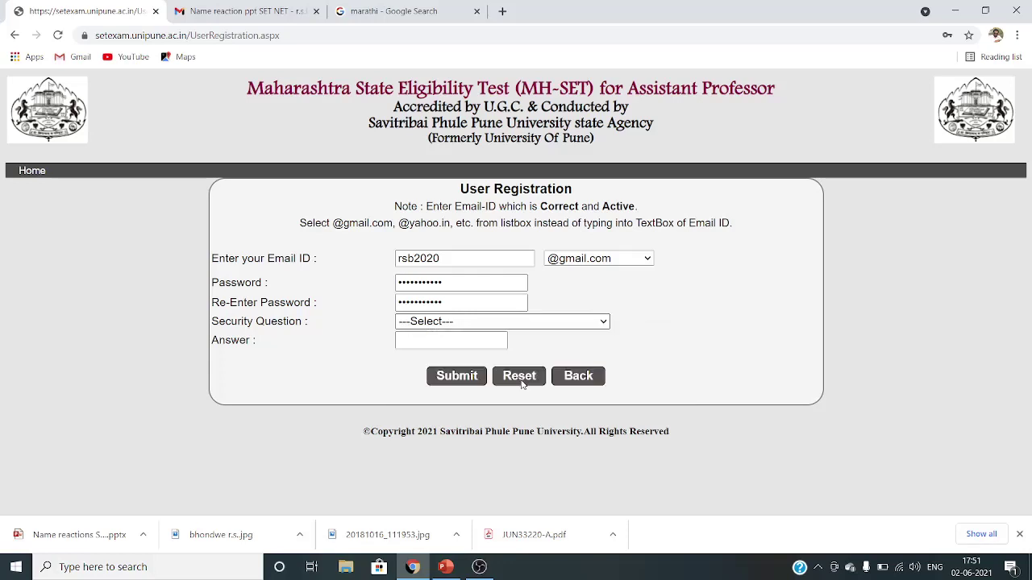
left_click(461, 340)
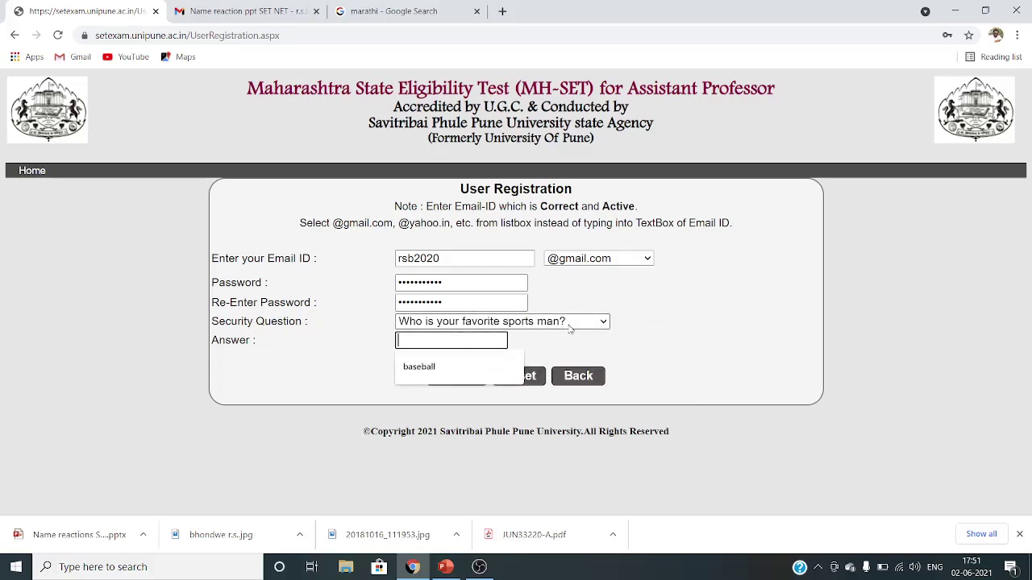
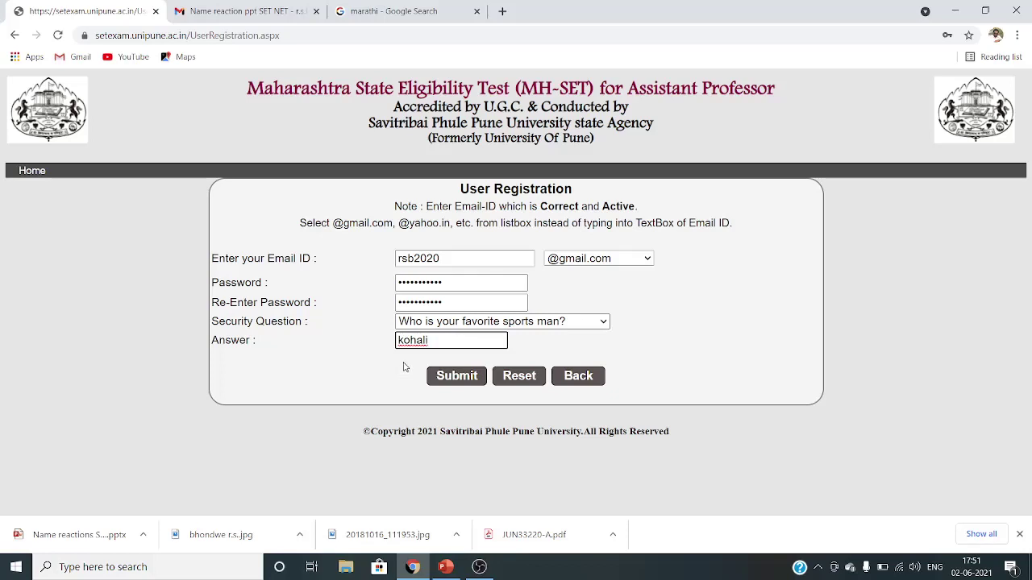
left_click(451, 378)
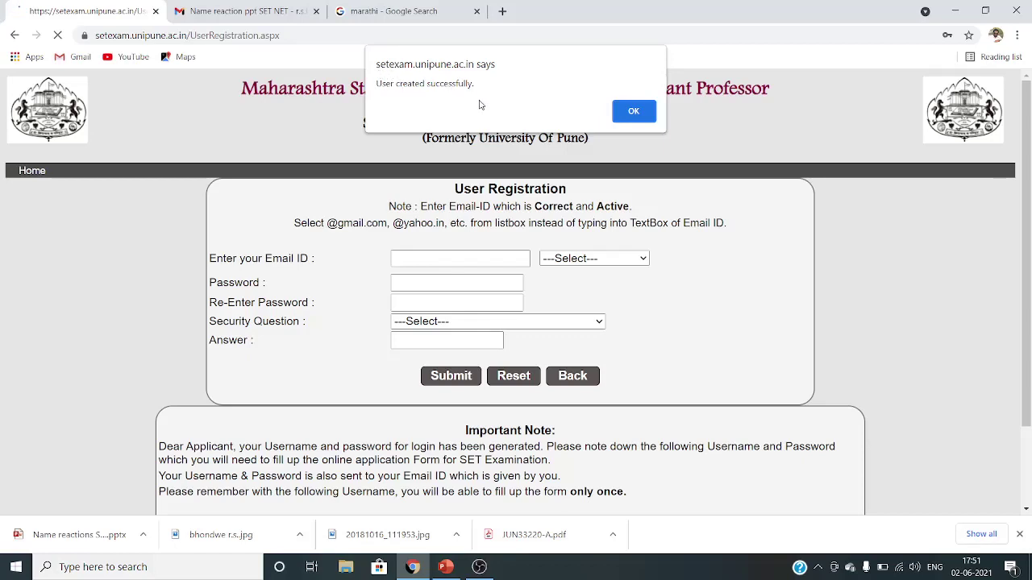
- Dismiss the 'User created successfully' message and go to the login page
left_click(636, 111)
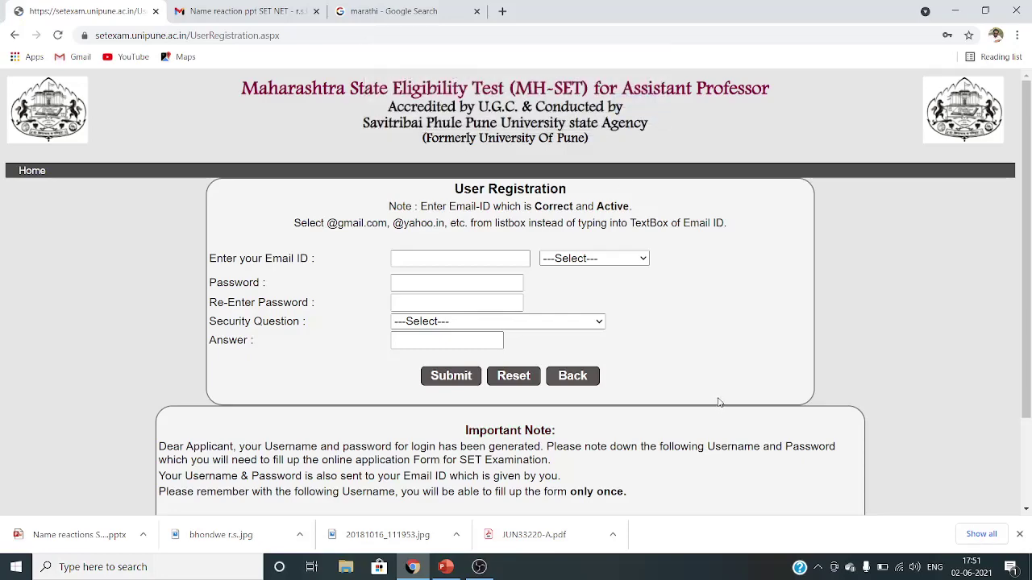
scroll(710, 393, "down", 3)
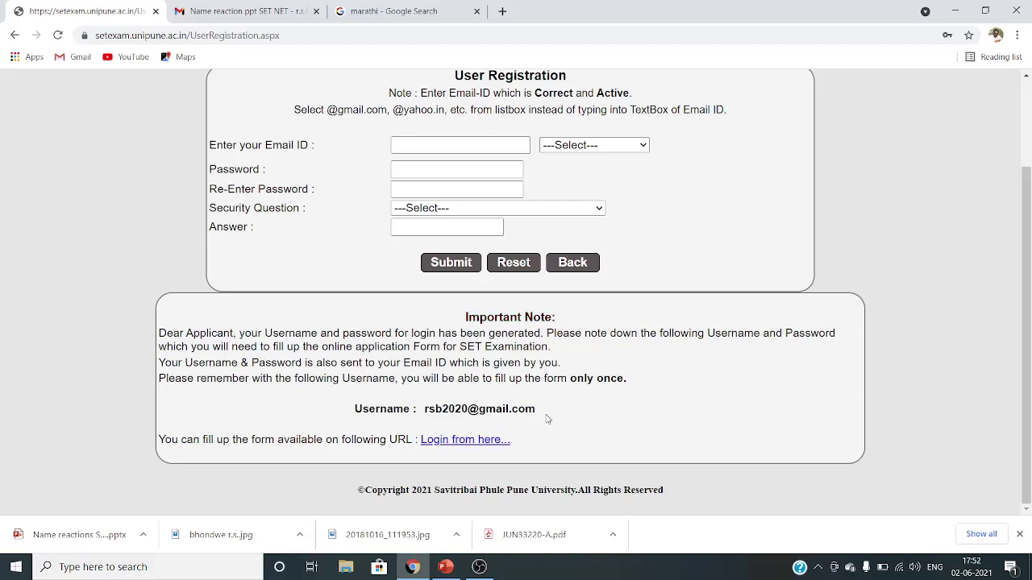
scroll(548, 418, "up", 1)
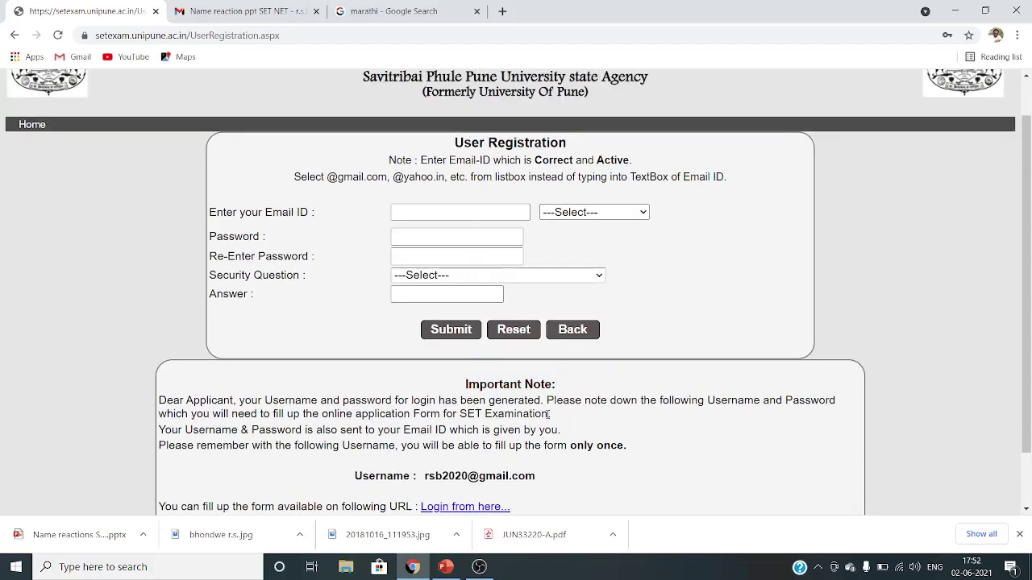
scroll(548, 416, "down", 1)
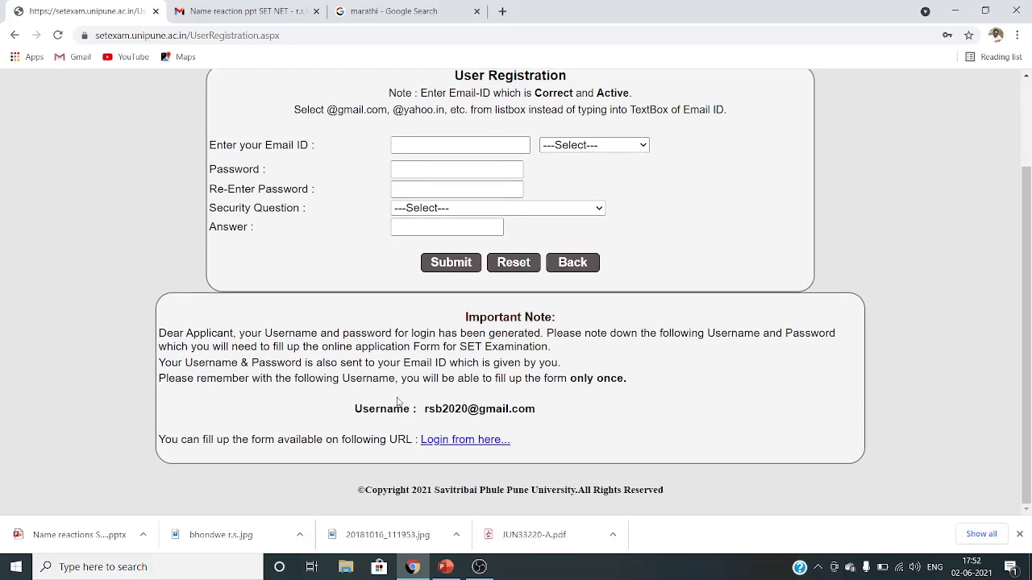
left_click(471, 443)
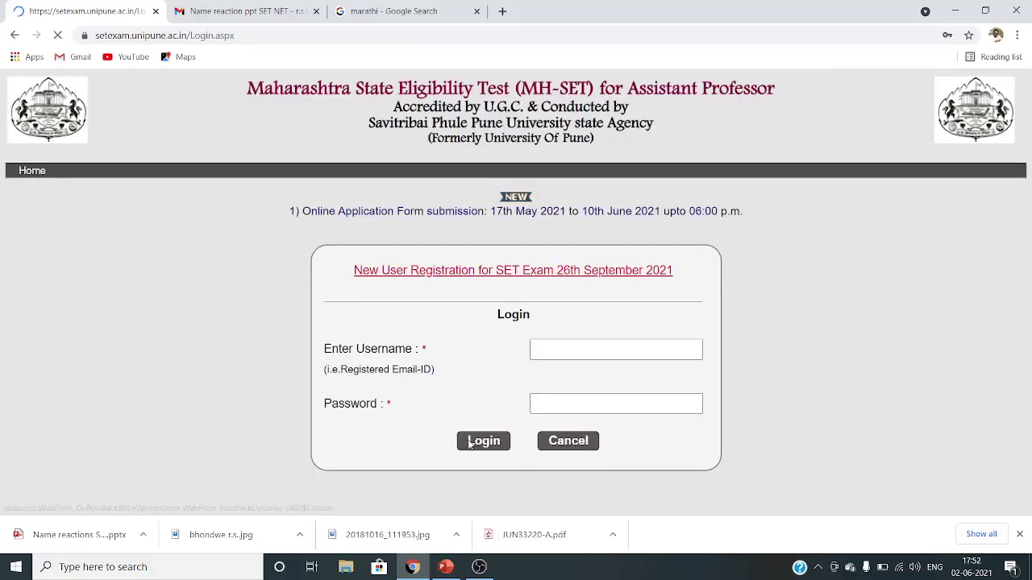
left_click(552, 348)
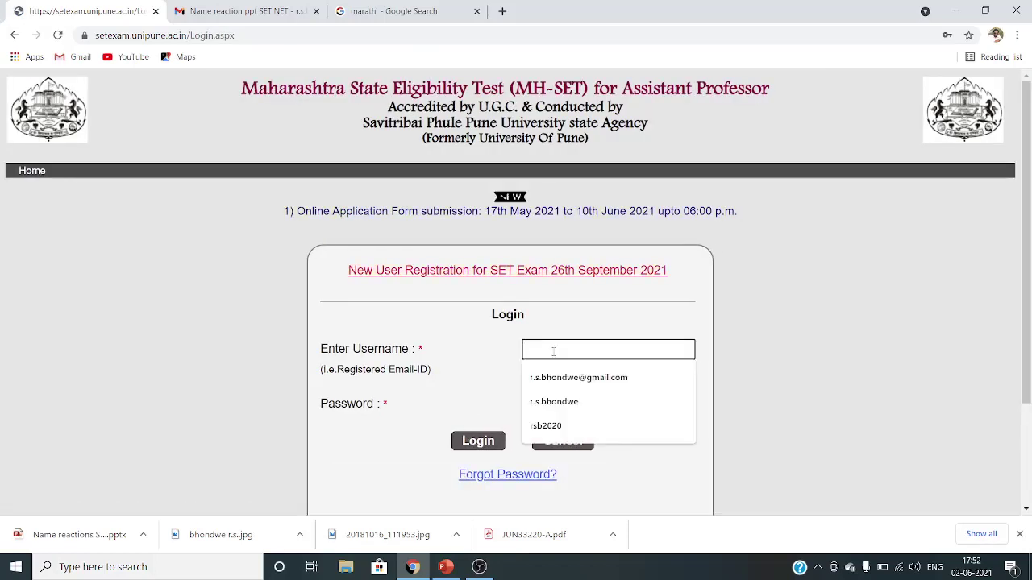
left_click(559, 427)
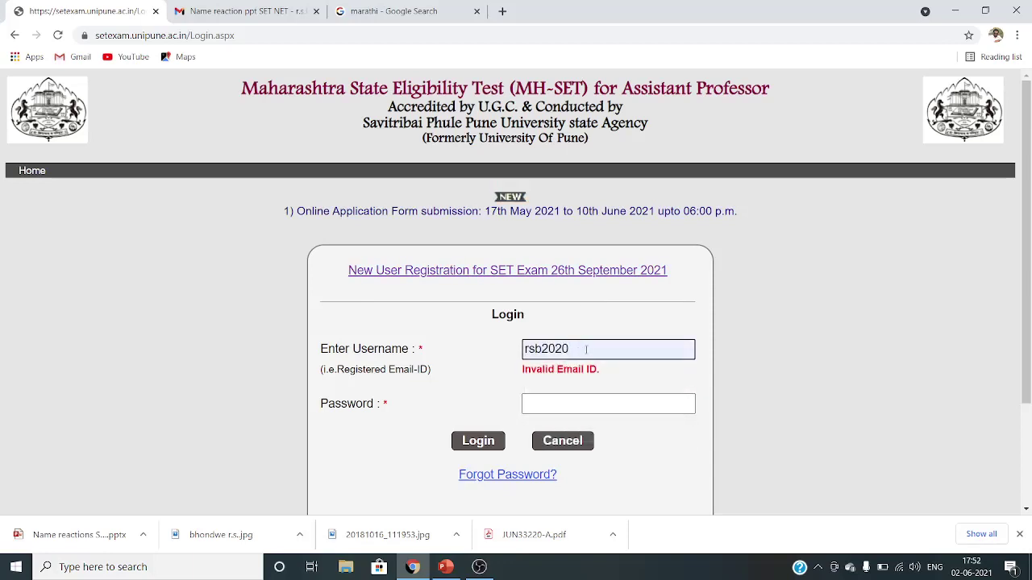
type("@gm")
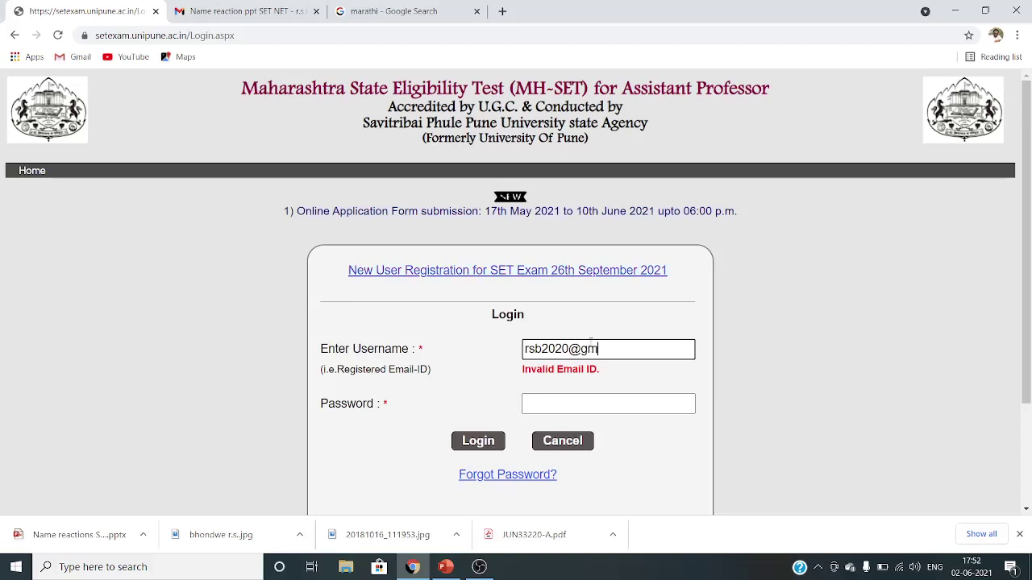
type("ail.com")
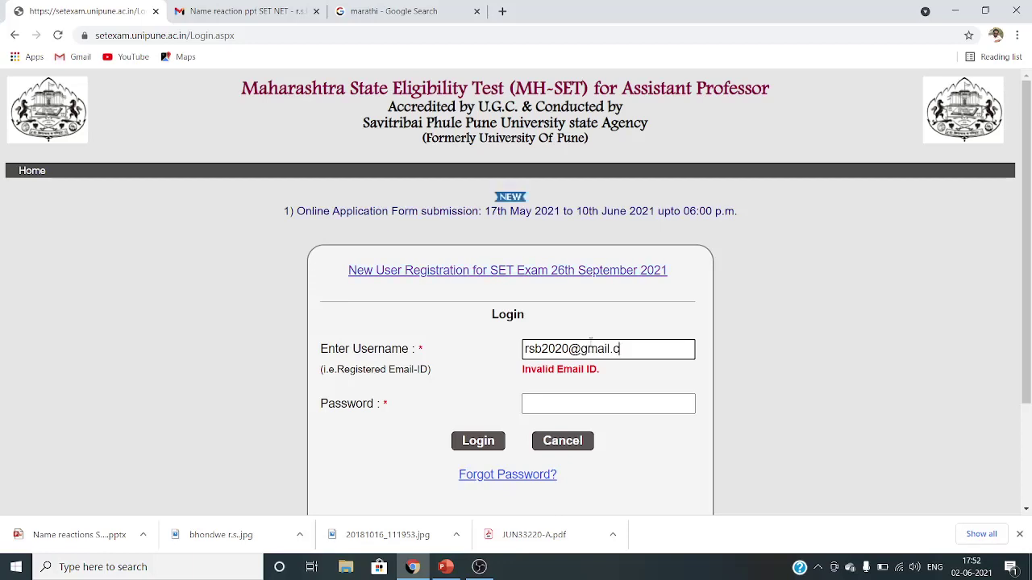
left_click(597, 403)
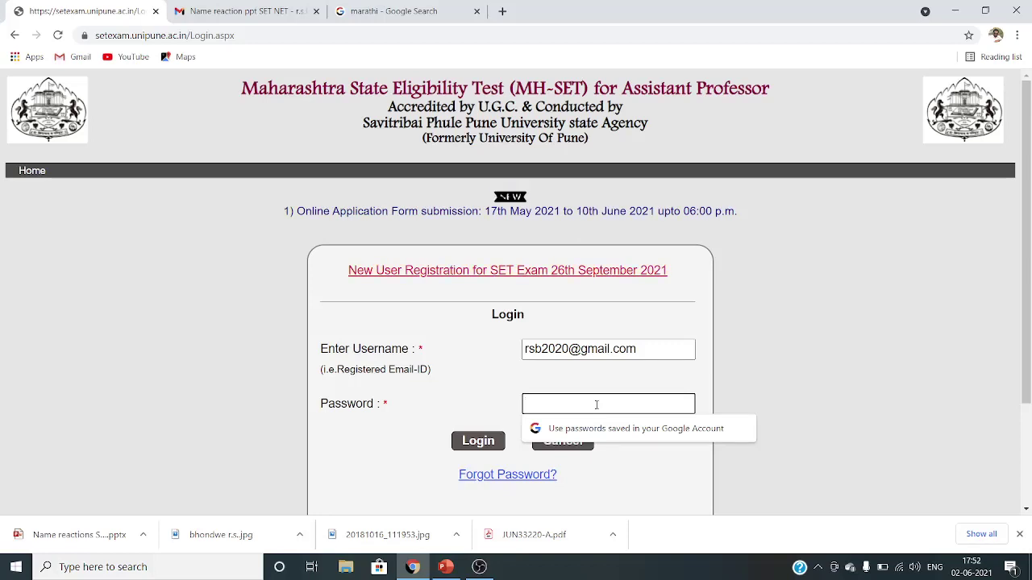
type("••")
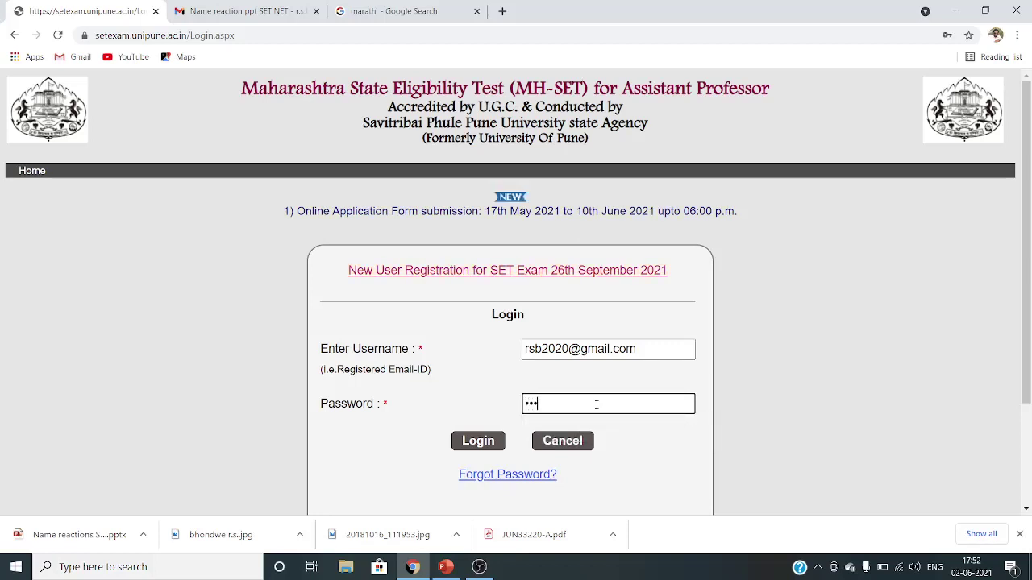
type("••••••••")
left_click(478, 441)
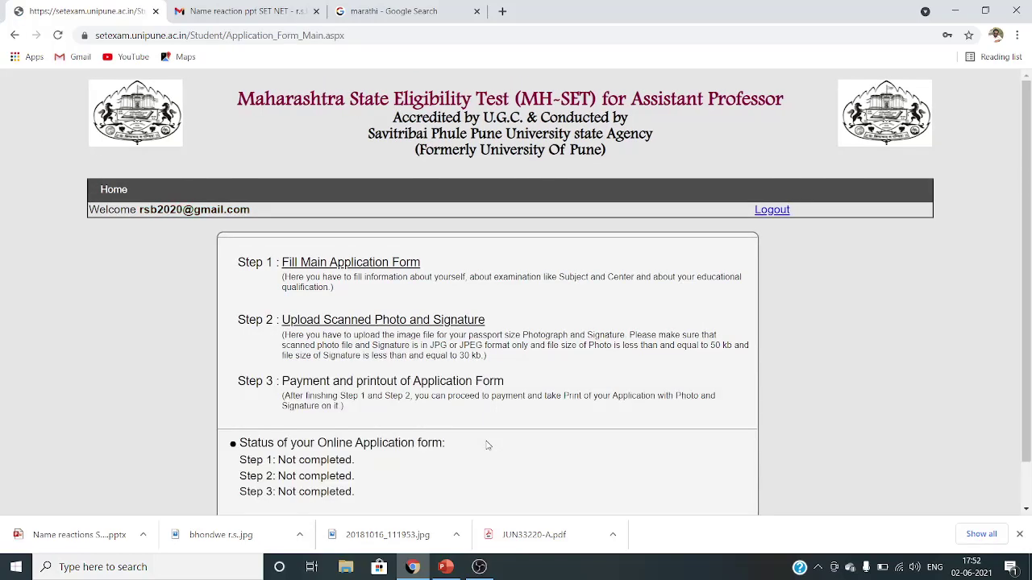
- Open 'Fill Main Application Form' under Step 1 of the application overview
scroll(493, 442, "down", 2)
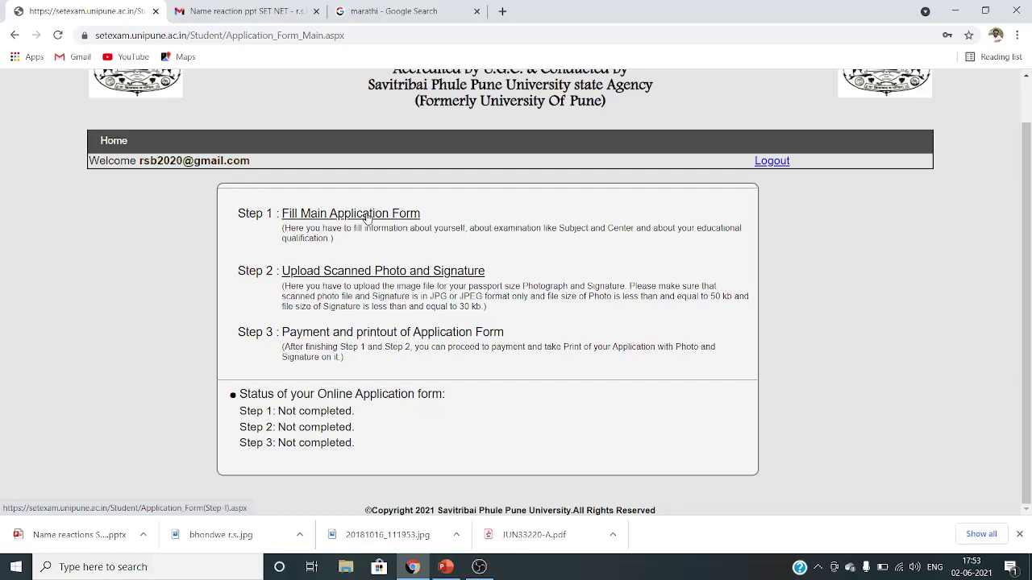
left_click(367, 216)
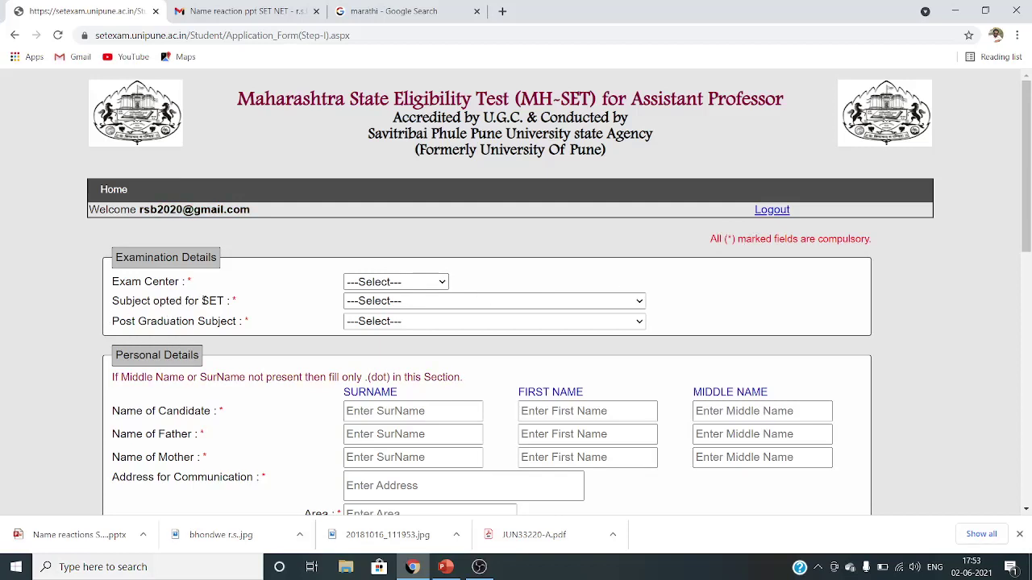
- Choose Pune, 33 - Chemical Sciences, and Chemical Science in the three Examination Details dropdowns
left_click(398, 282)
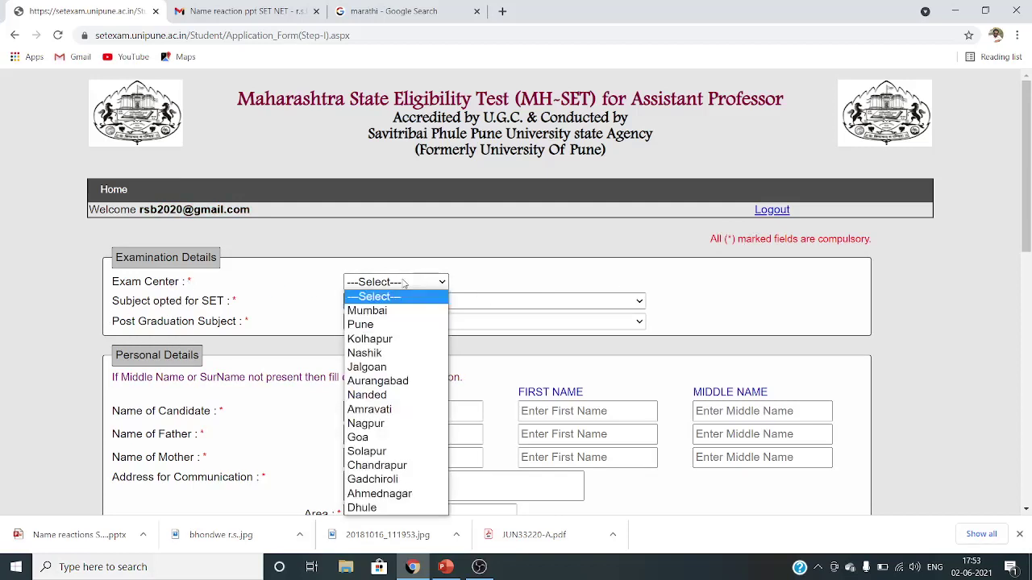
left_click(389, 326)
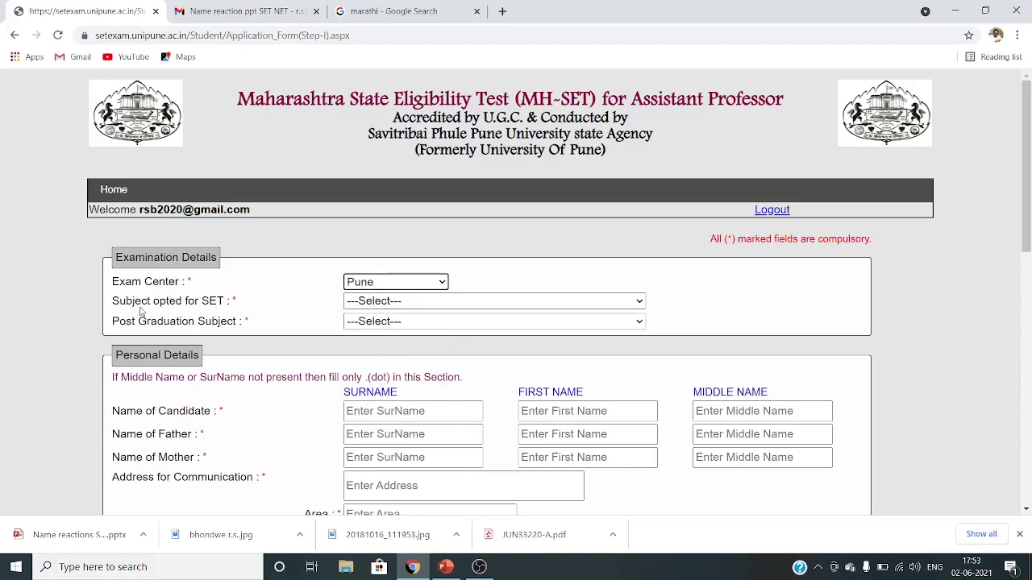
left_click(410, 305)
scroll(383, 187, "down", 1)
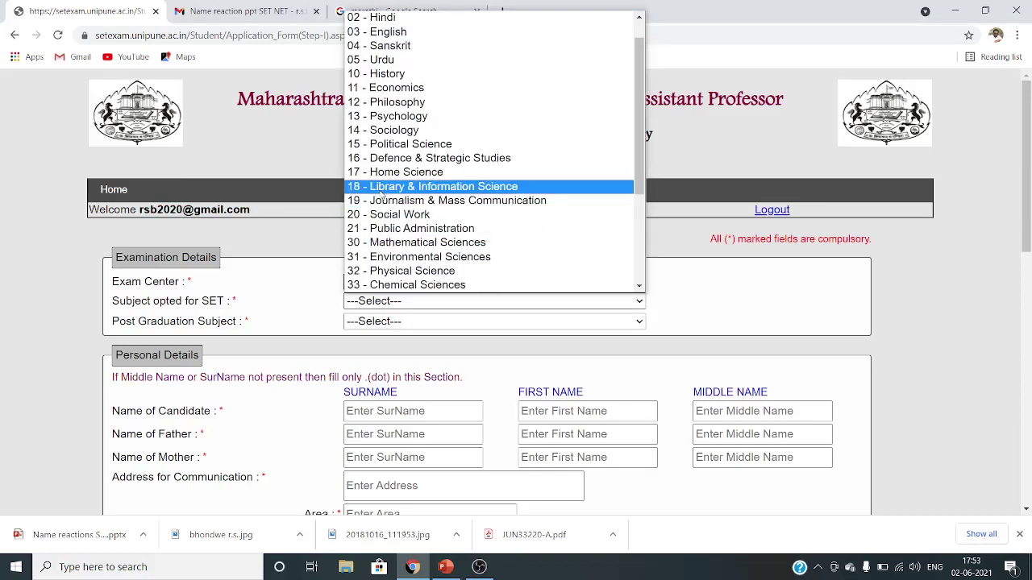
left_click(414, 286)
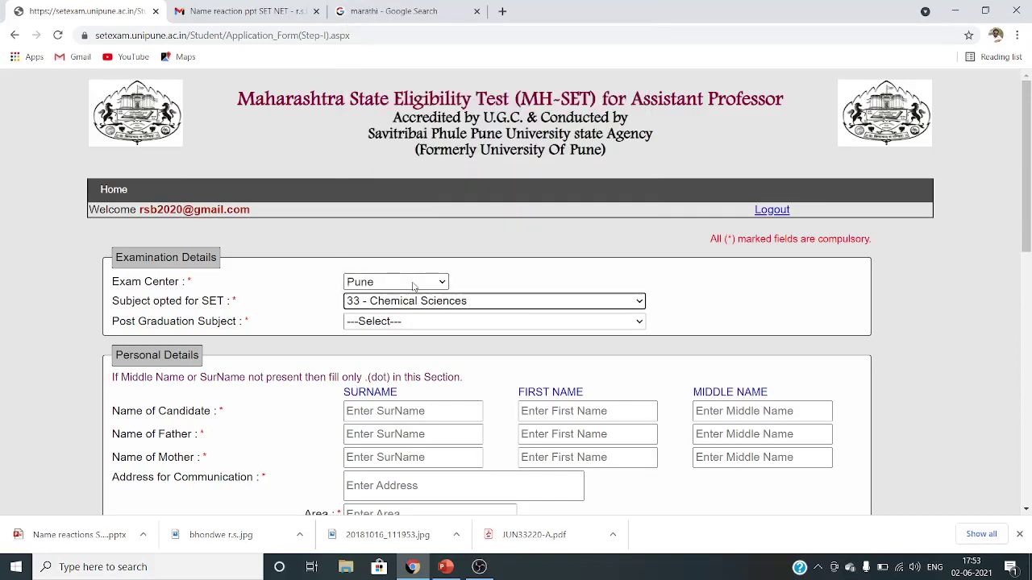
left_click(383, 322)
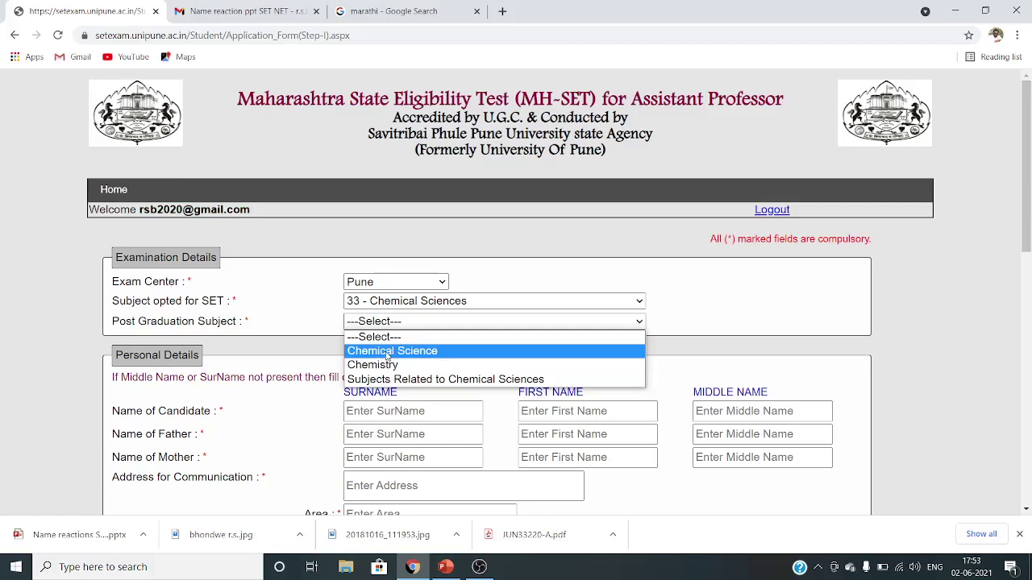
left_click(384, 354)
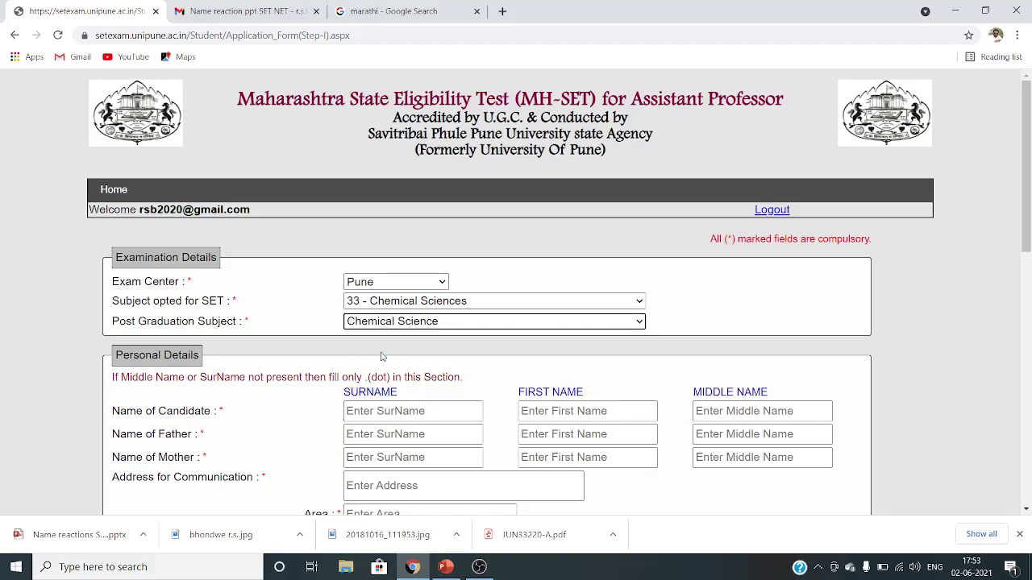
scroll(448, 347, "down", 2)
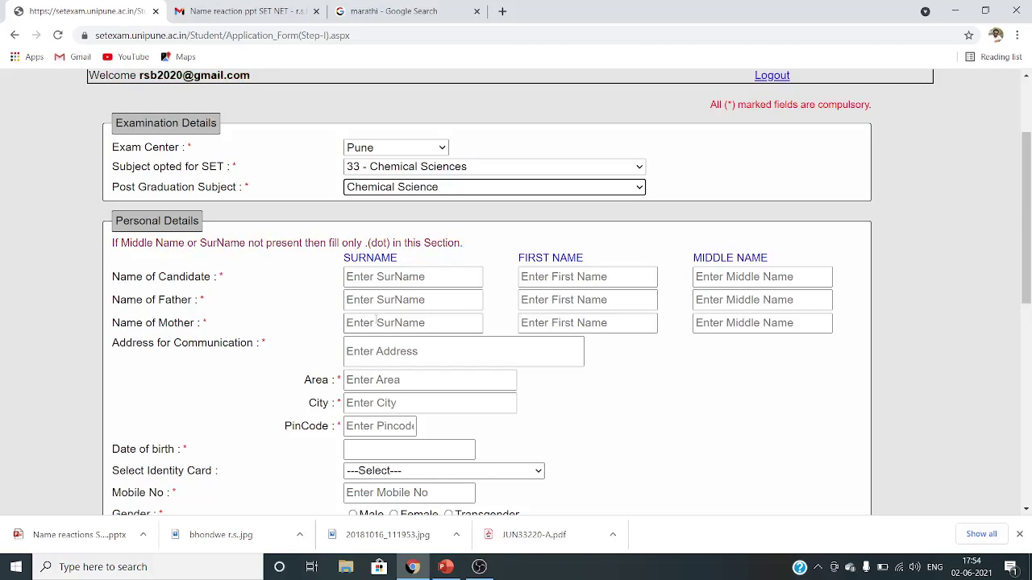
left_click(394, 277)
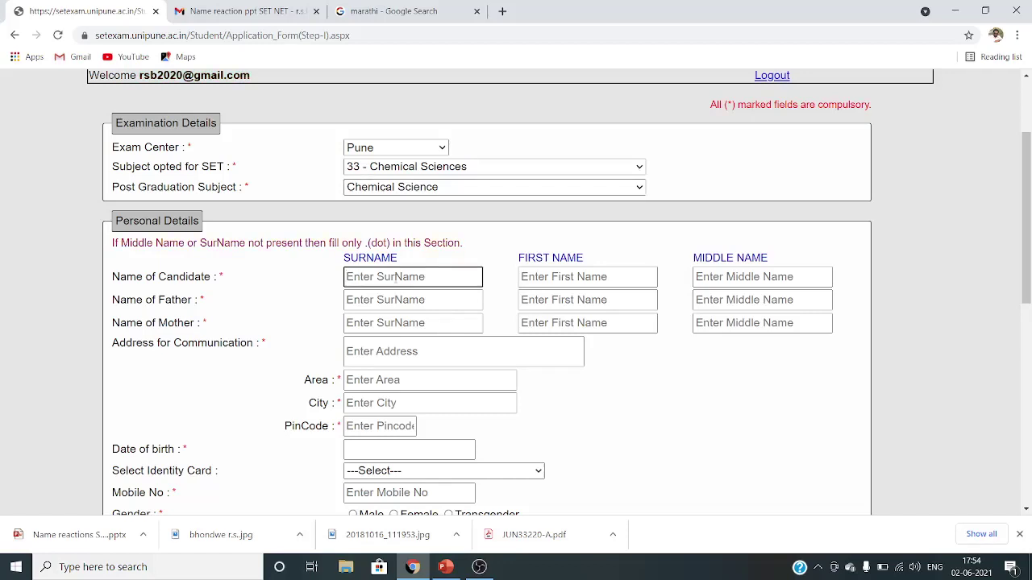
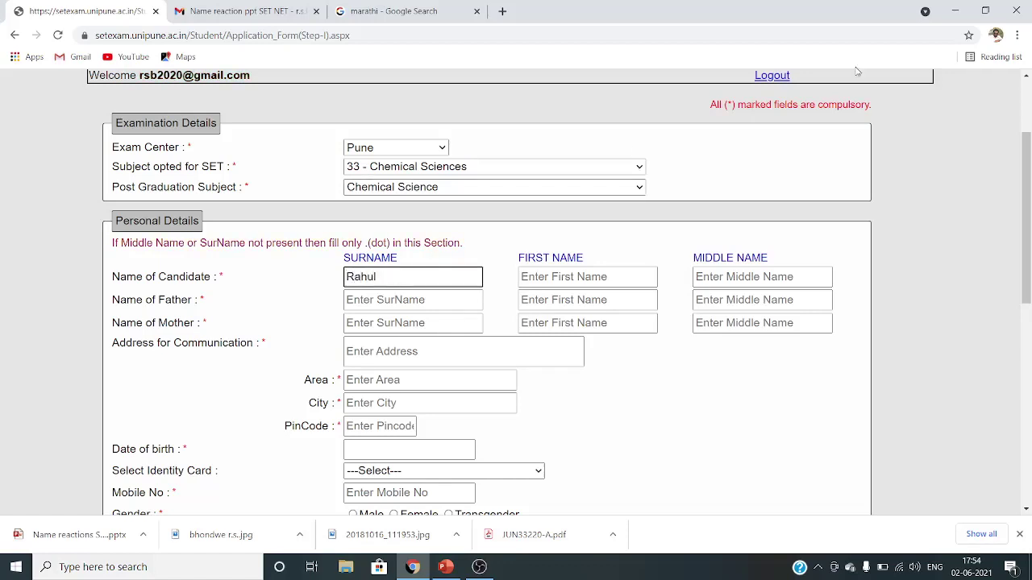
- Enter the candidate's surname, first name and middle name, correcting the mistyped surname
left_click(602, 278)
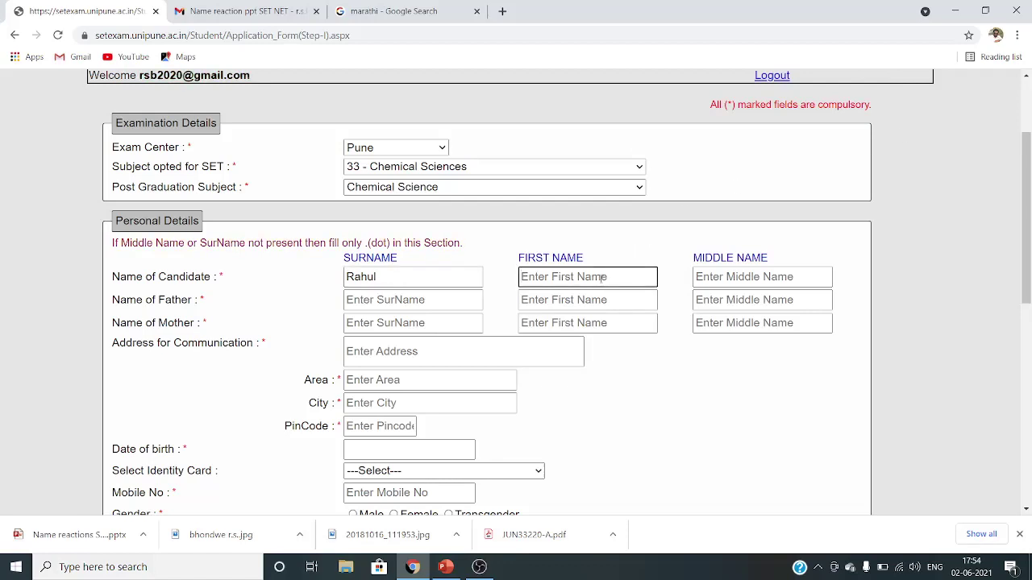
left_click(393, 279)
key("BackSpace")
key("BackSpace")
key("BackSpace")
key("BackSpace")
key("BackSpace")
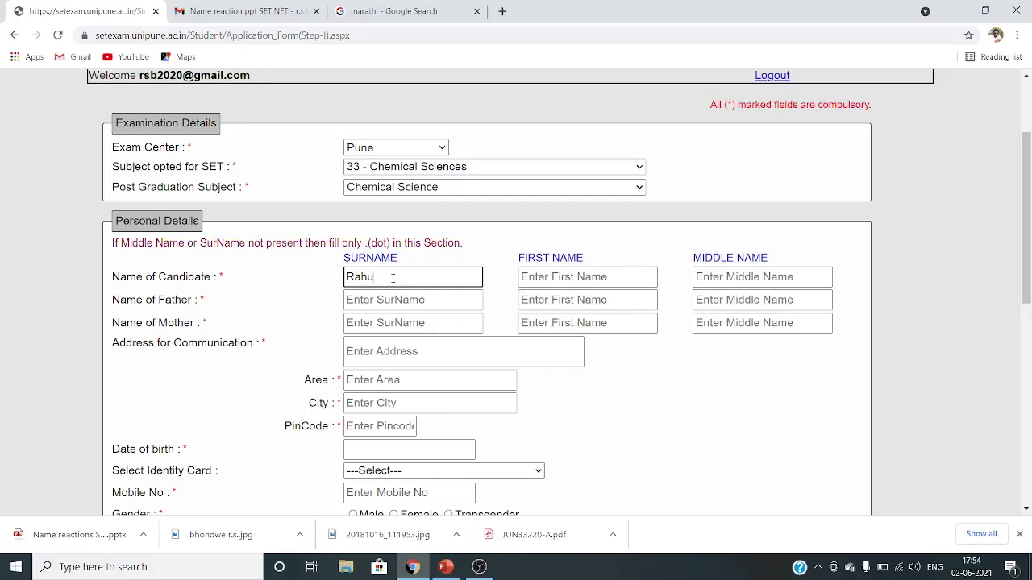
left_click(548, 276)
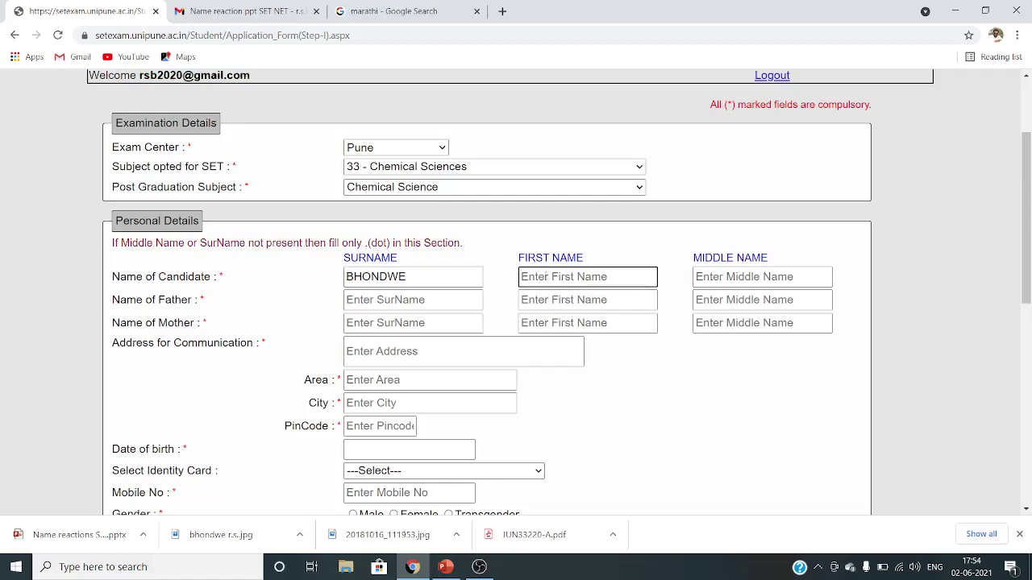
left_click(757, 282)
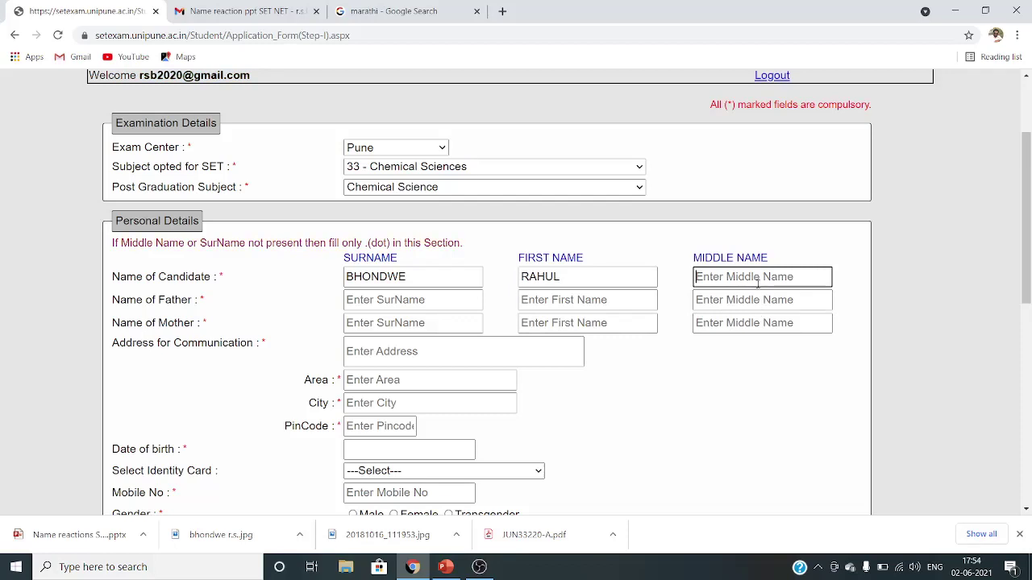
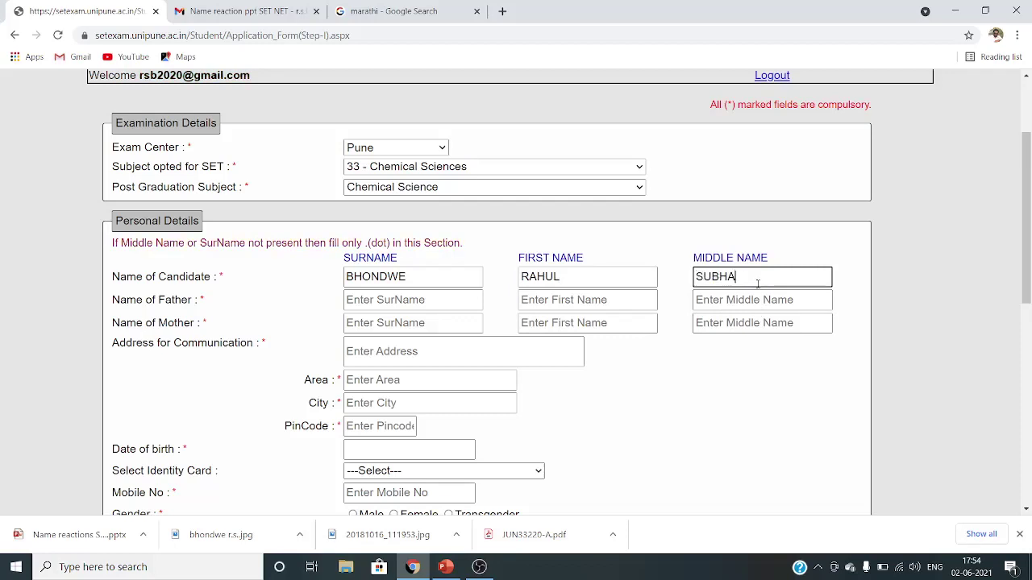
- Enter the father's surname, first name and middle name
left_click(408, 299)
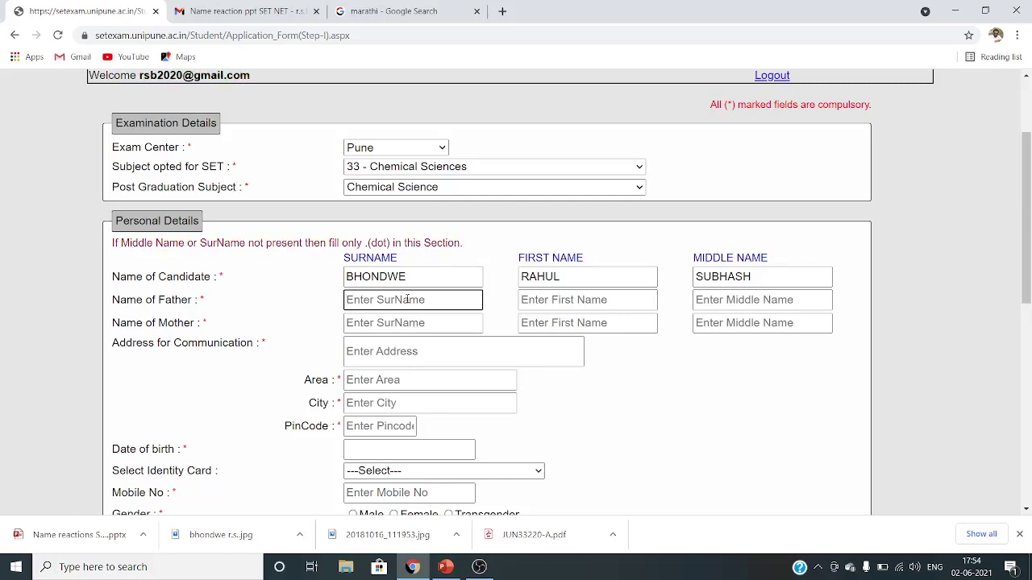
left_click(605, 299)
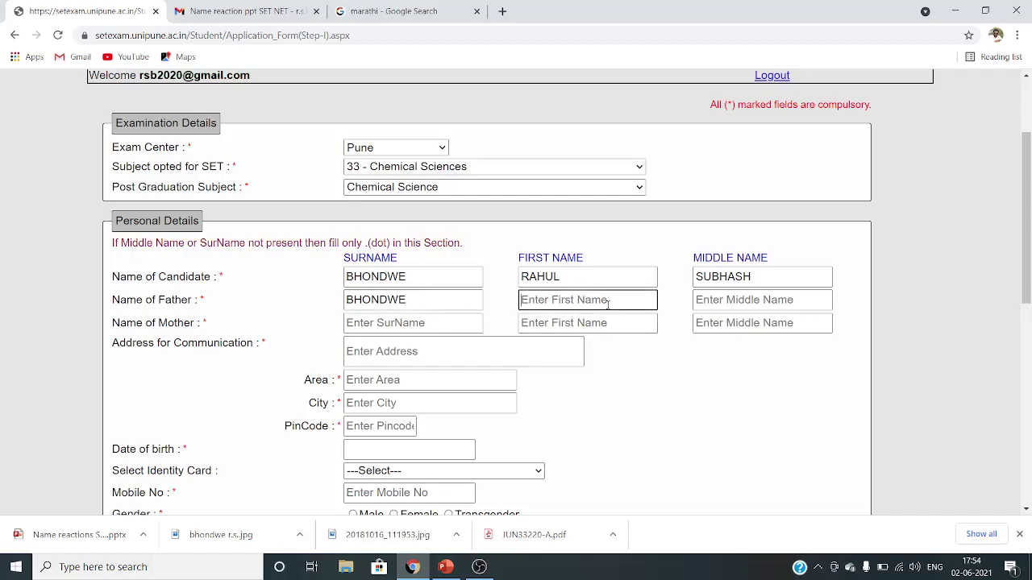
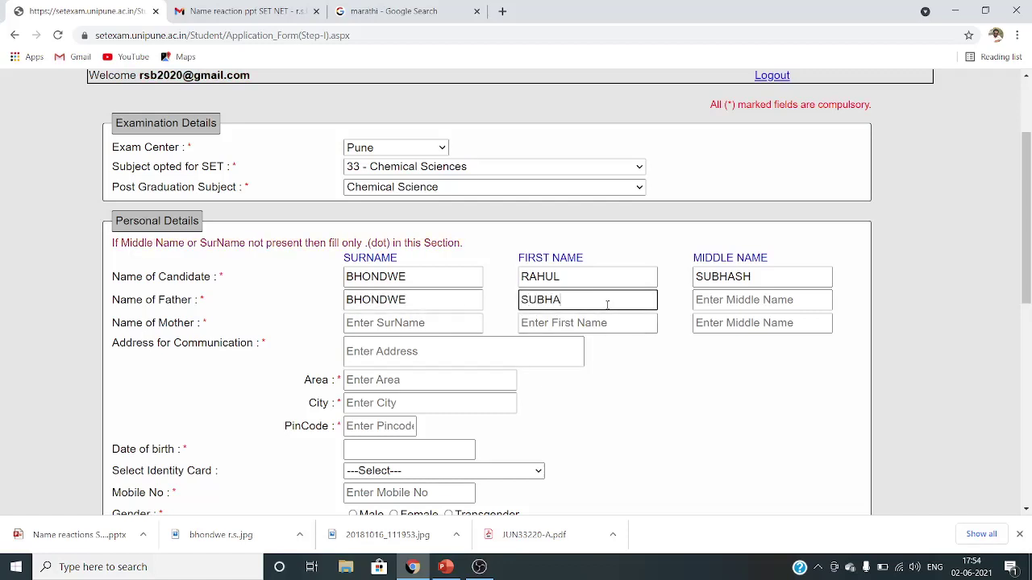
left_click(750, 305)
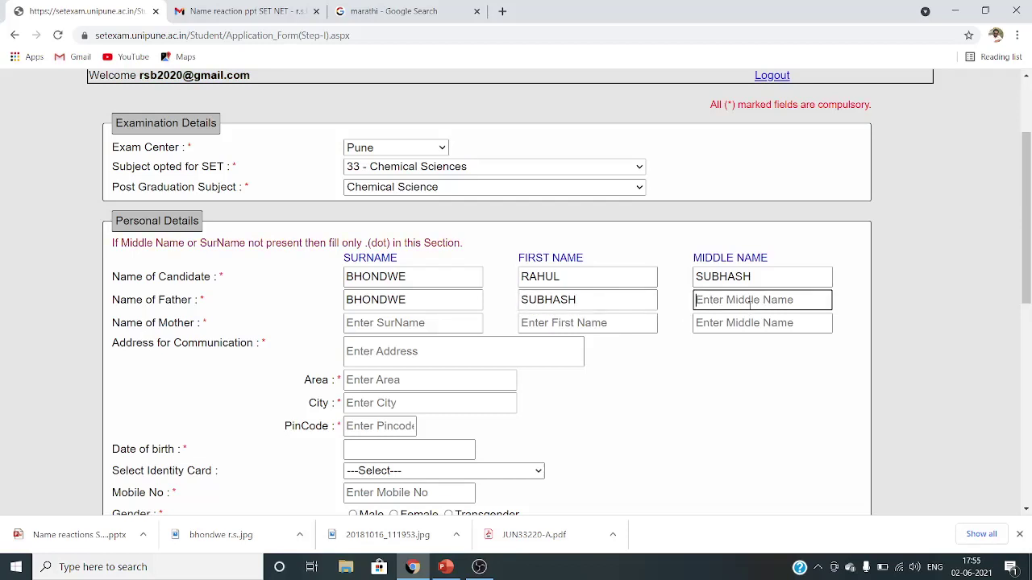
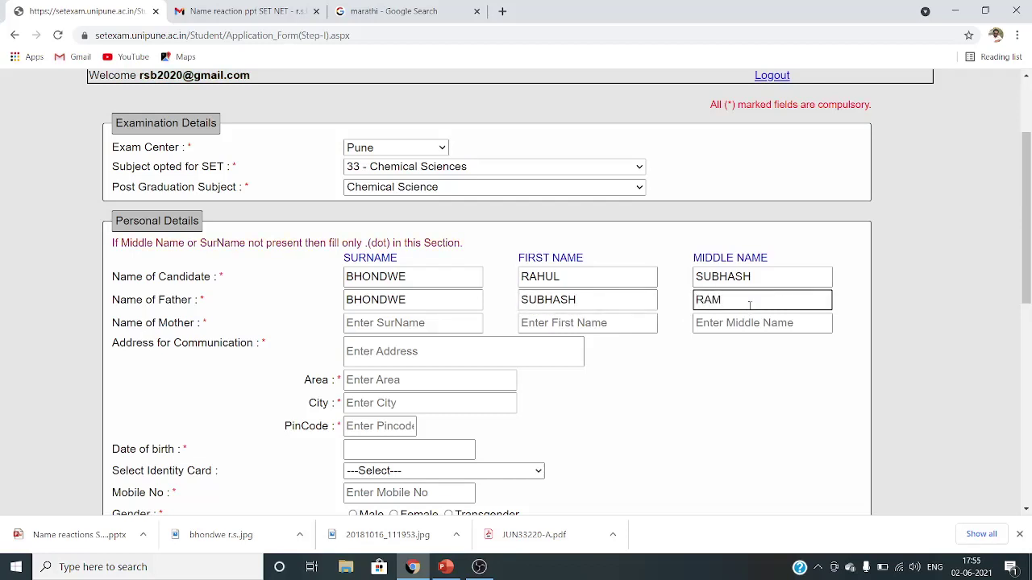
- Enter the mother's surname, first name and middle name
left_click(388, 323)
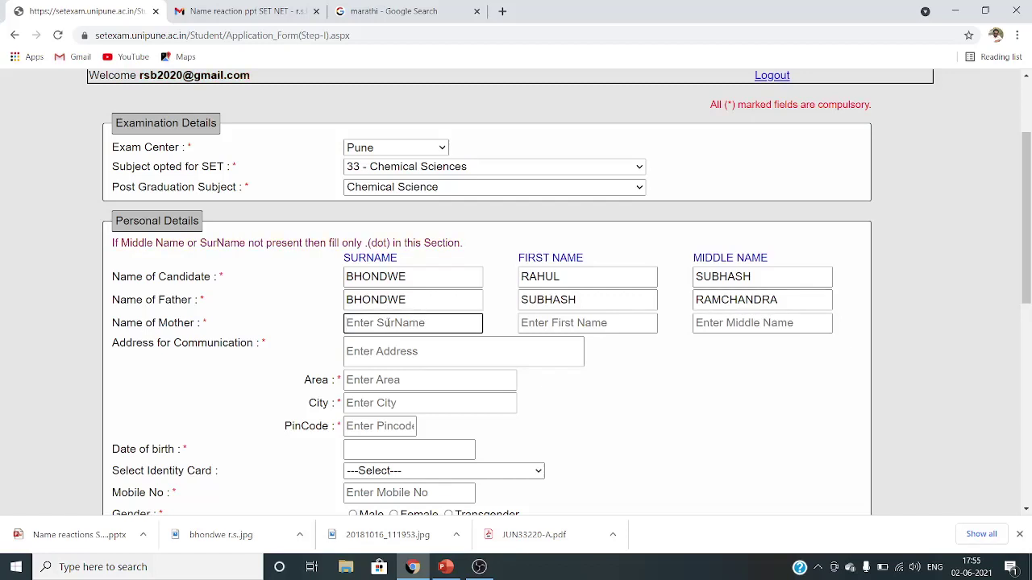
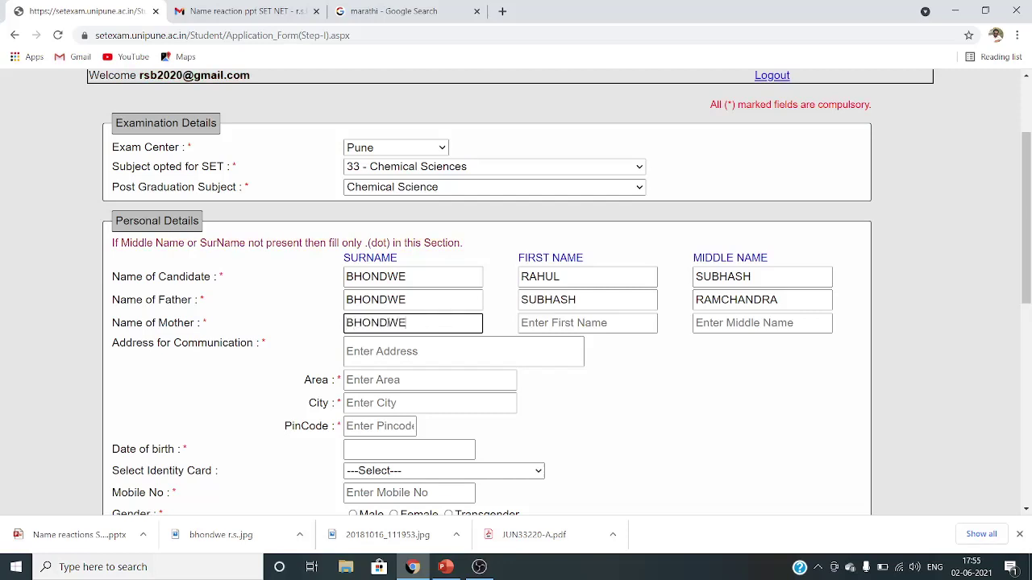
key("Tab")
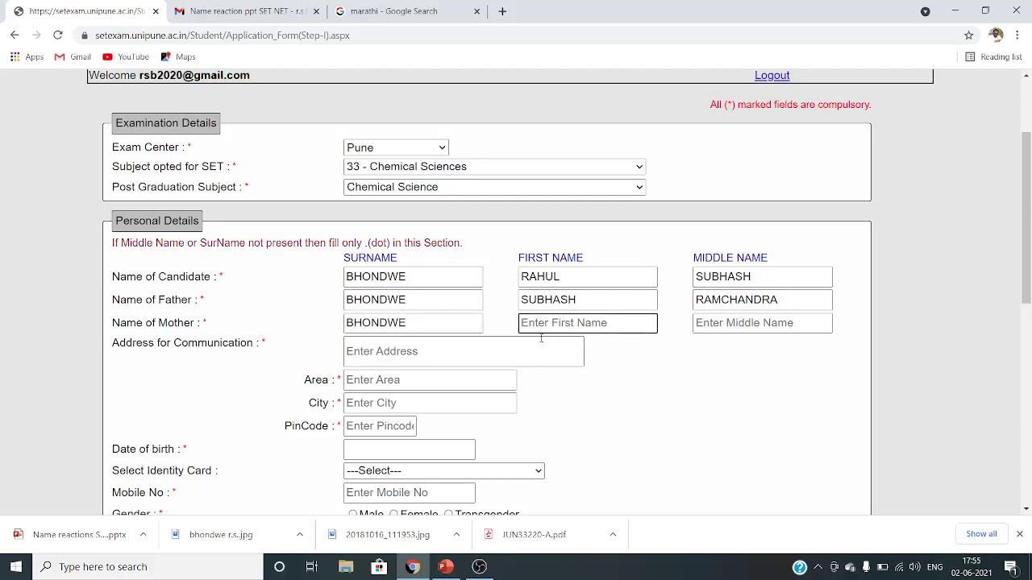
type("SUBHOND")
key("BackSpace")
key("BackSpace")
key("BackSpace")
key("BackSpace")
key("BackSpace")
type("NANDA")
left_click(727, 324)
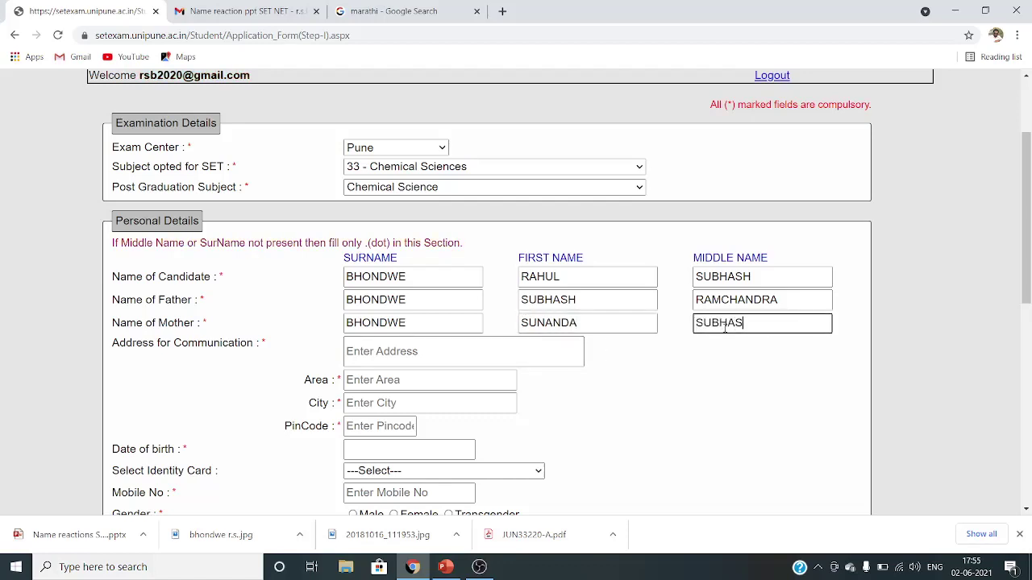
left_click(478, 355)
- Type the address line, then the area, city and six-digit PIN code of the communication address
type("B")
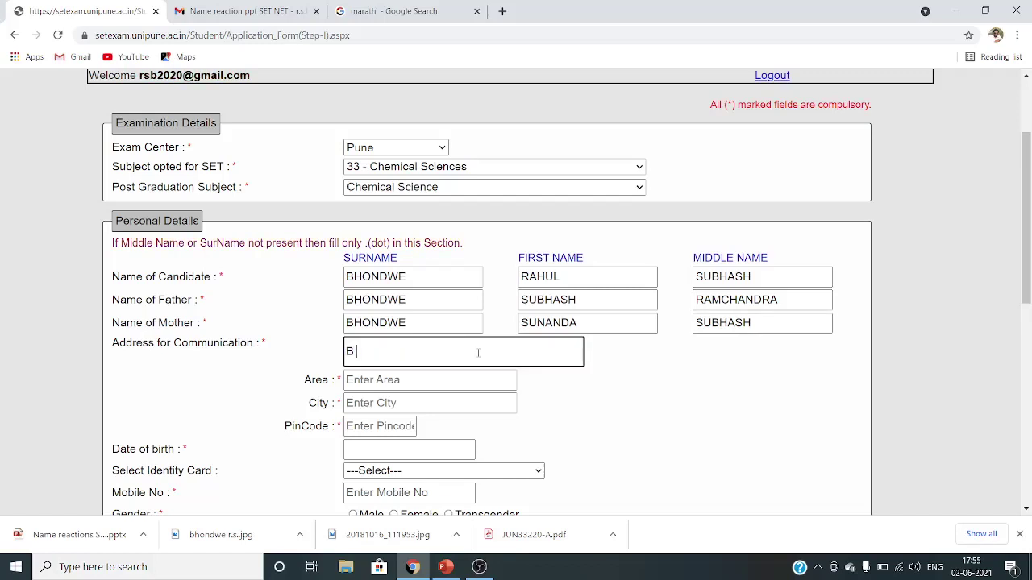
type(" 8HF")
left_click(437, 379)
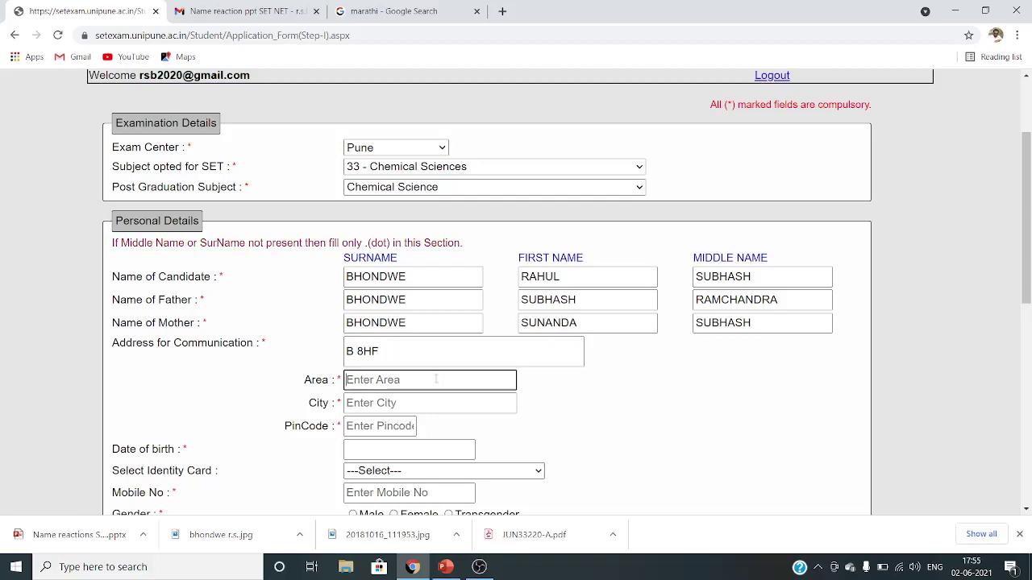
type("BARAMATI")
left_click(443, 410)
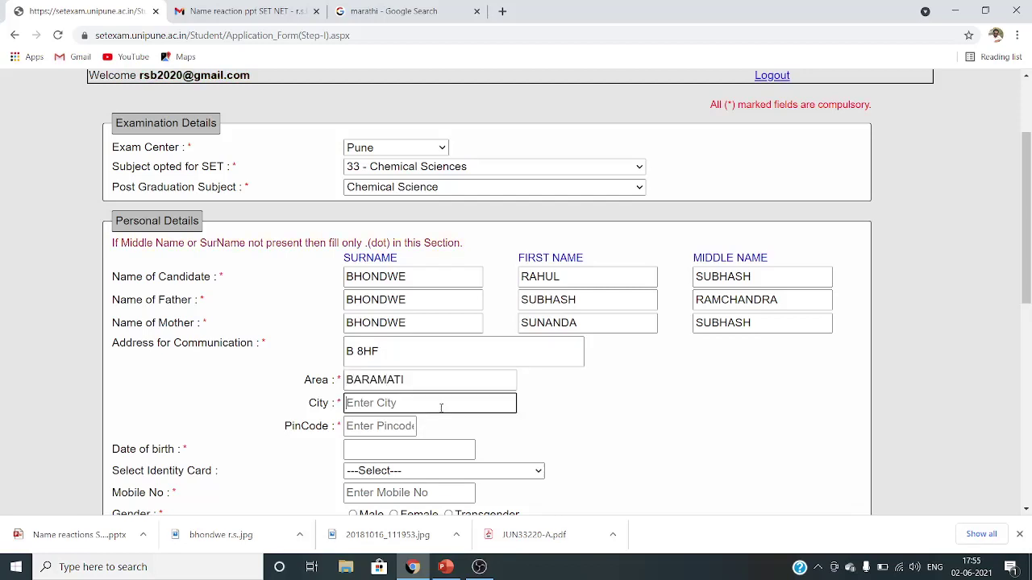
type("BARAMATI")
left_click(381, 429)
type("533653")
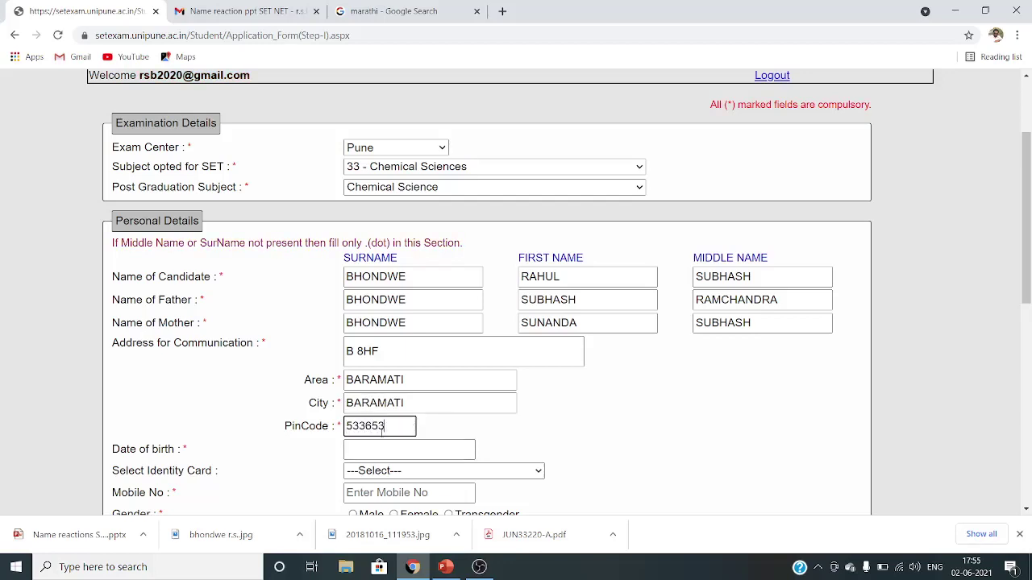
scroll(409, 481, "down", 2)
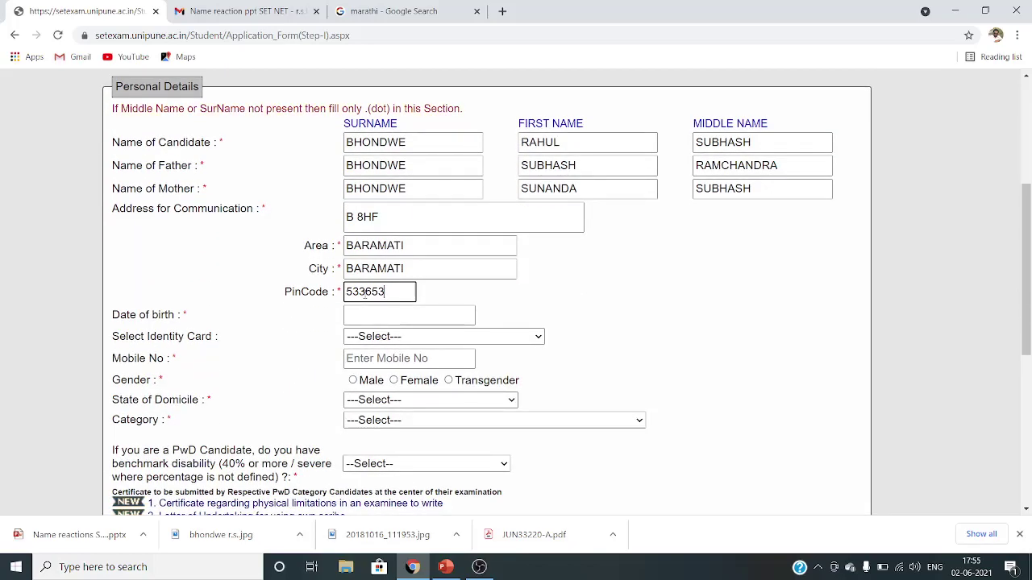
- Select the candidate's birth year, month and day in the date-of-birth calendar
left_click(368, 312)
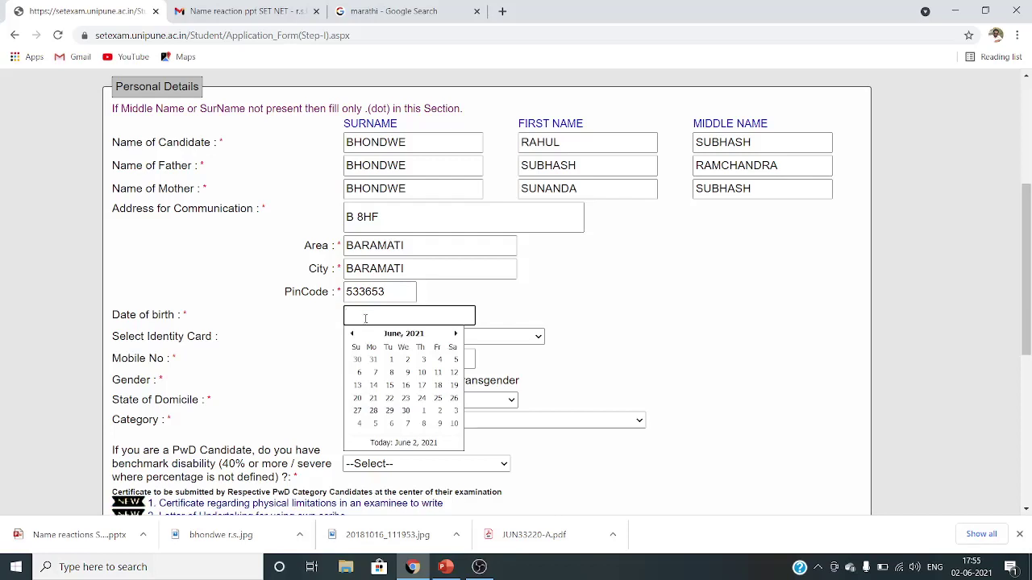
left_click(354, 335)
left_click(392, 334)
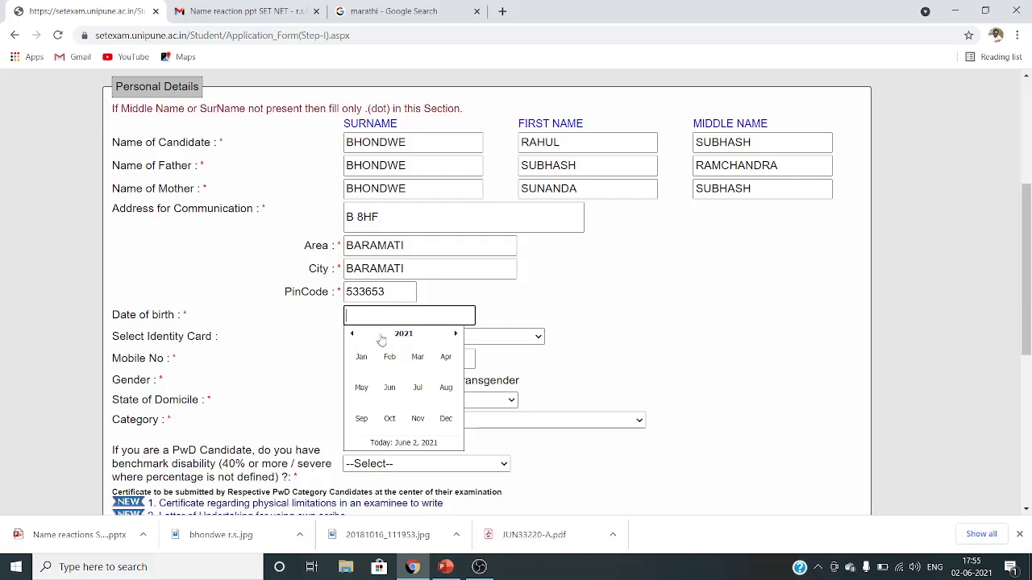
left_click(352, 334)
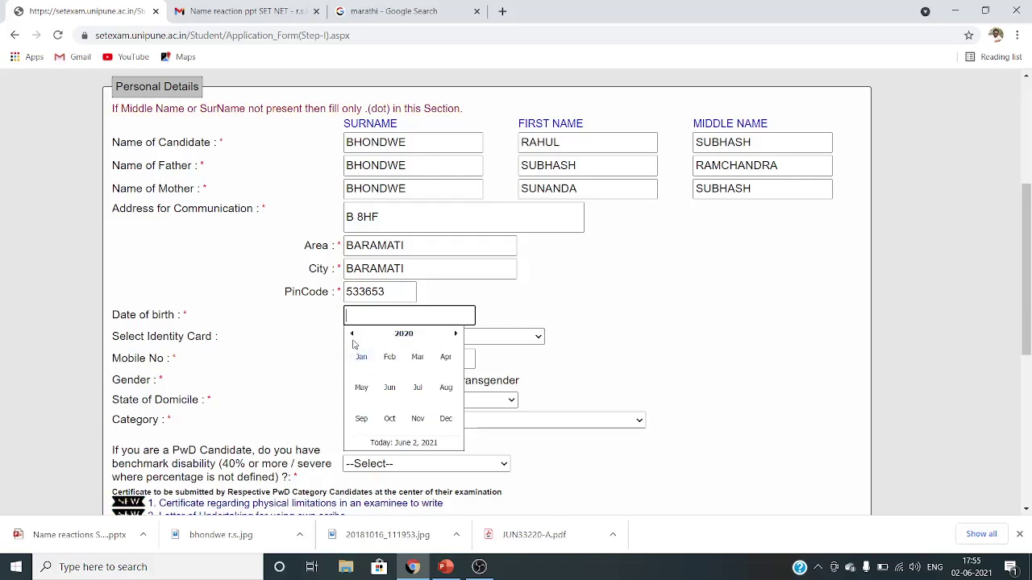
left_click(407, 335)
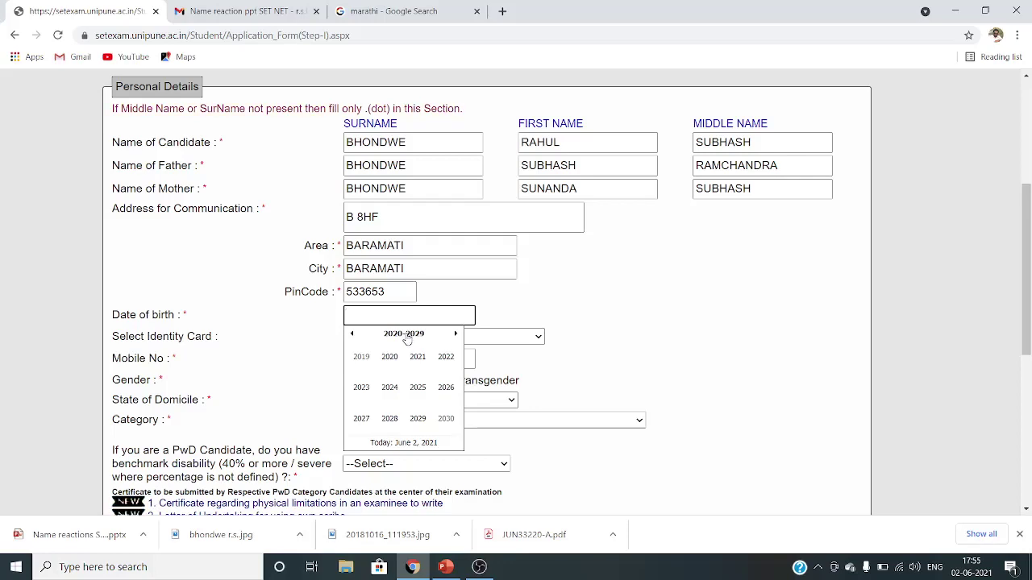
left_click(353, 334)
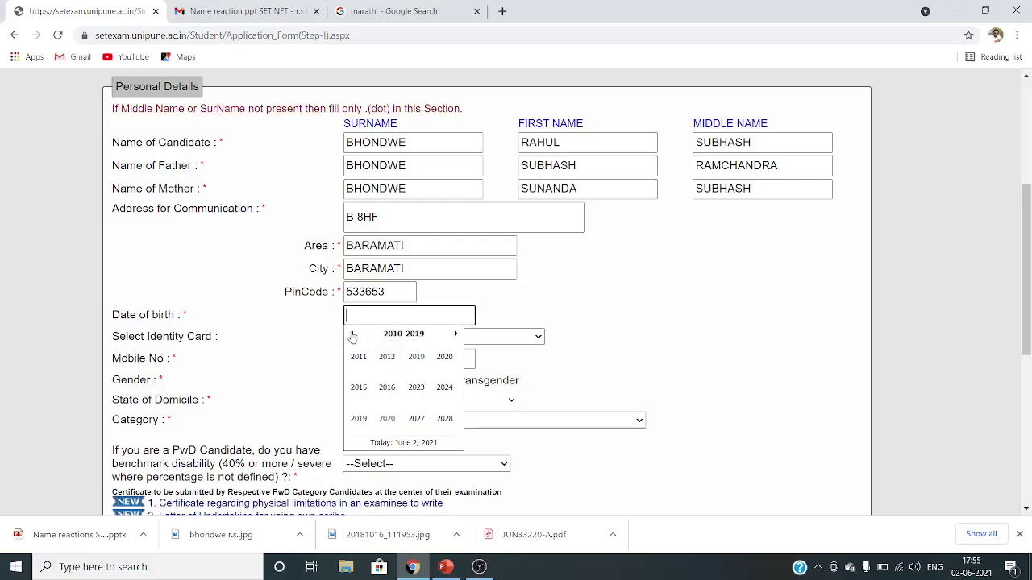
left_click(352, 335)
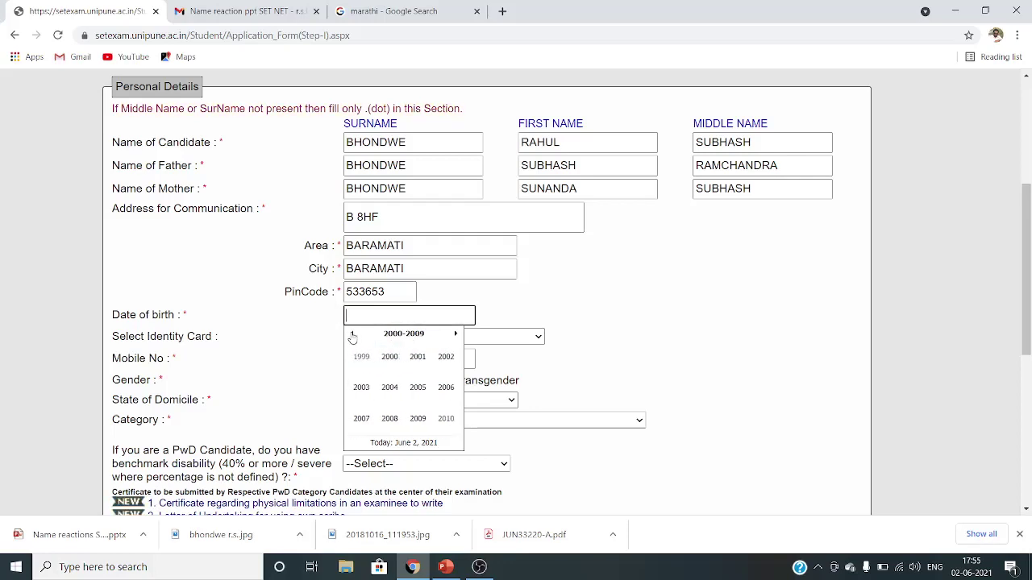
left_click(362, 357)
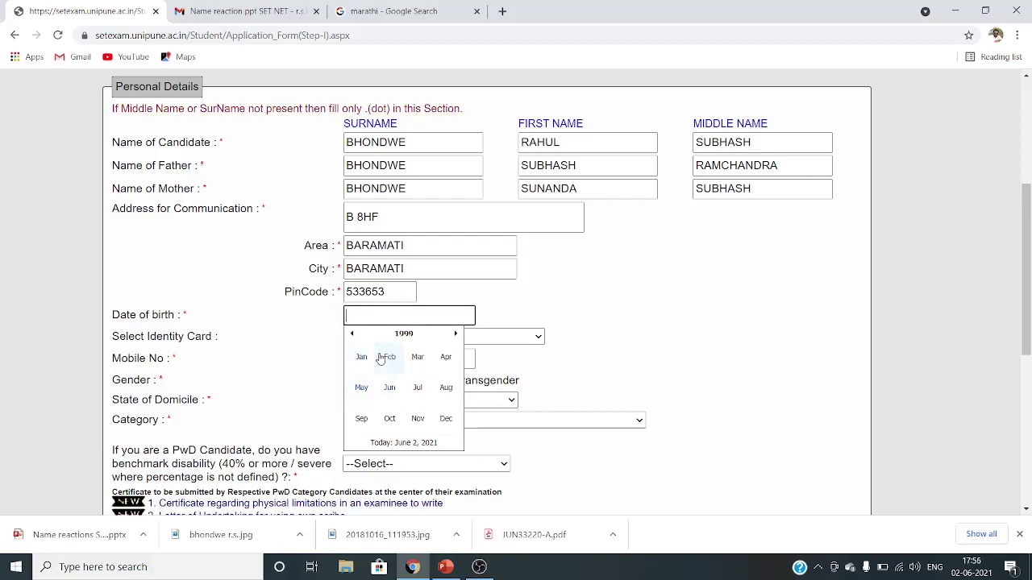
left_click(360, 357)
left_click(357, 361)
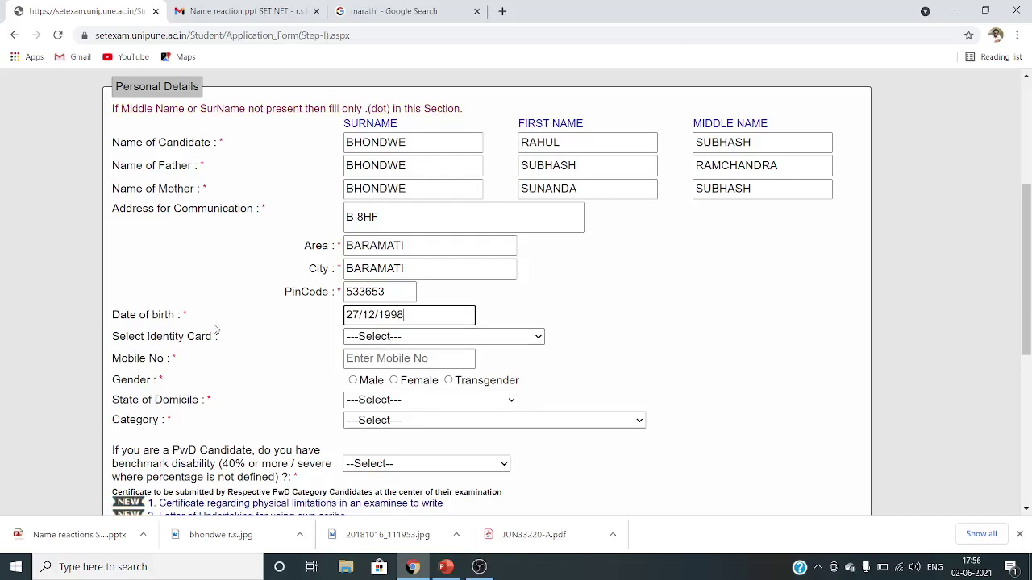
- Choose Aadhaar Number as the identity card and enter the Aadhaar number
left_click(391, 338)
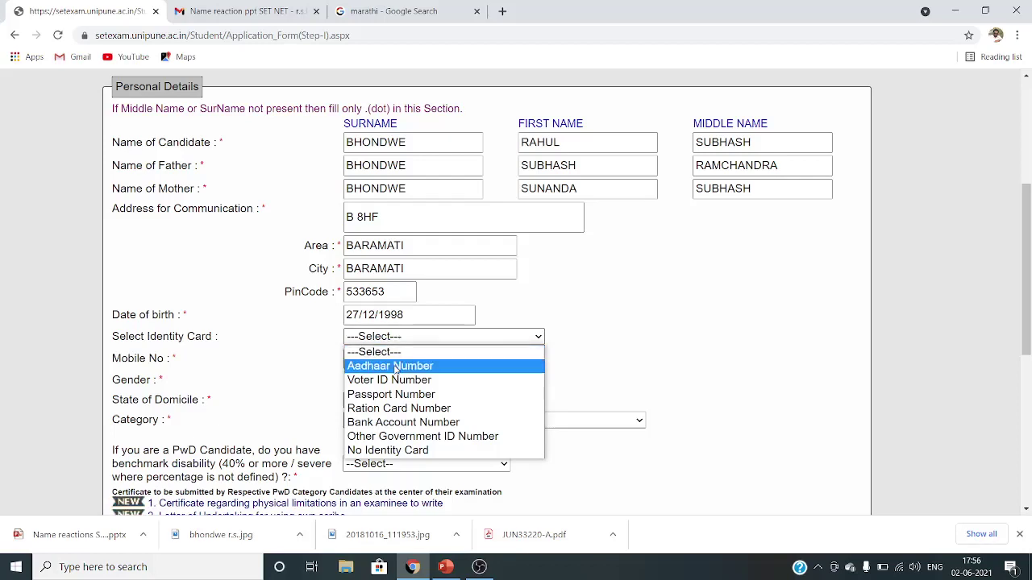
left_click(395, 367)
left_click(377, 355)
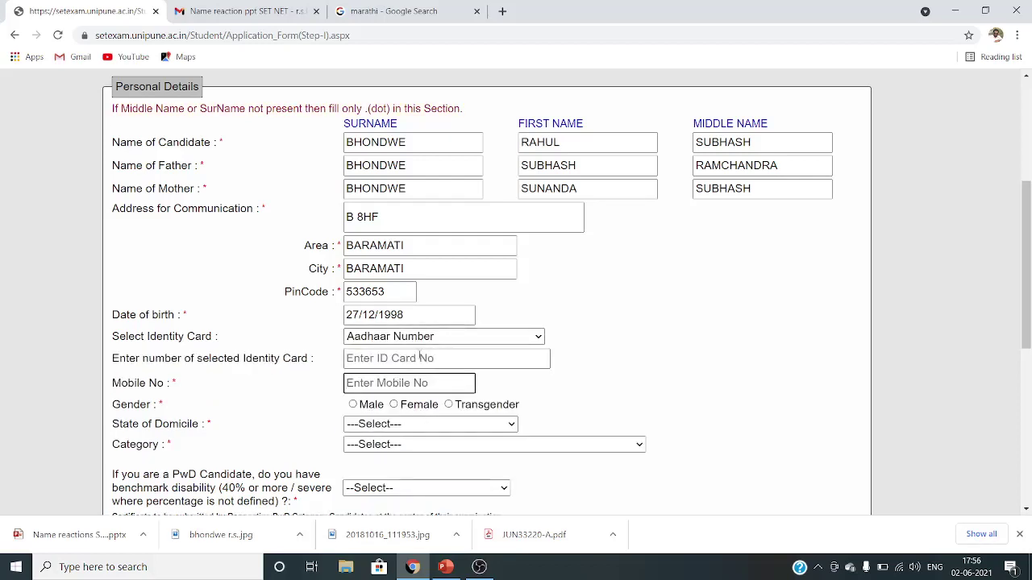
left_click(419, 358)
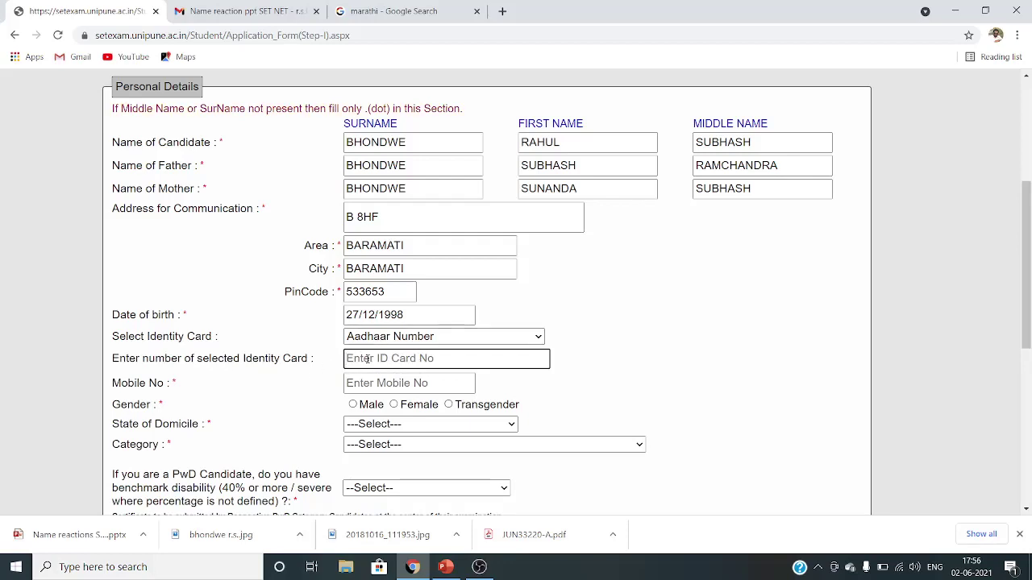
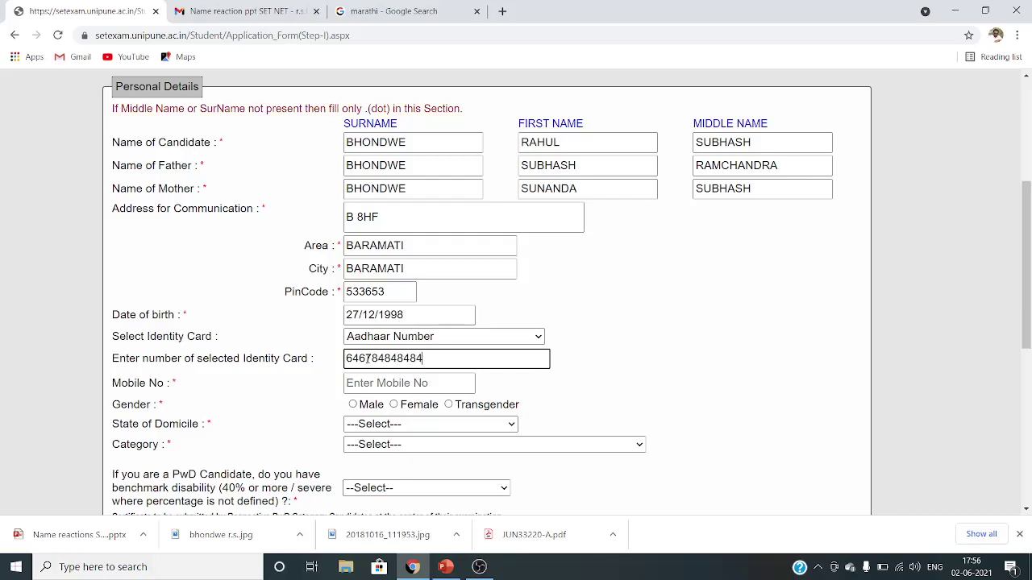
- Enter the candidate's mobile number and set gender to Male
left_click(378, 382)
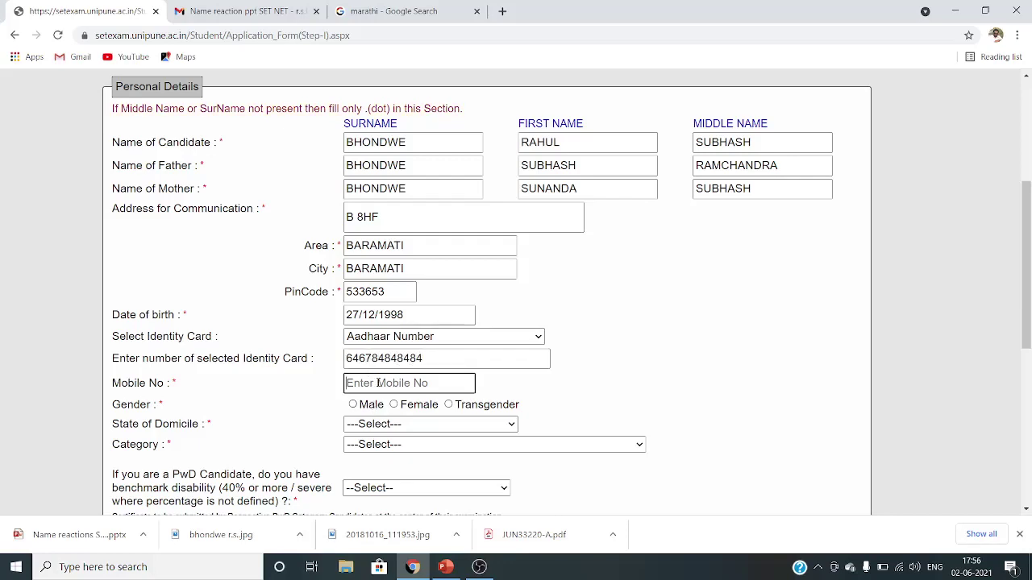
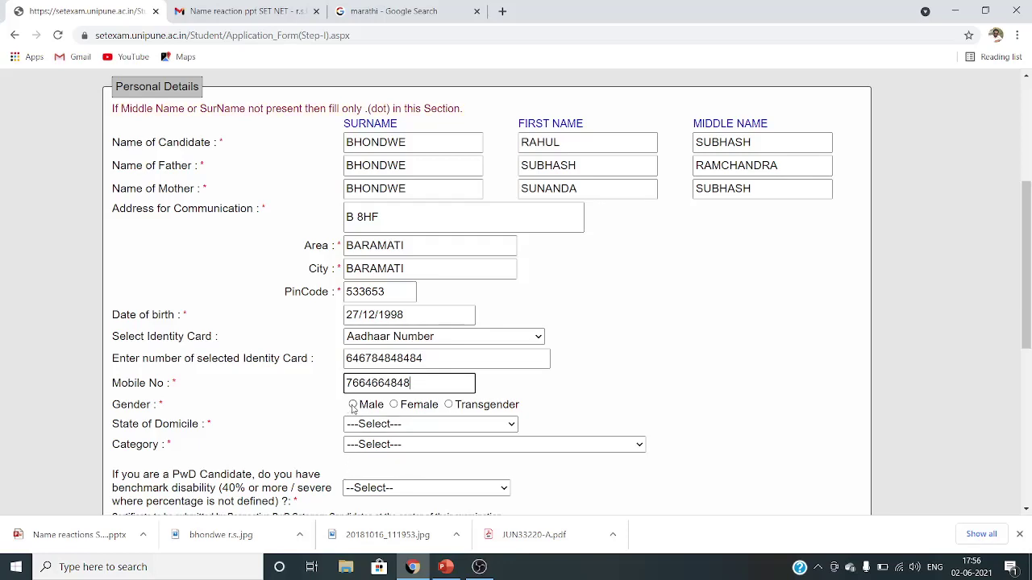
left_click(352, 405)
scroll(399, 415, "down", 2)
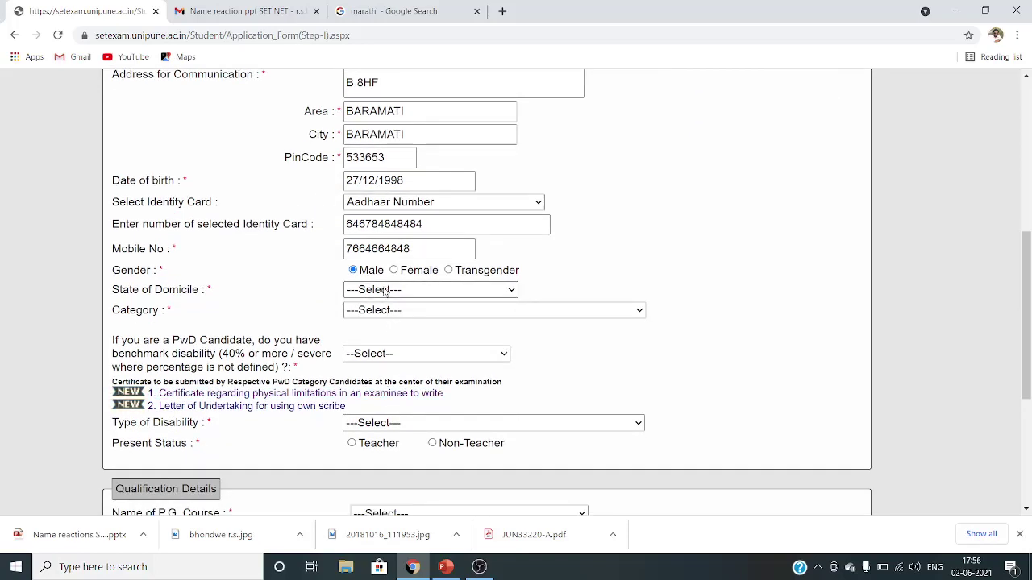
- Pick Maharashtra / Goa as State of Domicile and OPEN as Category
left_click(385, 291)
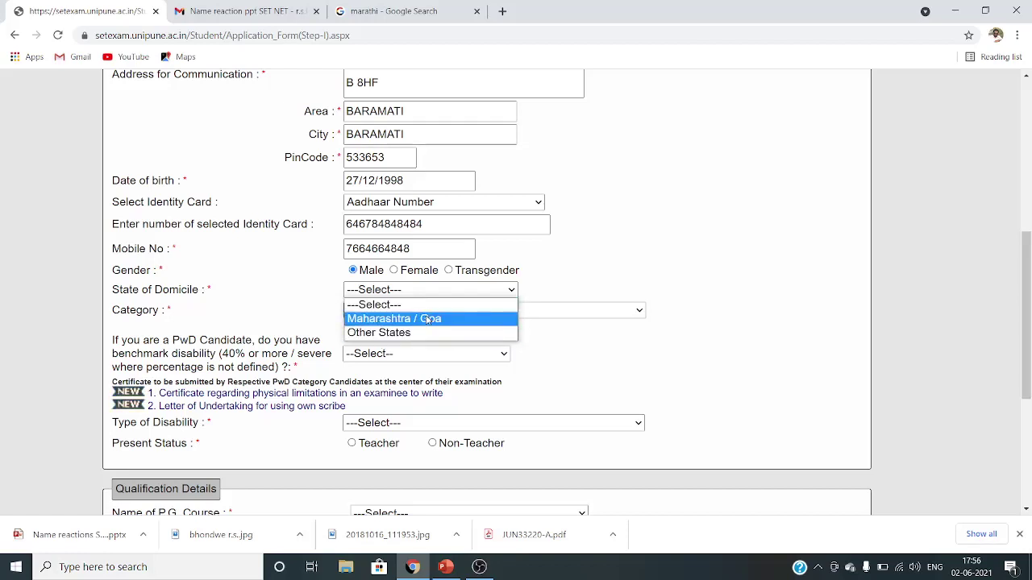
left_click(383, 319)
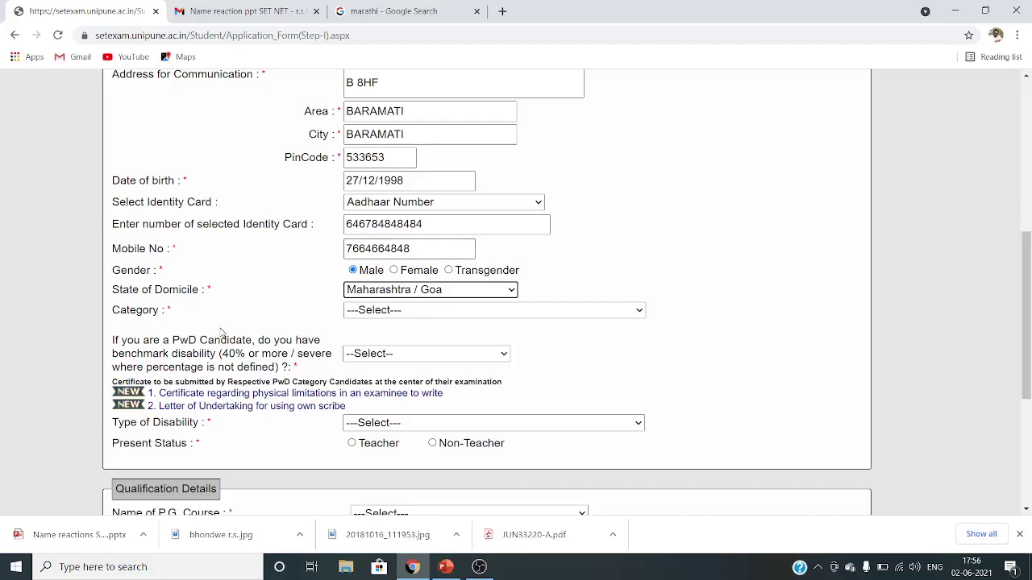
left_click(398, 310)
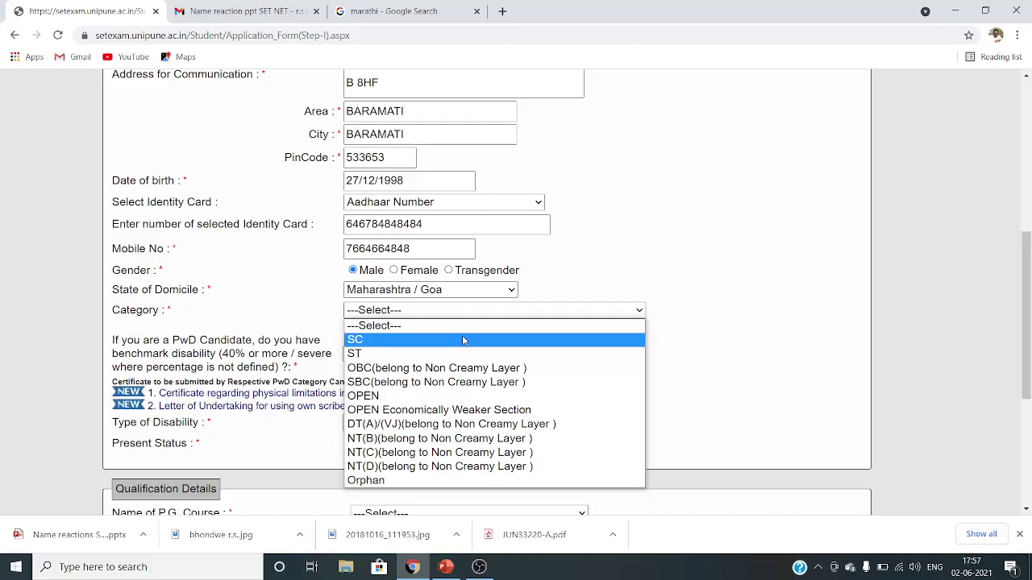
left_click(468, 313)
left_click(468, 315)
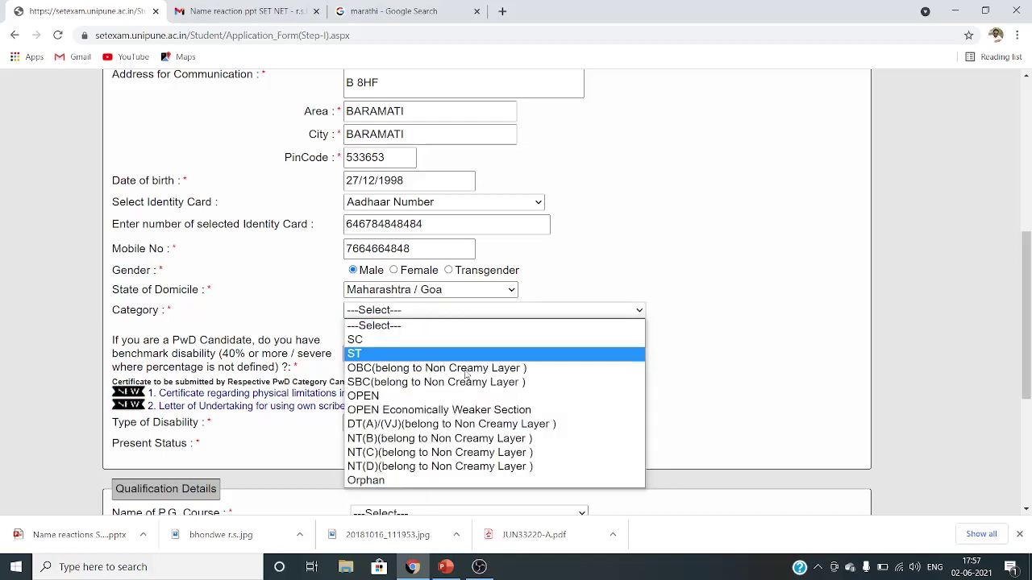
left_click(456, 398)
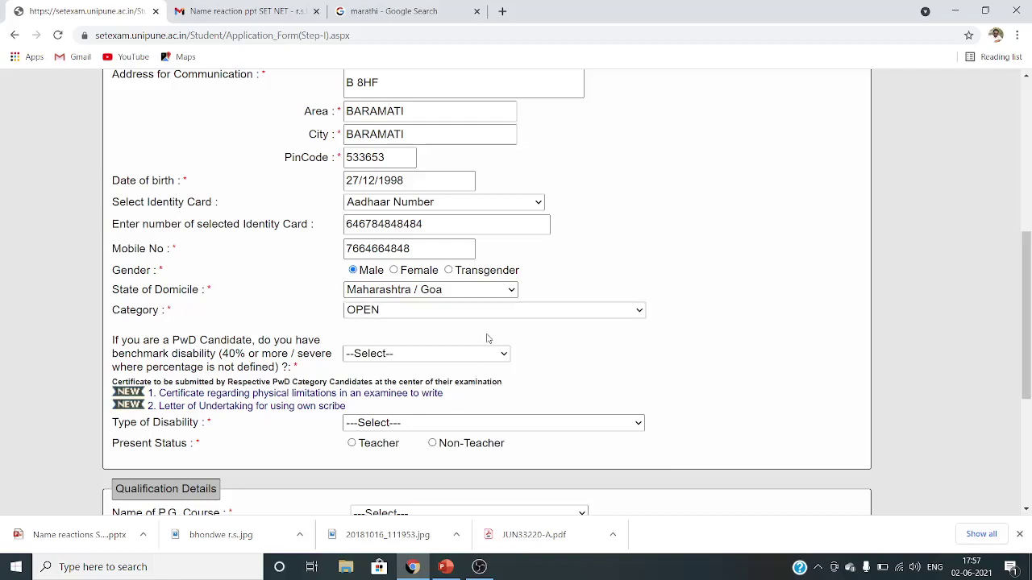
- Answer No to PwD, choose Not Eligible disability type, and mark present status Non-Teacher
scroll(576, 352, "down", 2)
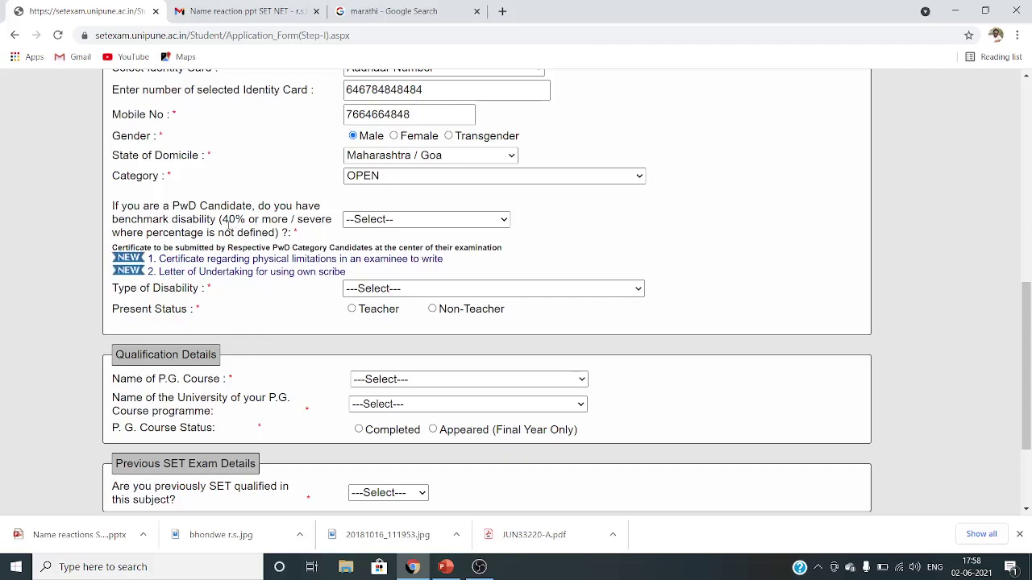
left_click(374, 223)
left_click(367, 264)
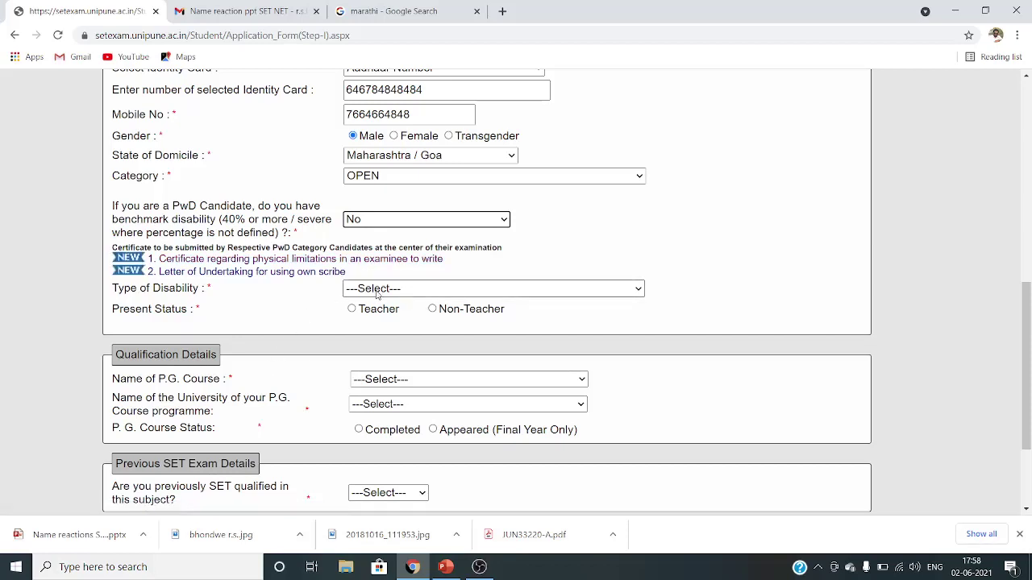
left_click(378, 290)
left_click(379, 319)
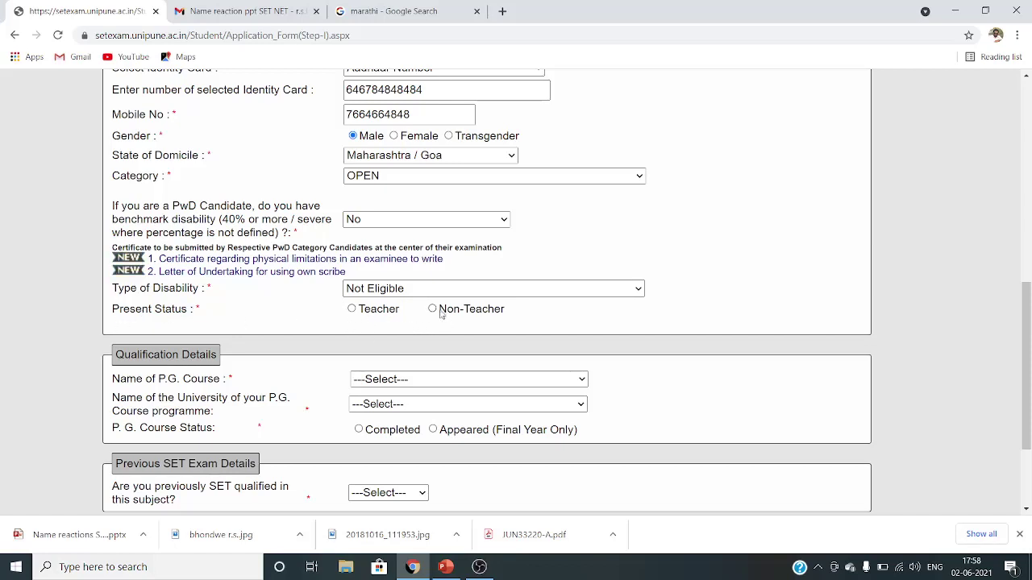
left_click(433, 311)
scroll(567, 315, "down", 1)
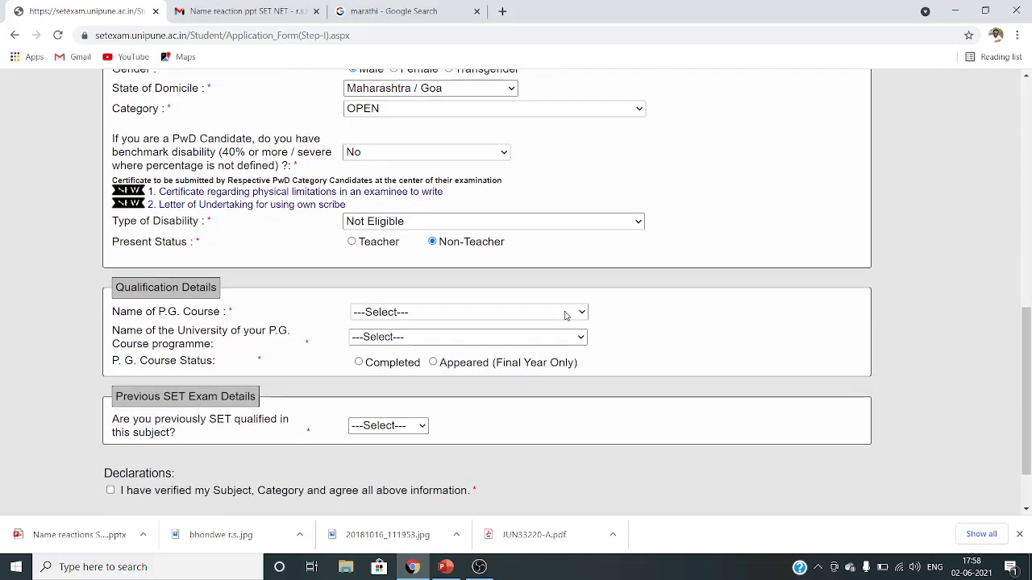
scroll(460, 294, "down", 1)
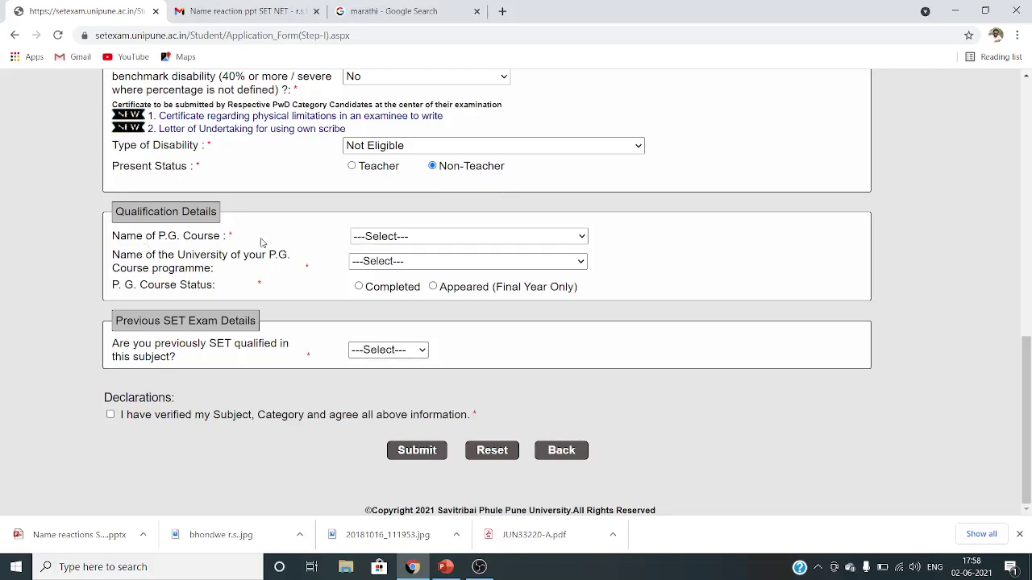
- Set the P.G. course to M.Sc (By Papers Only) at Savitribai Phule Pune University
left_click(431, 236)
left_click(428, 265)
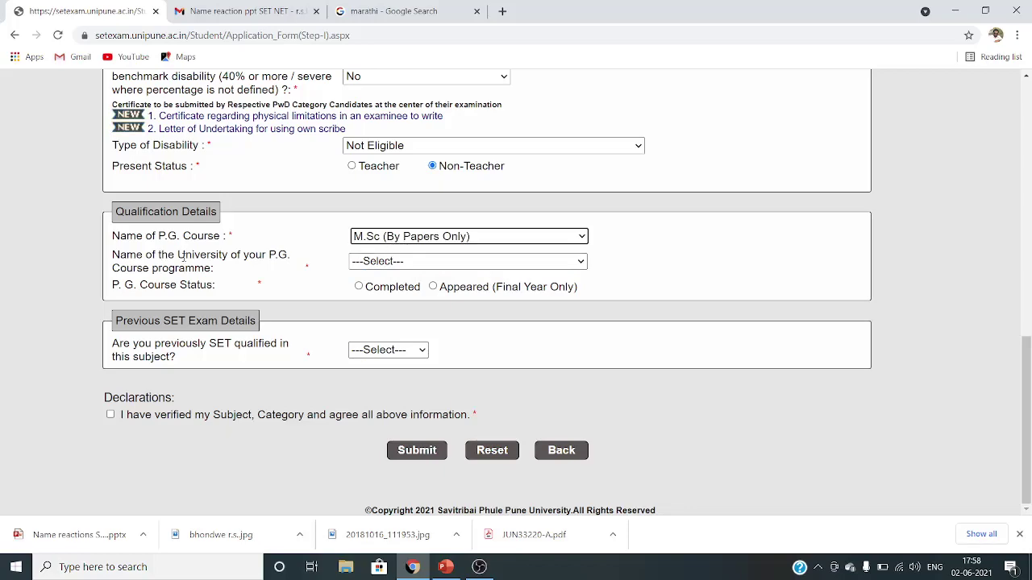
left_click(400, 261)
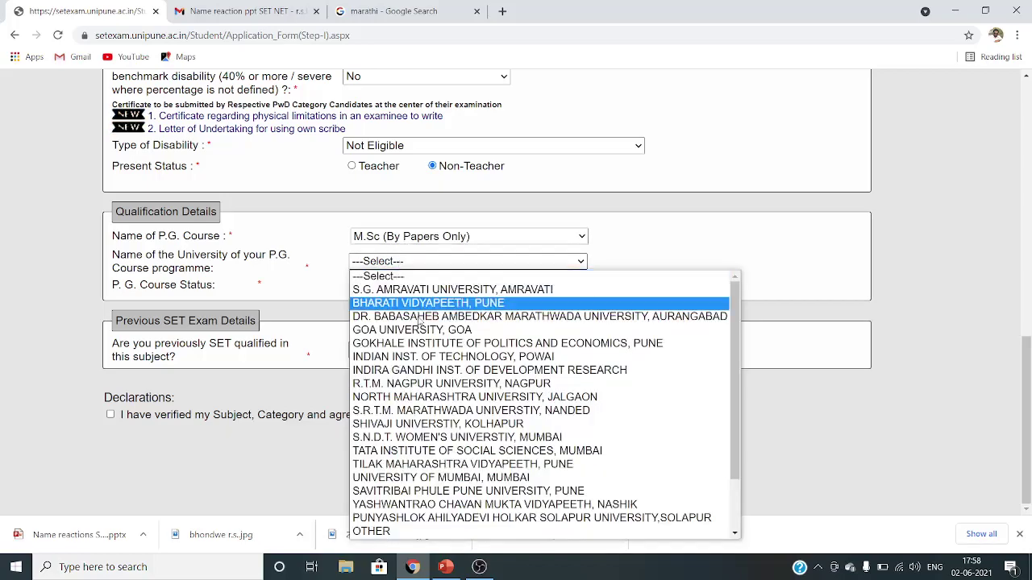
left_click(417, 491)
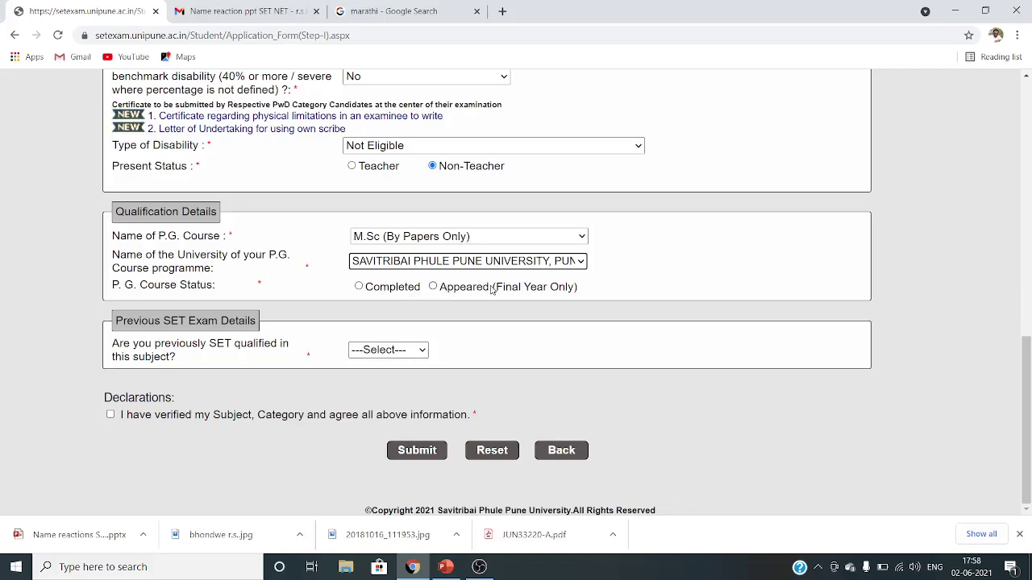
left_click_drag(495, 289, 597, 294)
left_click(597, 294)
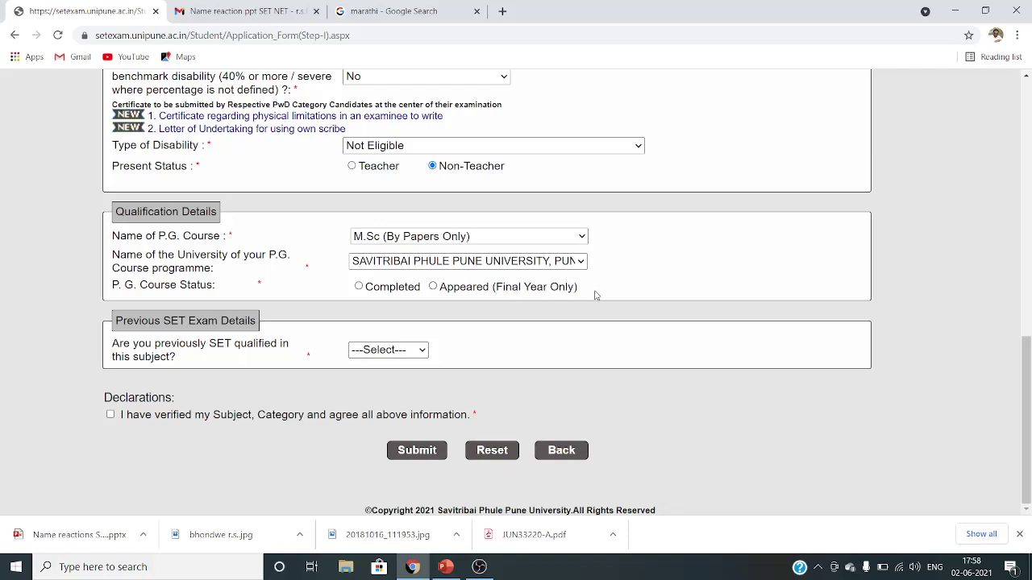
- Mark the P.G. course Completed, passing year 2010, with result reported as Marks
left_click(433, 286)
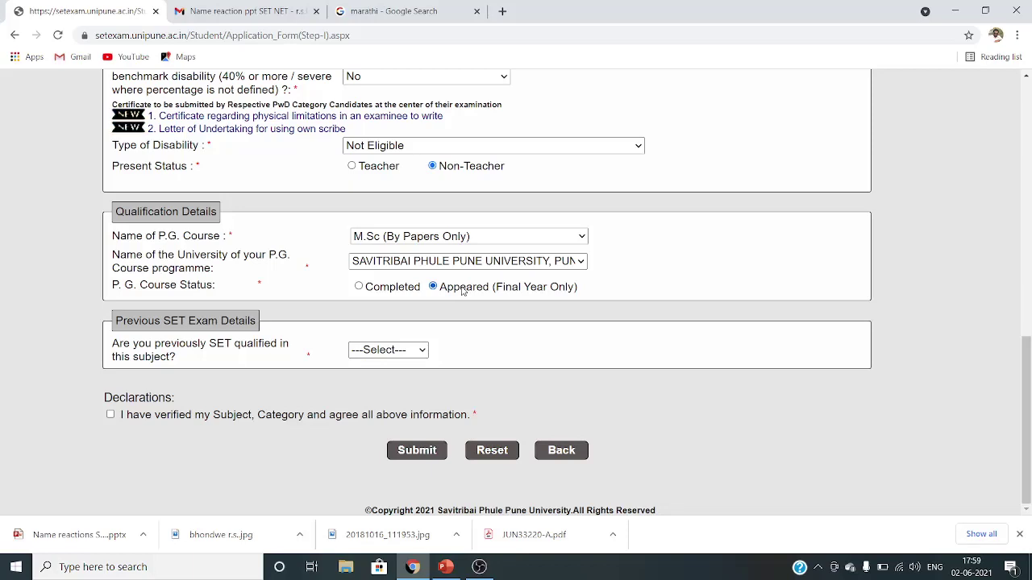
left_click(359, 287)
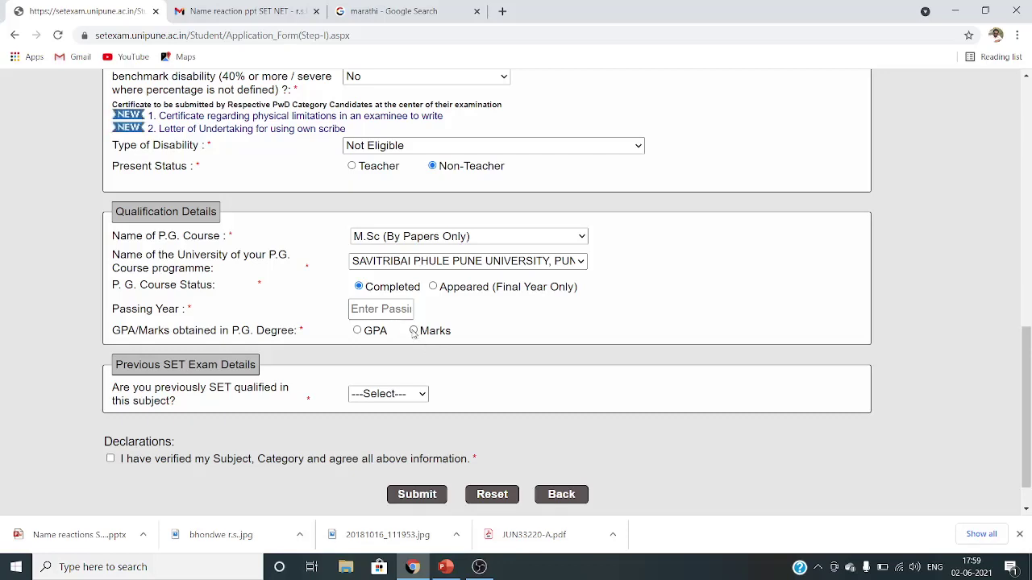
left_click(368, 310)
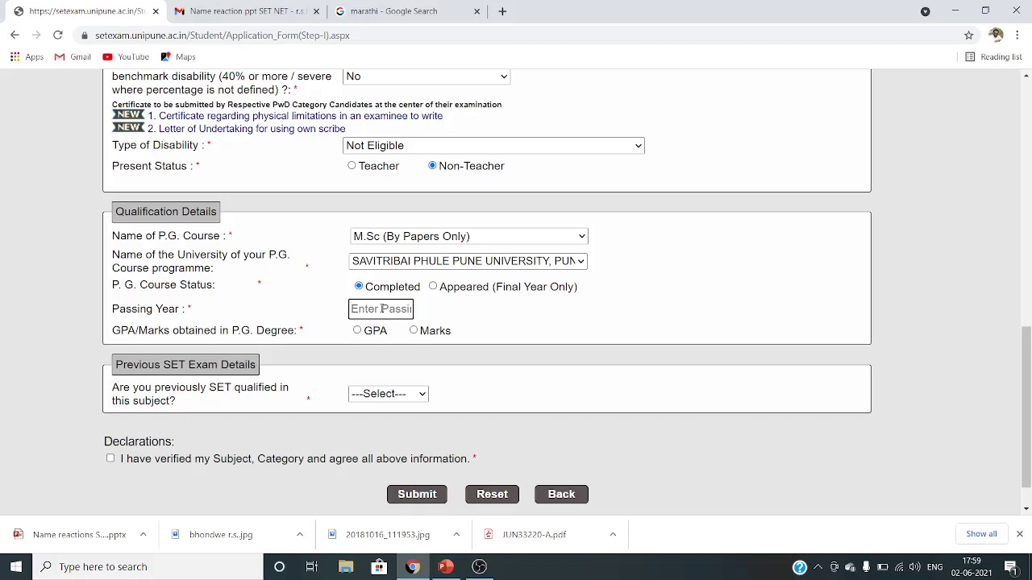
type("2010")
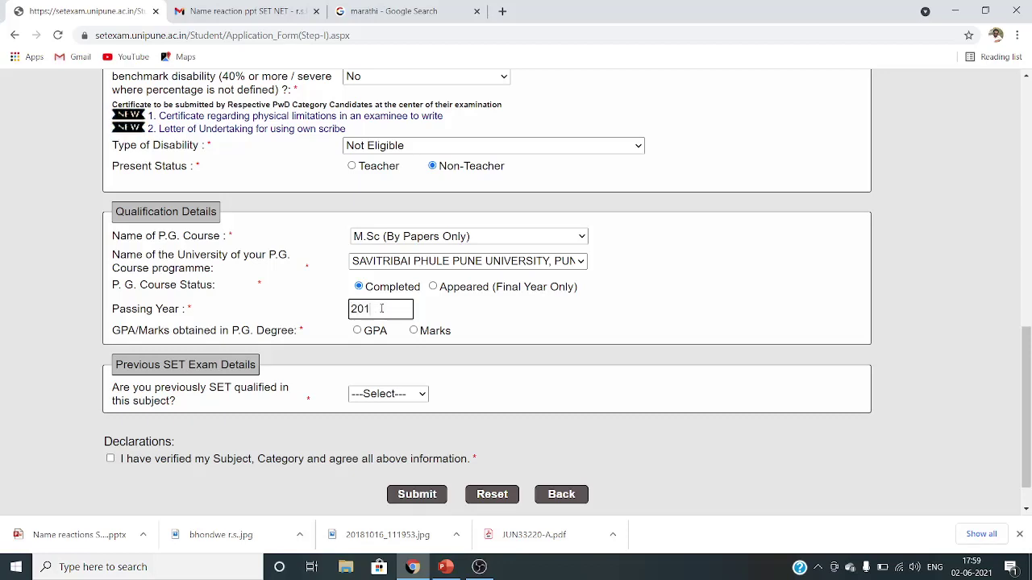
left_click(414, 331)
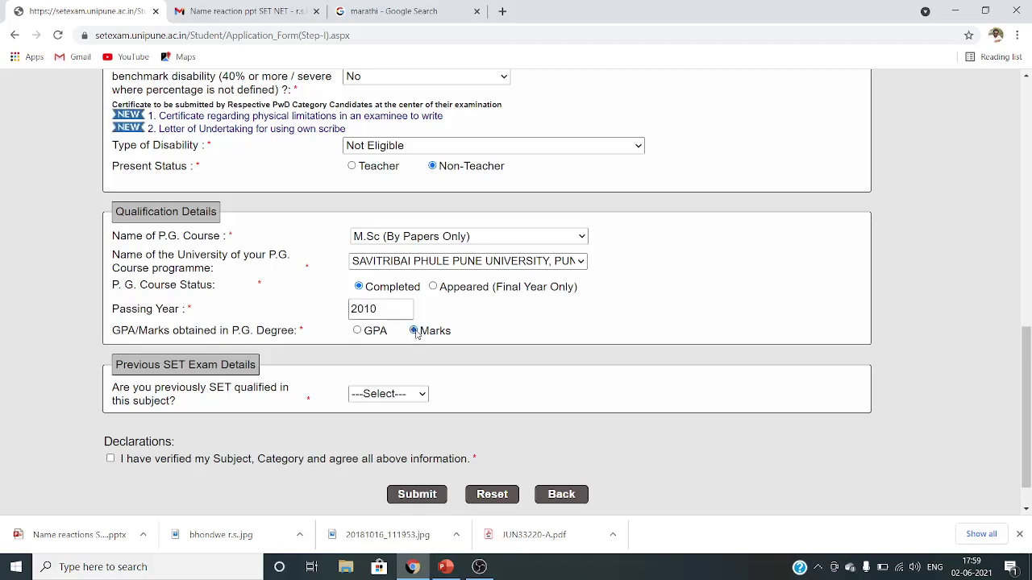
- Enter 1800 aggregate marks out of 2000 and calculate the 90% percentage
scroll(375, 353, "down", 1)
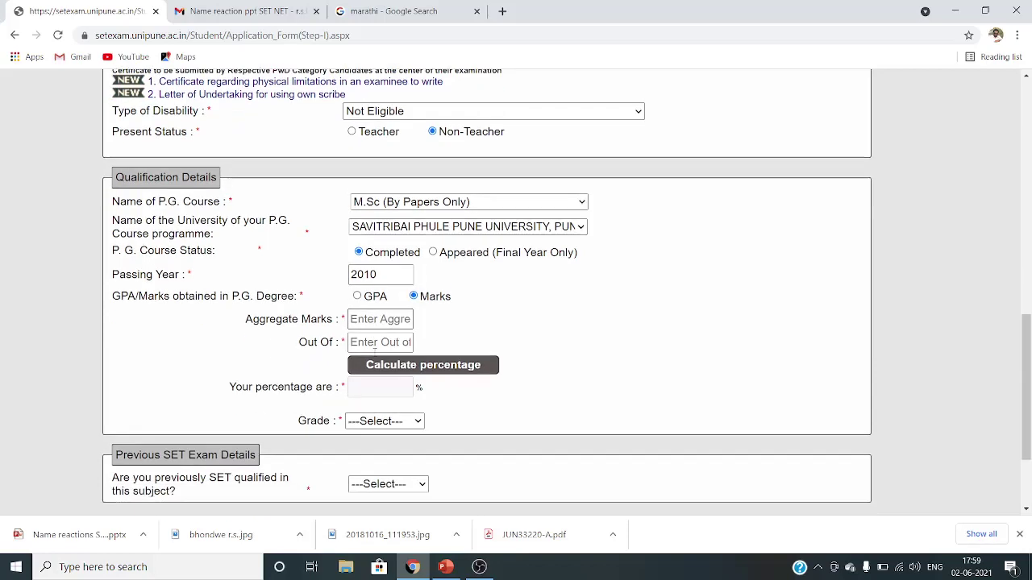
left_click(362, 288)
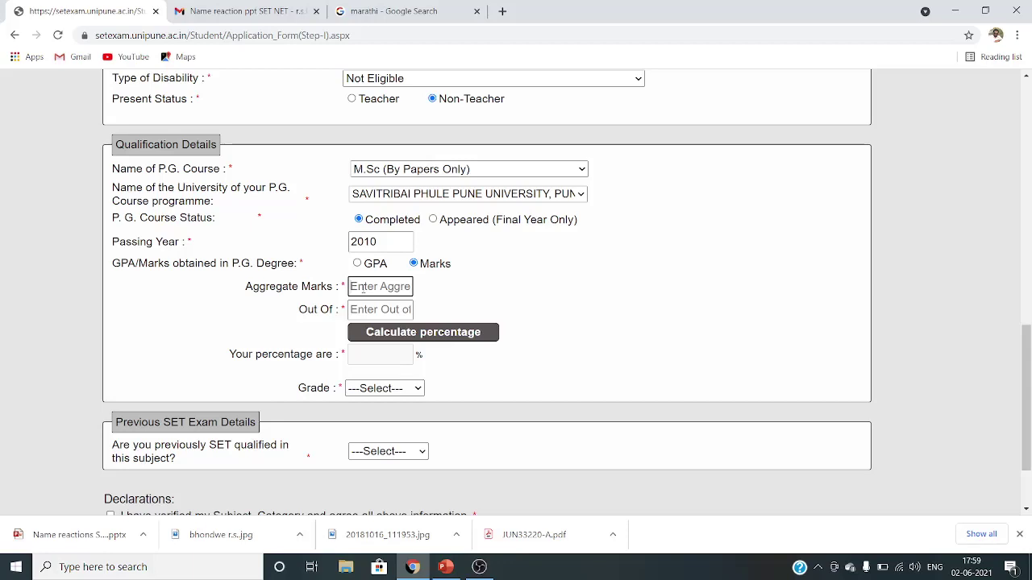
type("1800")
left_click(373, 309)
type("2")
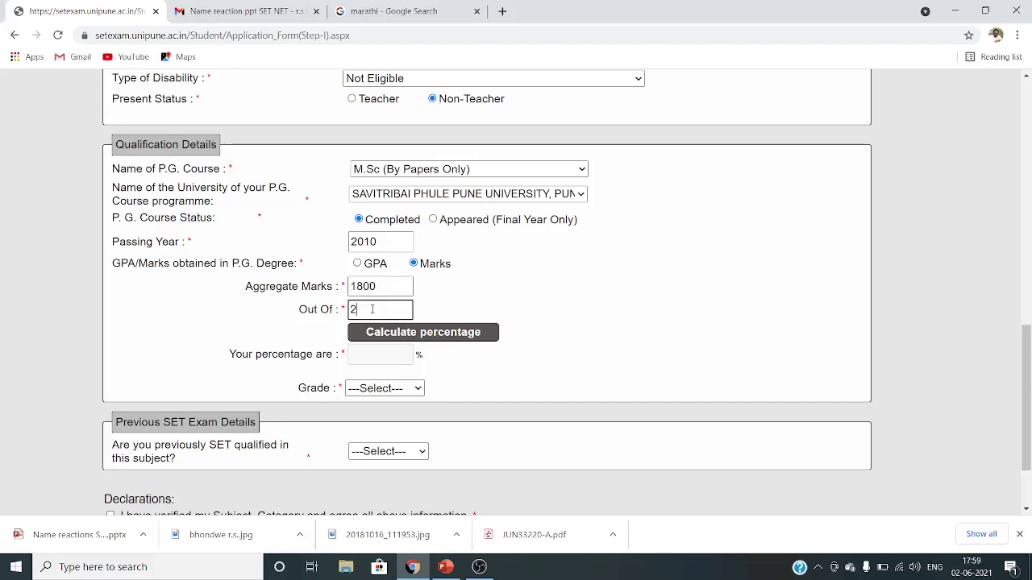
type("000")
left_click(403, 335)
- Set the grade to O
scroll(508, 367, "down", 2)
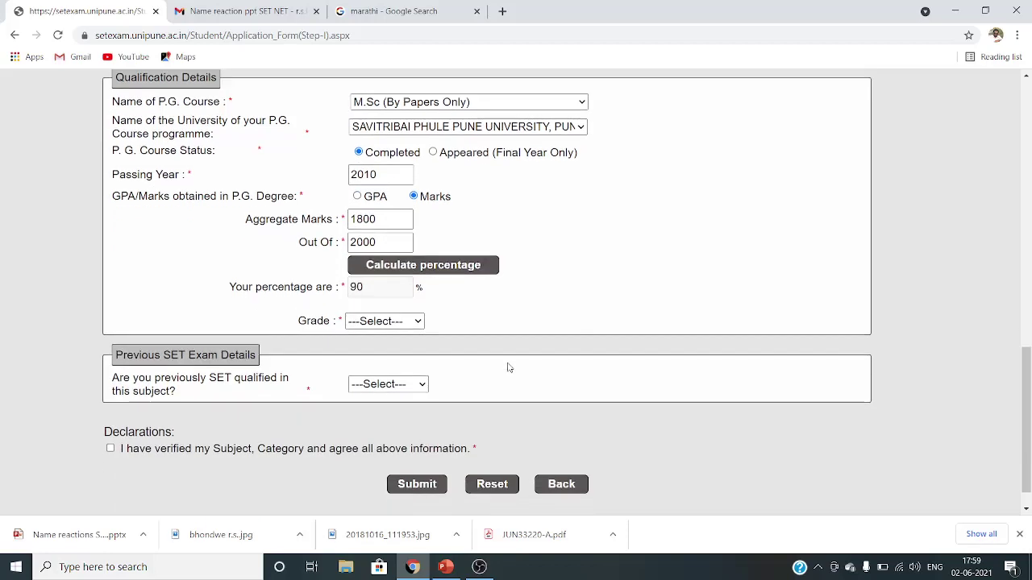
left_click(418, 324)
left_click(381, 367)
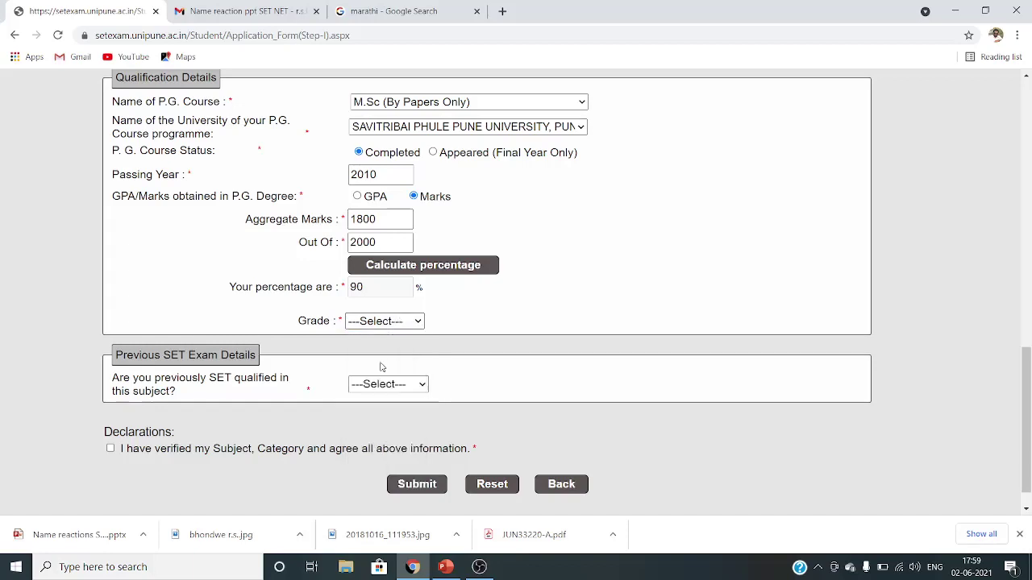
left_click(418, 323)
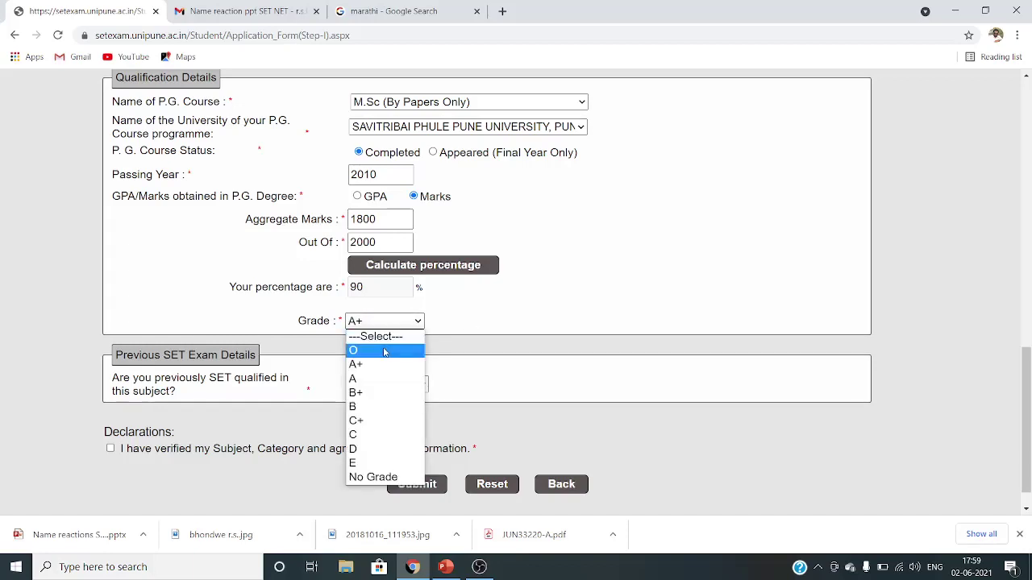
left_click(385, 351)
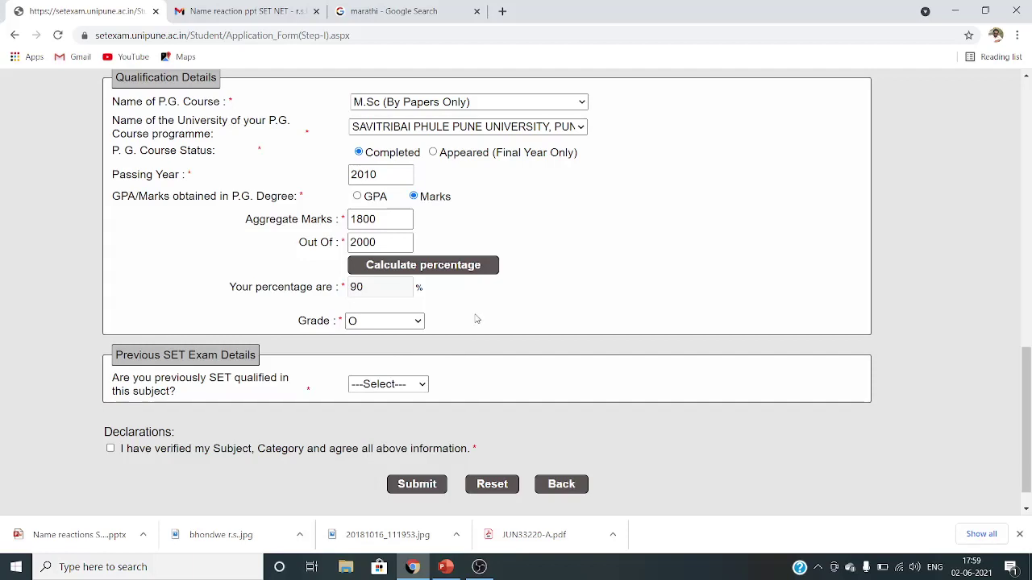
scroll(475, 319, "down", 1)
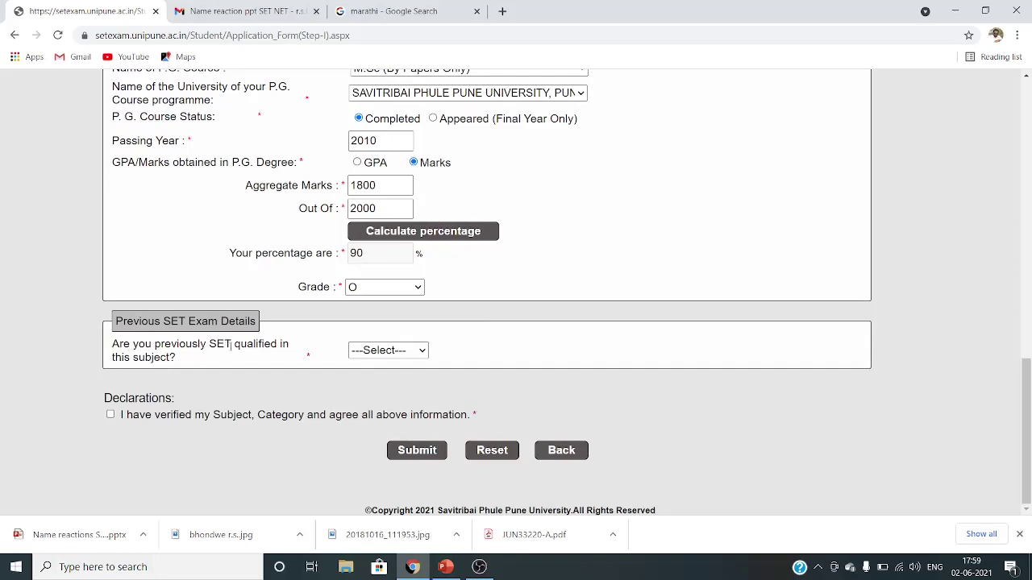
- Try Yes for previously qualified SET, read the ineligibility warning, then change it to No
left_click(372, 352)
left_click(373, 382)
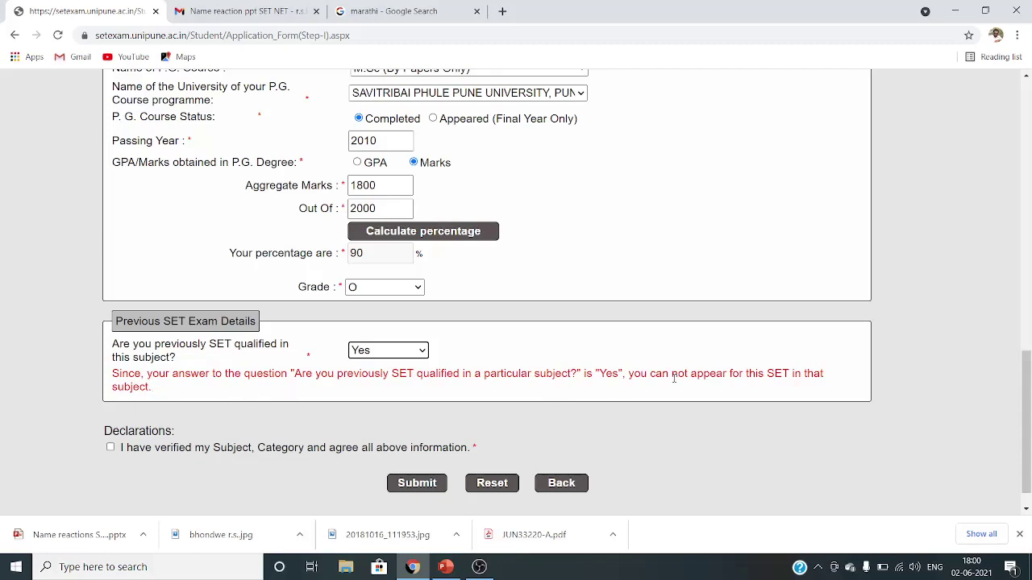
left_click_drag(691, 375, 821, 374)
left_click(439, 397)
left_click(416, 353)
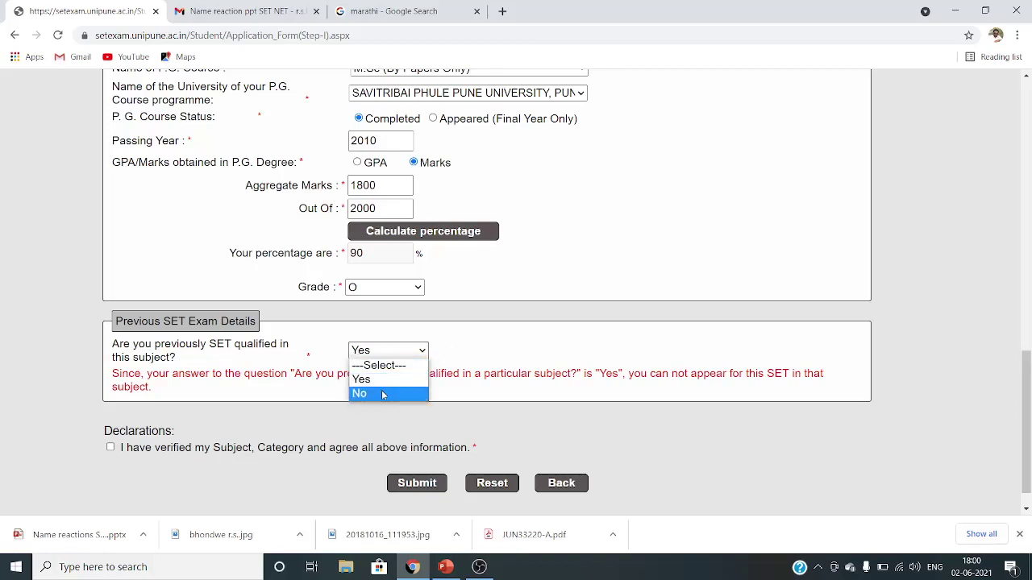
left_click(505, 340)
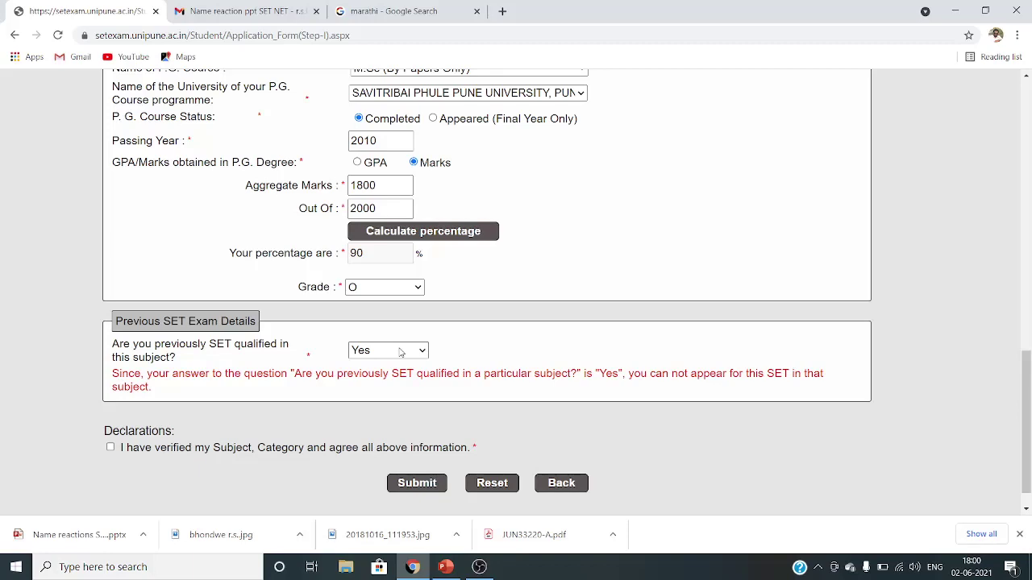
left_click(400, 352)
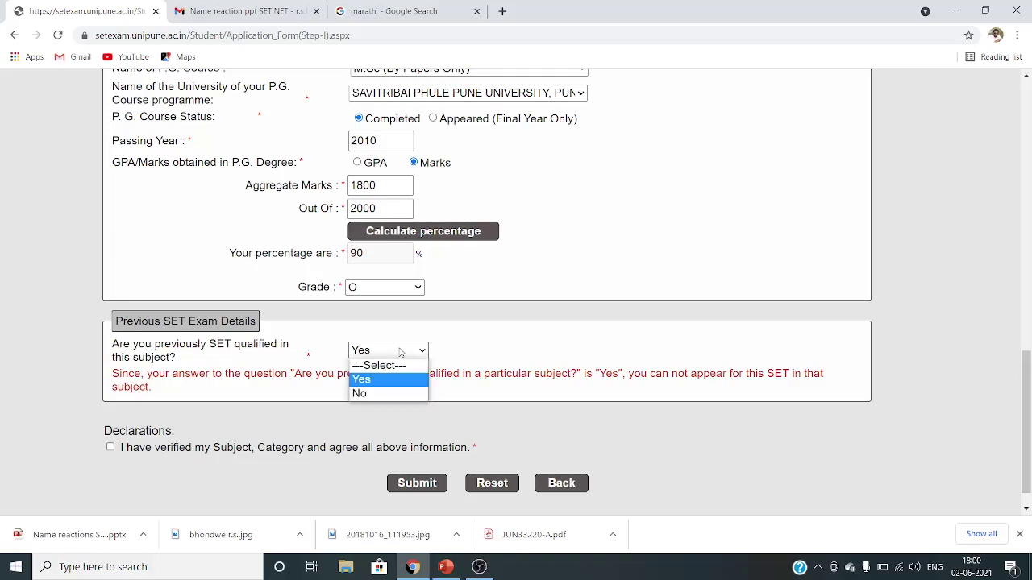
left_click(390, 394)
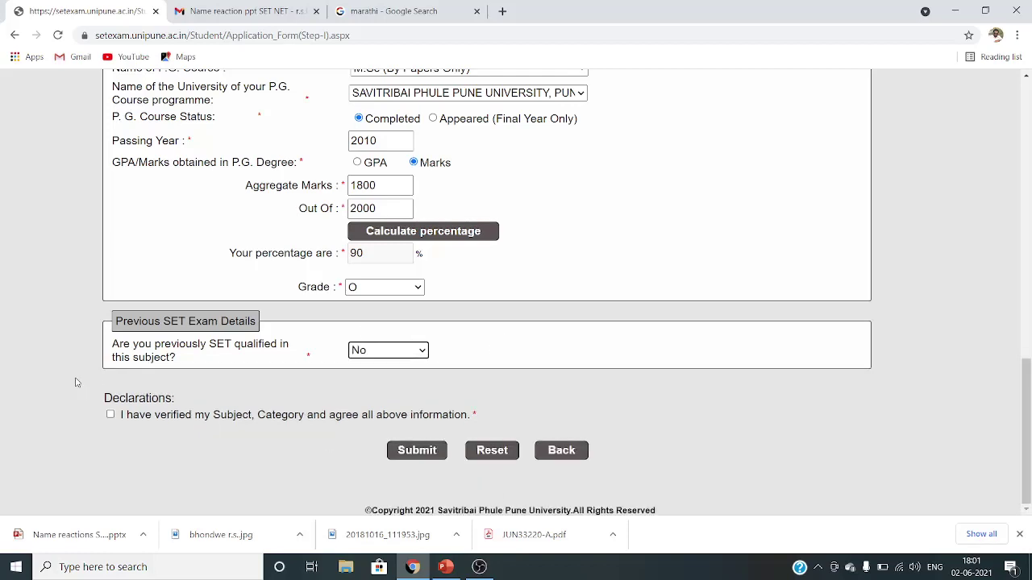
- Accept the declaration and submit the form, dismissing the 'already submitted' notice
left_click(111, 416)
left_click(415, 452)
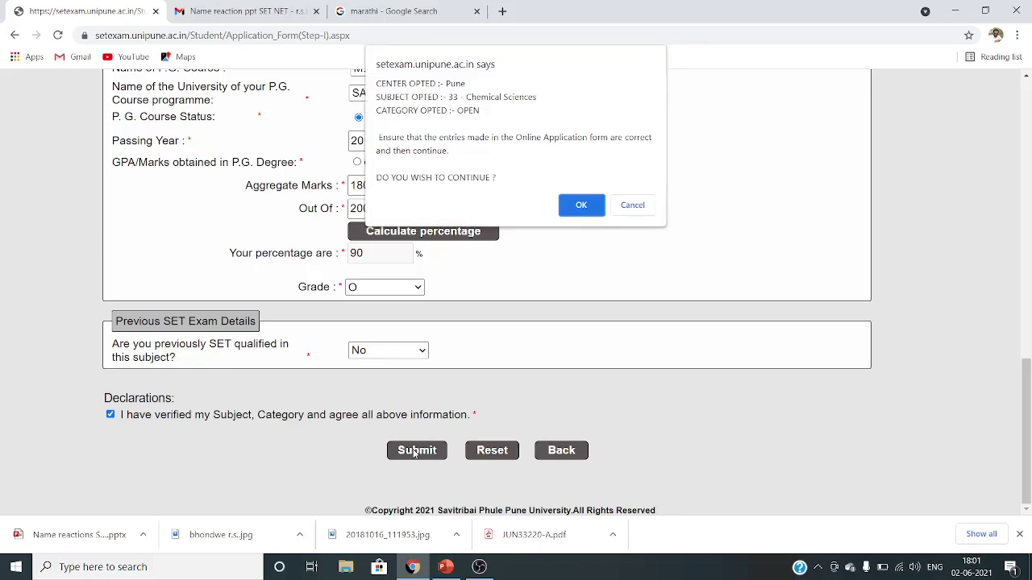
left_click(581, 206)
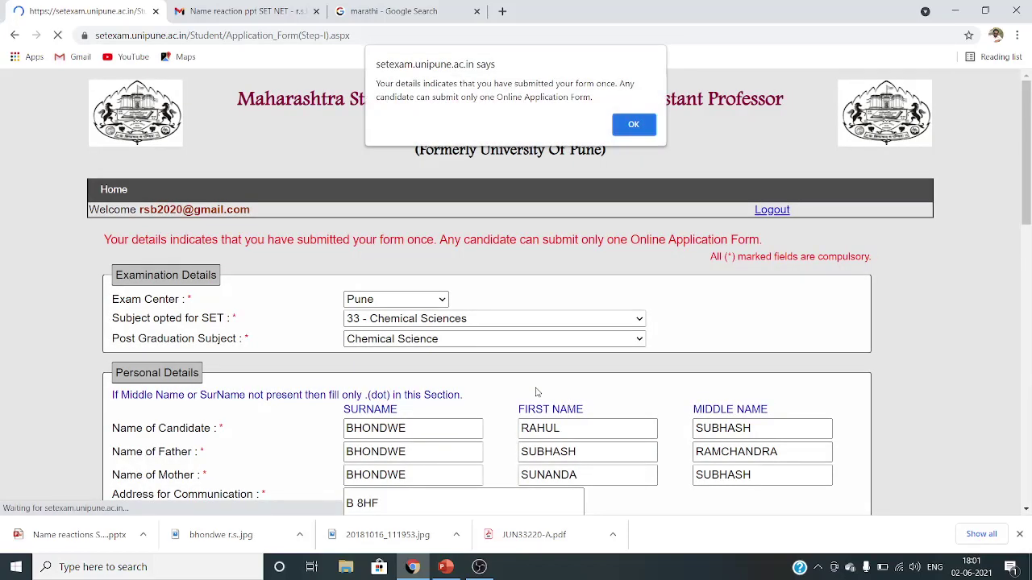
left_click(633, 124)
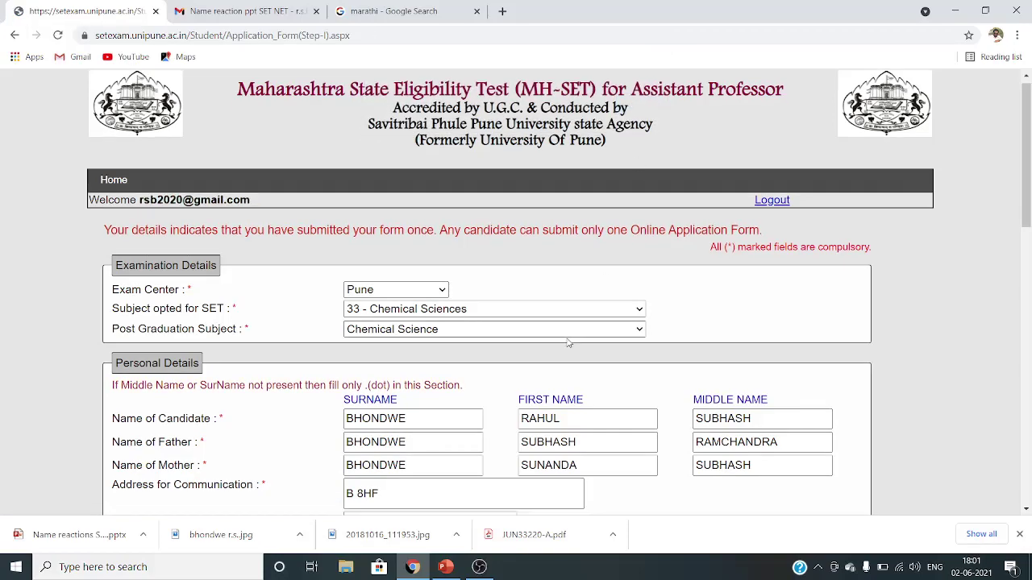
- Resubmit the form once more and dismiss the repeated already-submitted notice
scroll(582, 324, "down", 6)
scroll(567, 342, "down", 5)
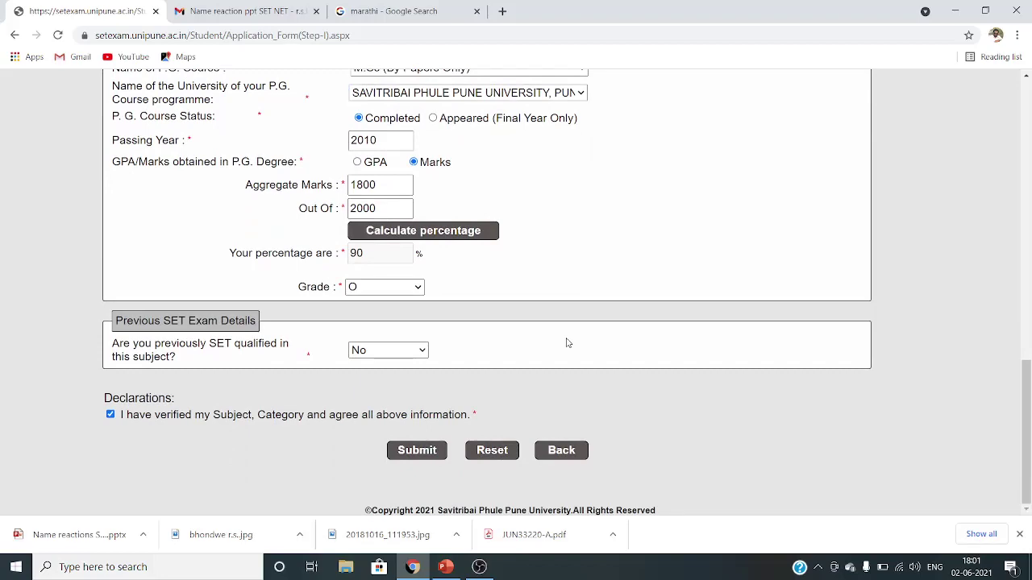
scroll(524, 364, "up", 1)
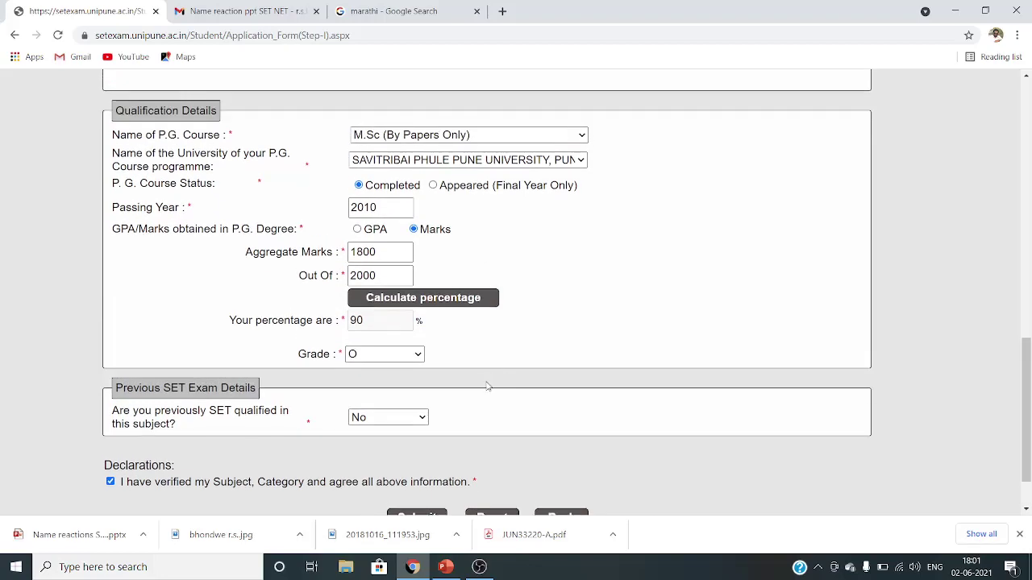
scroll(487, 386, "down", 1)
scroll(487, 387, "up", 5)
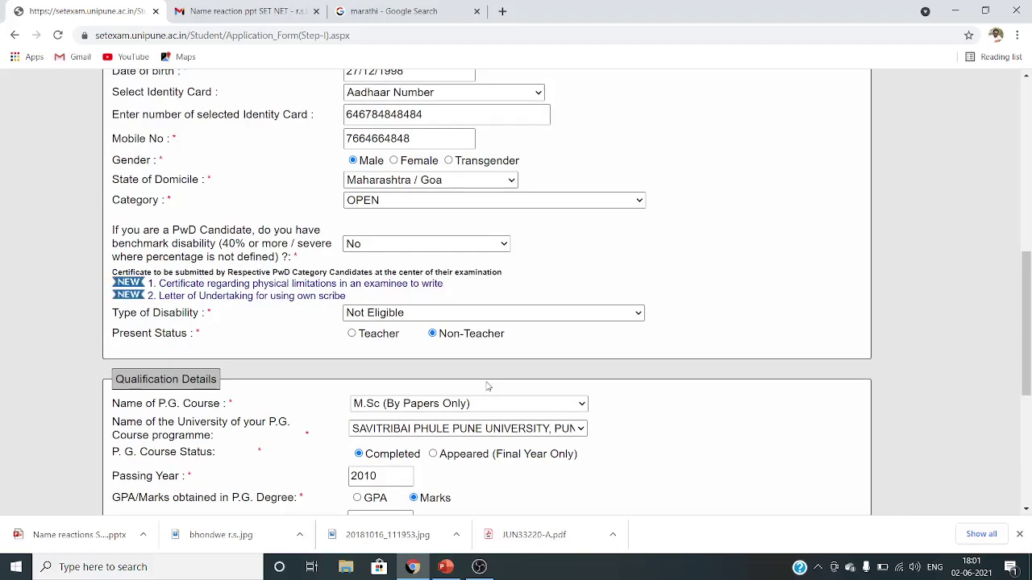
scroll(483, 391, "down", 5)
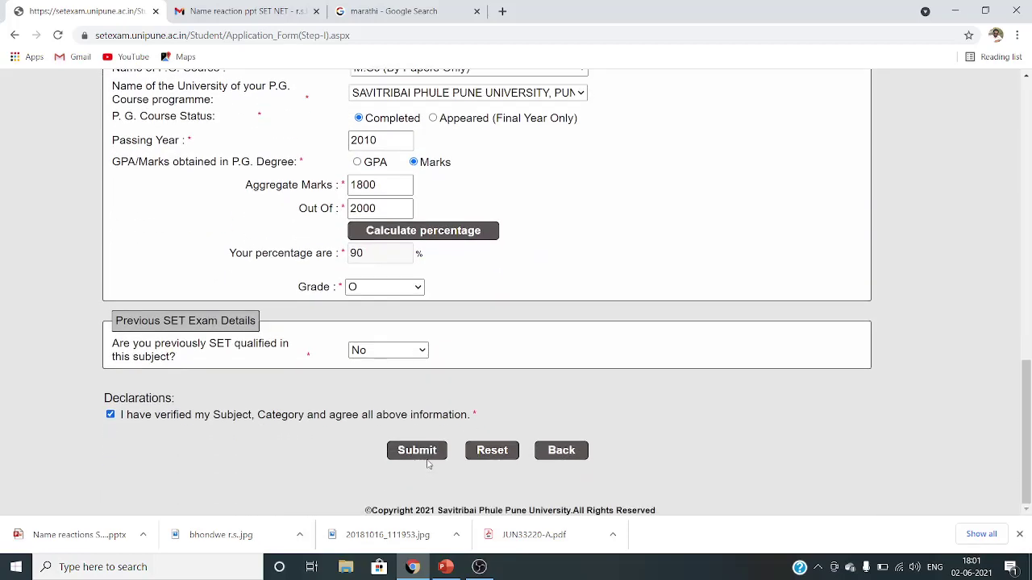
left_click(419, 452)
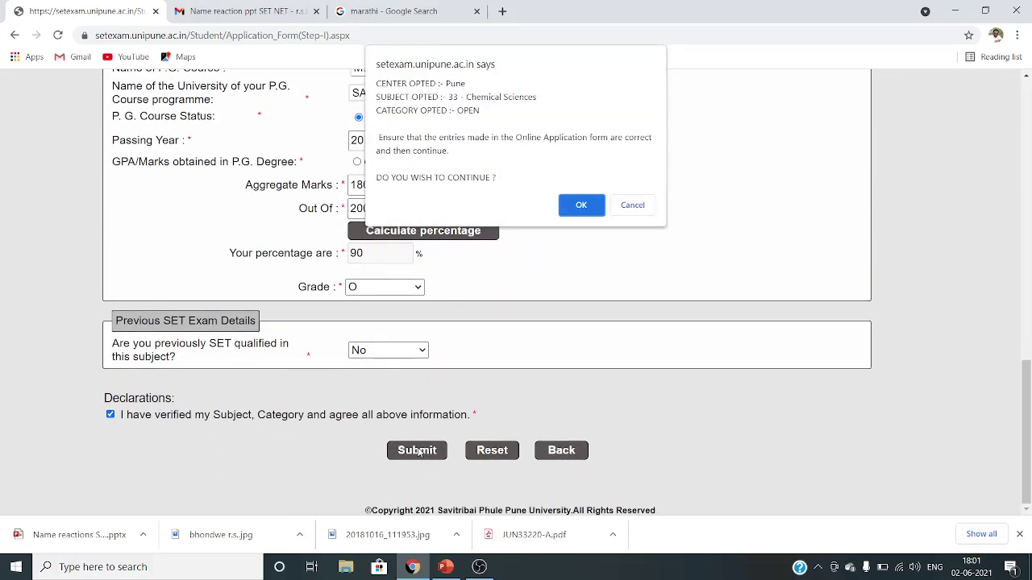
left_click(576, 206)
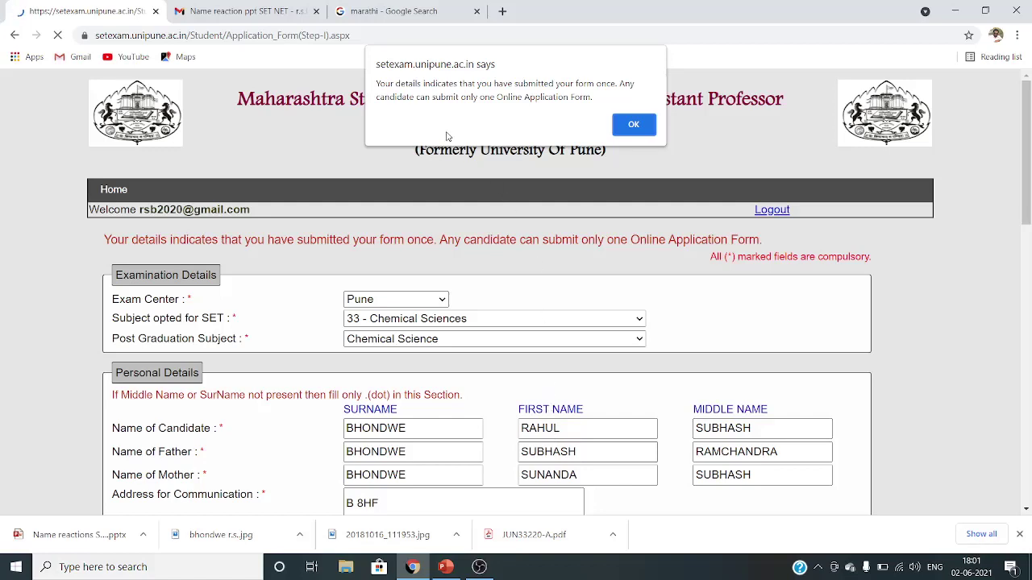
left_click(634, 126)
scroll(475, 403, "down", 3)
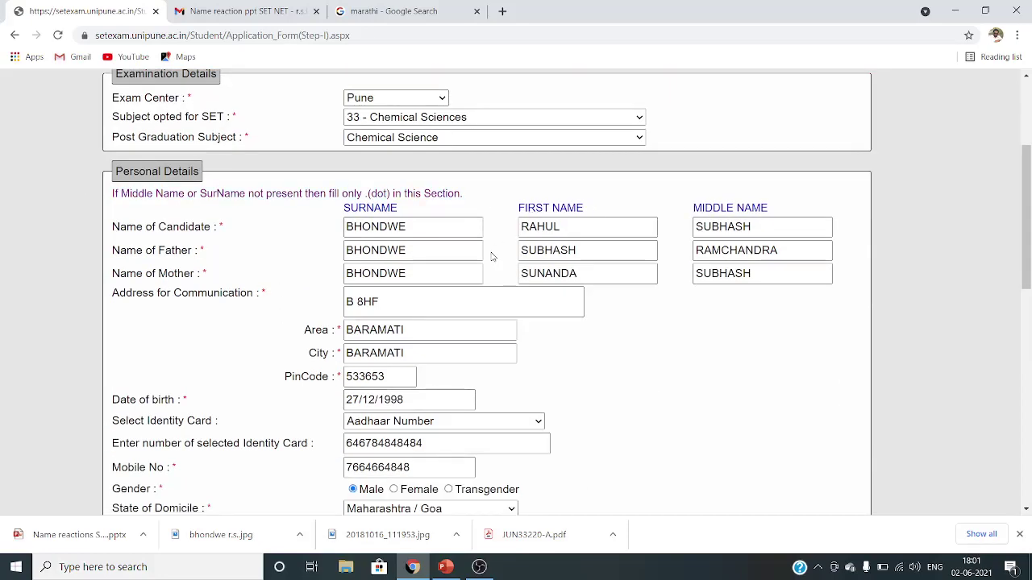
- Replace the candidate's first name with a new name and submit Step 1, confirming with OK
left_click(595, 226)
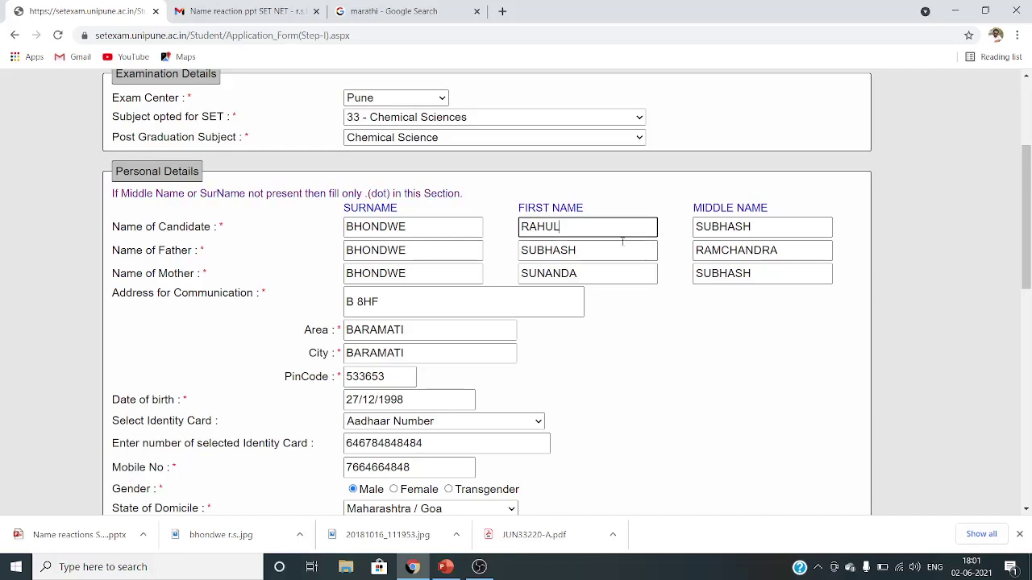
key("BackSpace")
key("BackSpace")
key("BackSpace")
key("BackSpace")
key("BackSpace")
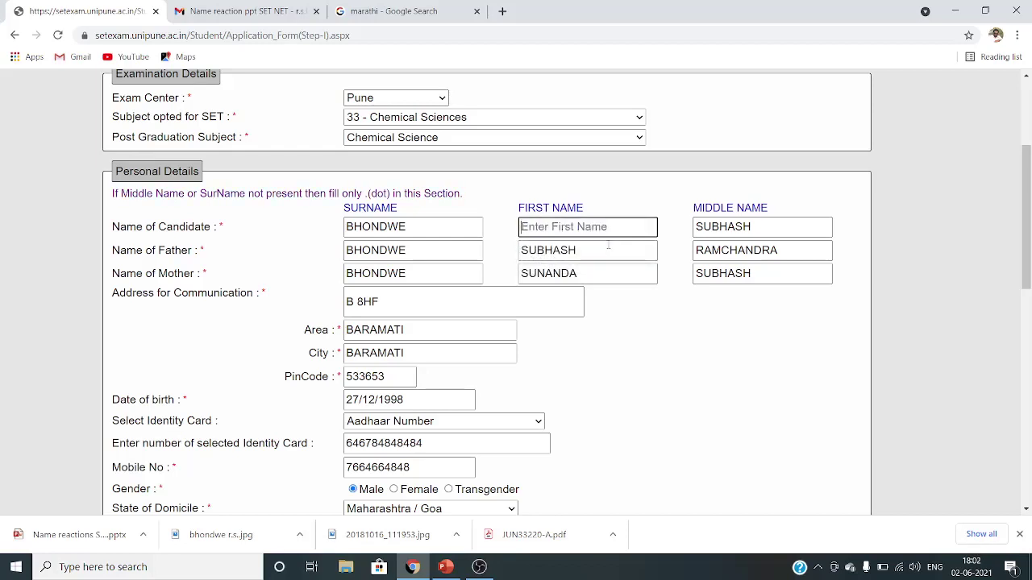
left_click(608, 250)
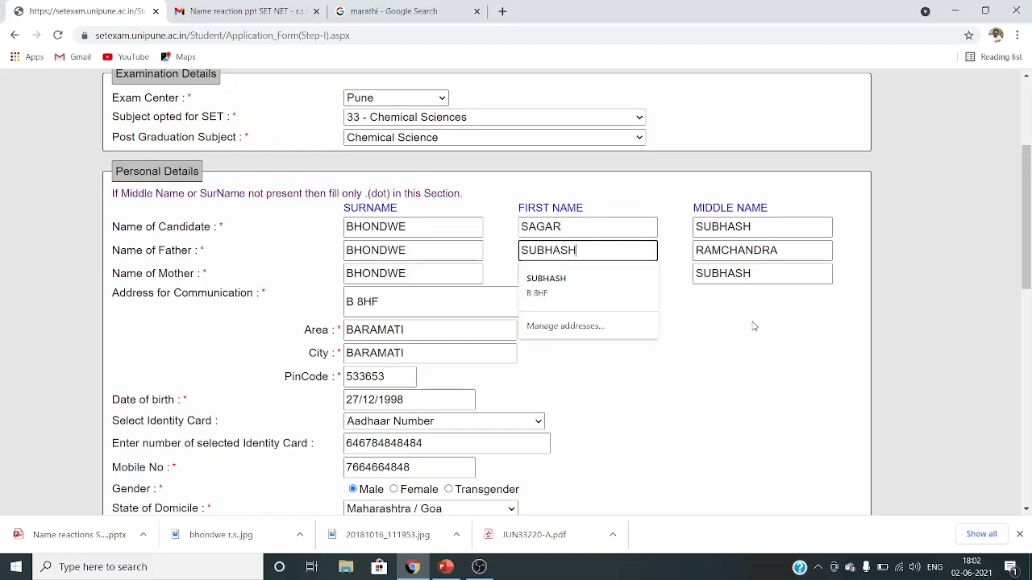
scroll(709, 361, "down", 7)
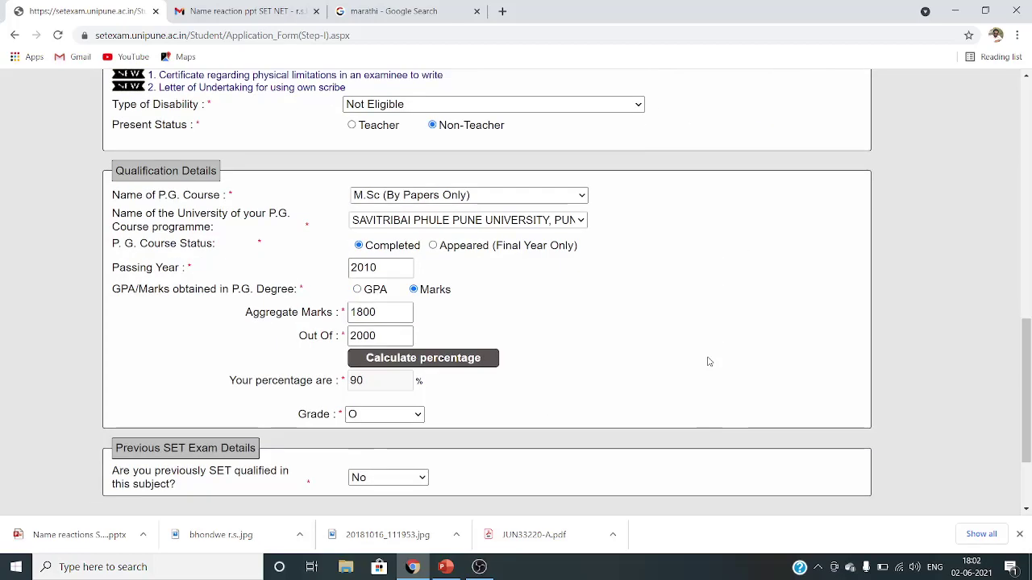
scroll(592, 416, "down", 2)
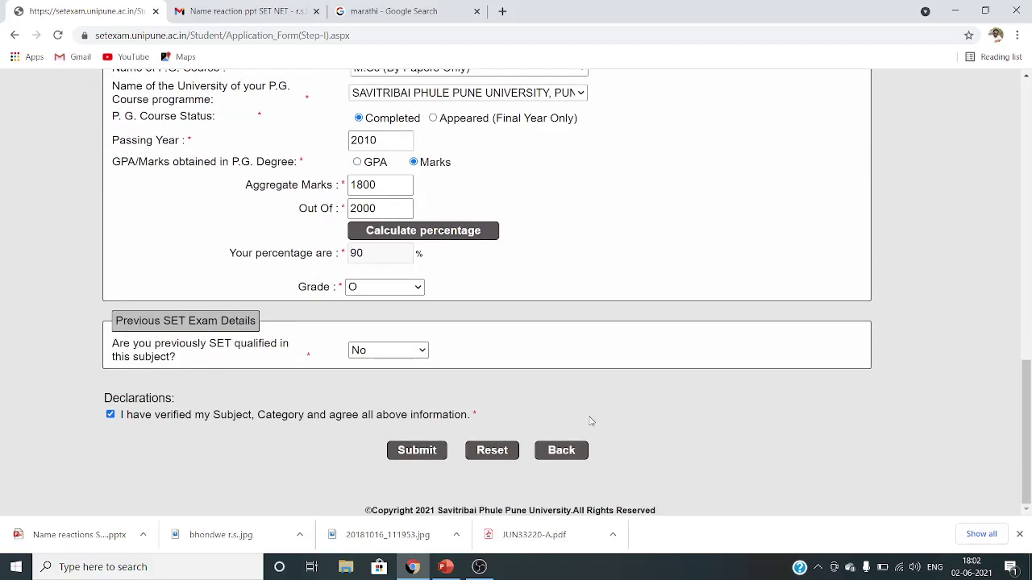
left_click(407, 453)
left_click(581, 205)
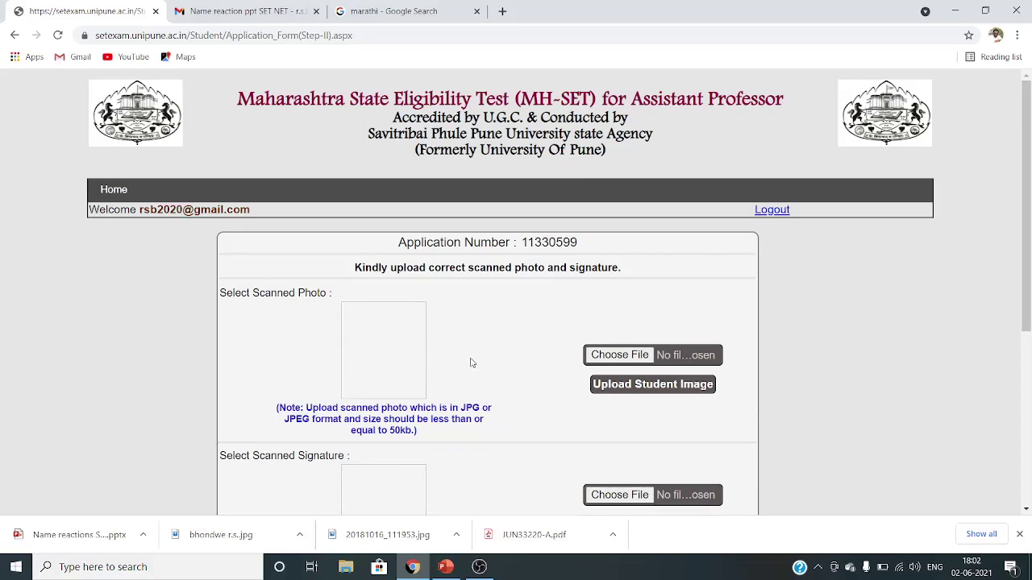
scroll(479, 368, "down", 1)
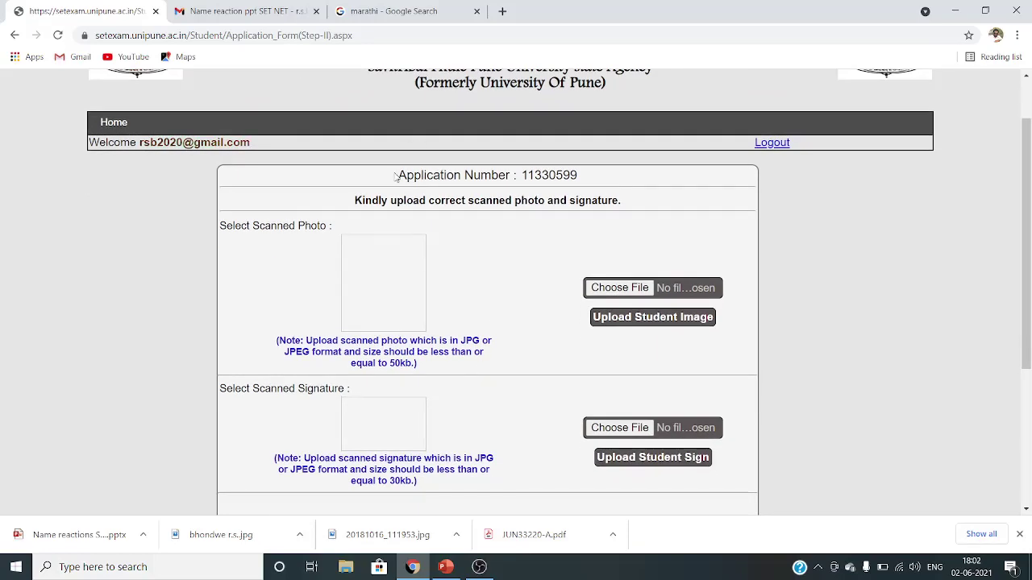
left_click_drag(398, 177, 595, 176)
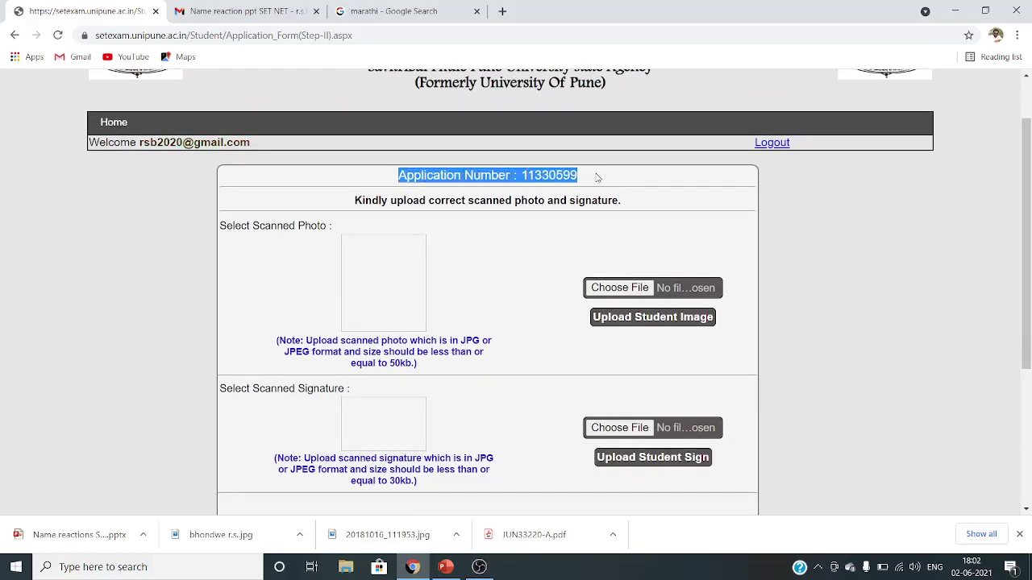
left_click(596, 177)
scroll(612, 202, "down", 1)
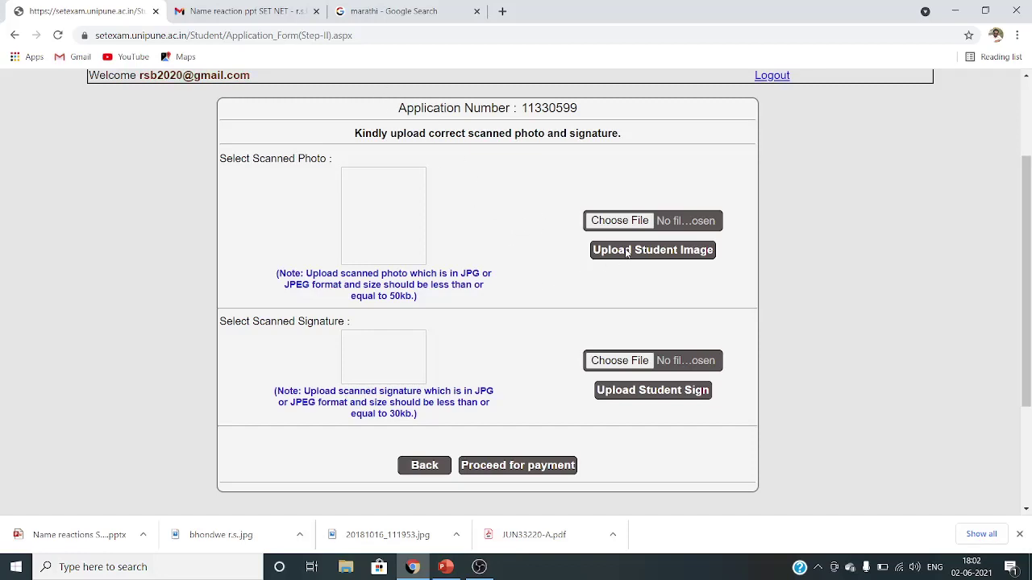
- Upload the candidate's photo JPG from D:\Downlodes as the Student Image
left_click(626, 221)
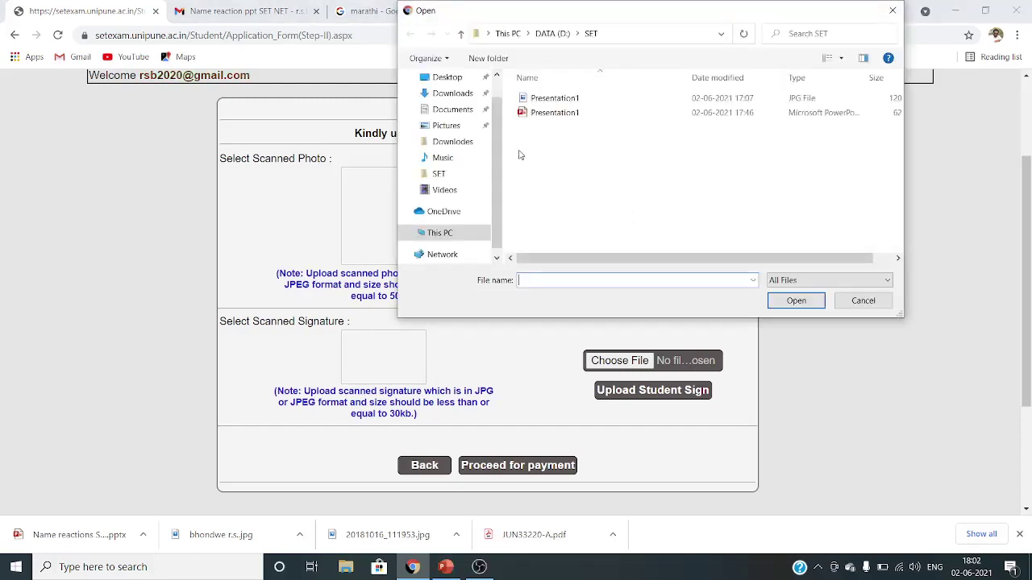
scroll(454, 230, "down", 1)
left_click(451, 220)
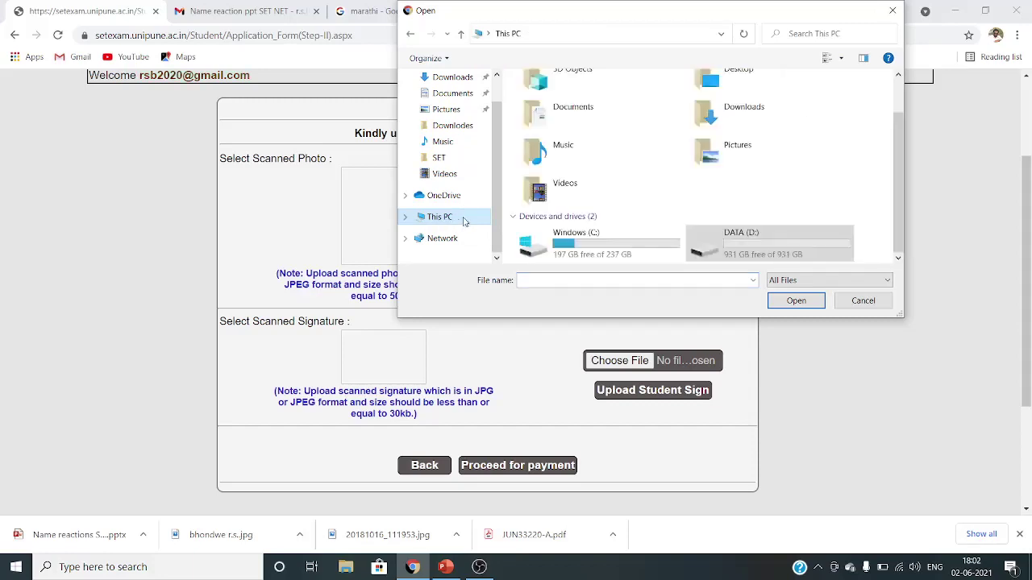
double_click(753, 242)
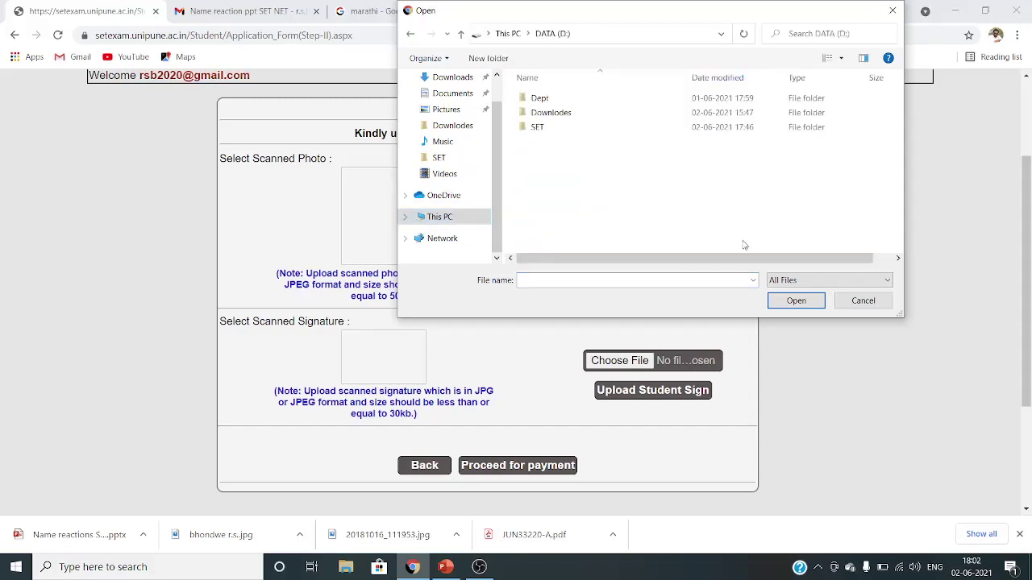
double_click(564, 117)
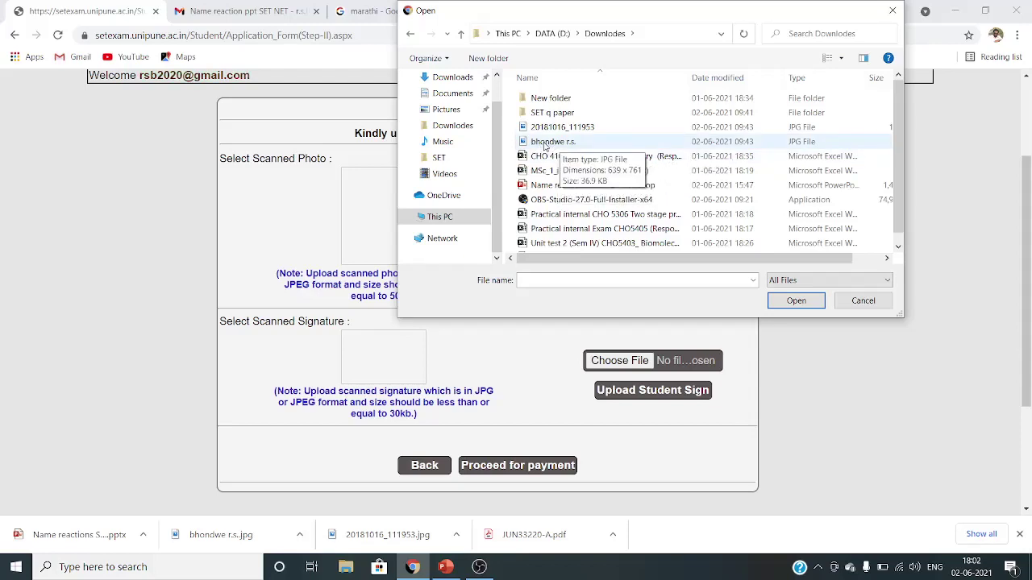
double_click(553, 143)
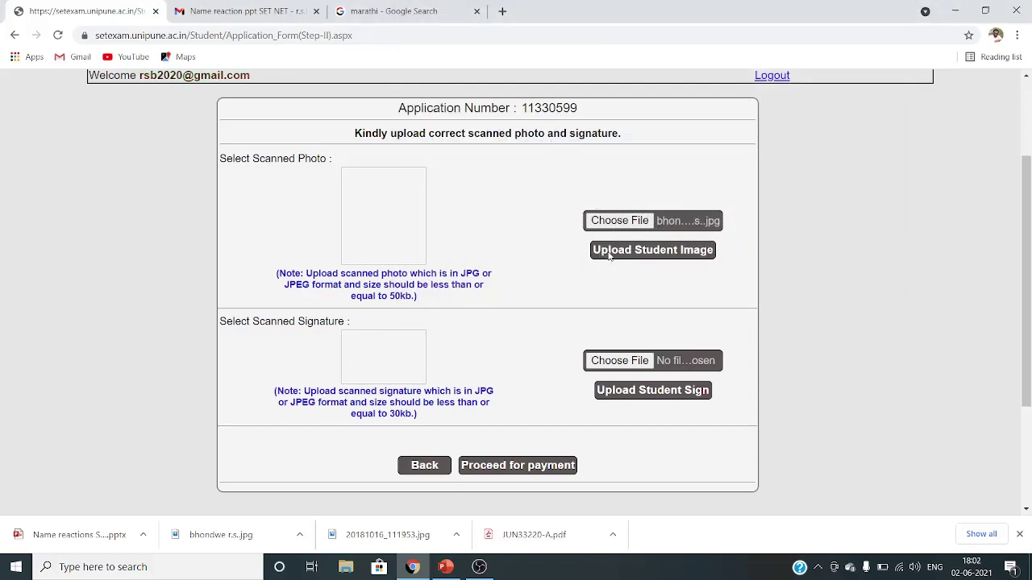
left_click(611, 251)
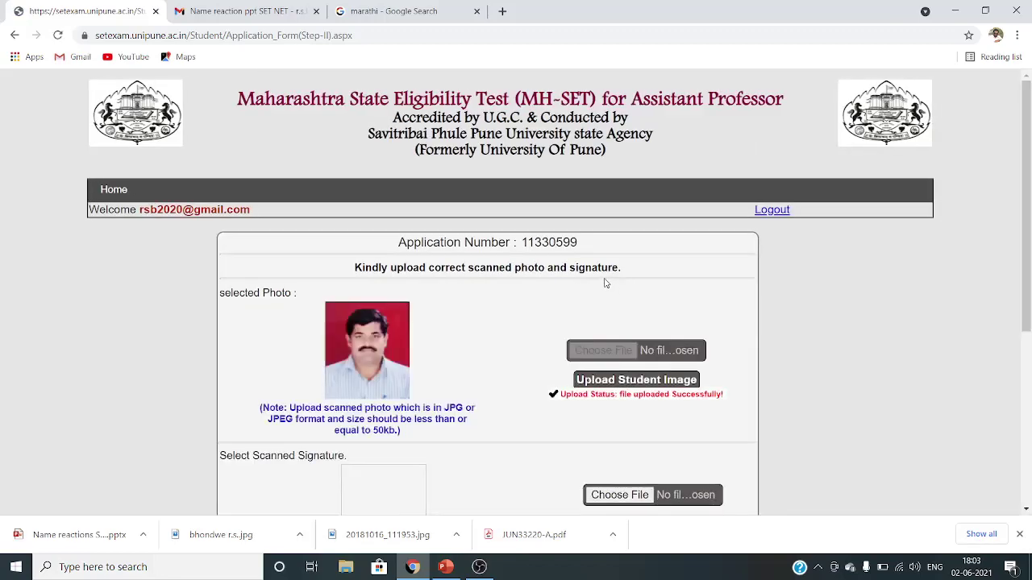
scroll(483, 318, "down", 2)
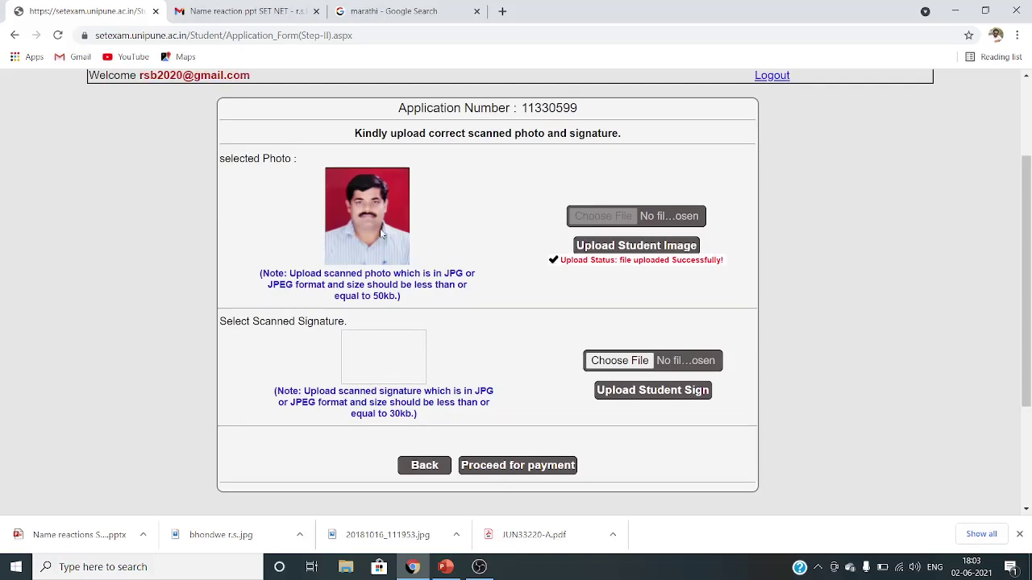
- Attempt 20181016_111953.jpg as the signature upload, which is rejected as over 30 kb
scroll(599, 345, "down", 1)
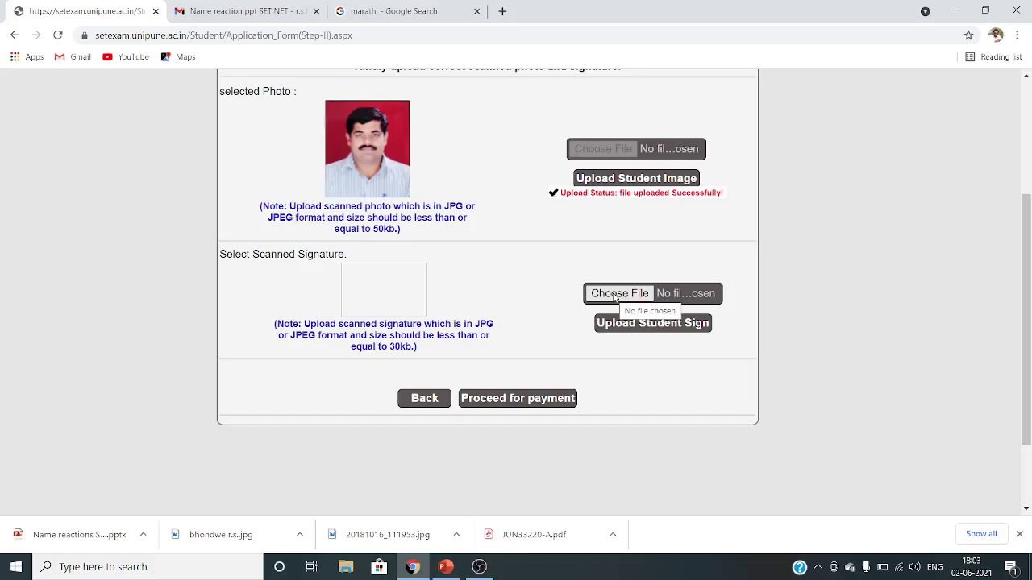
left_click(609, 298)
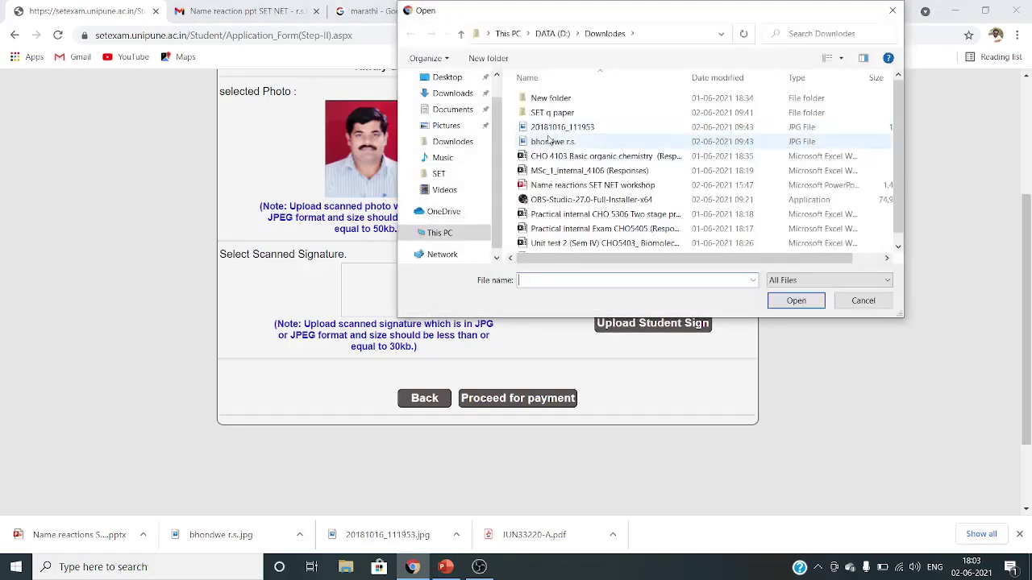
double_click(553, 129)
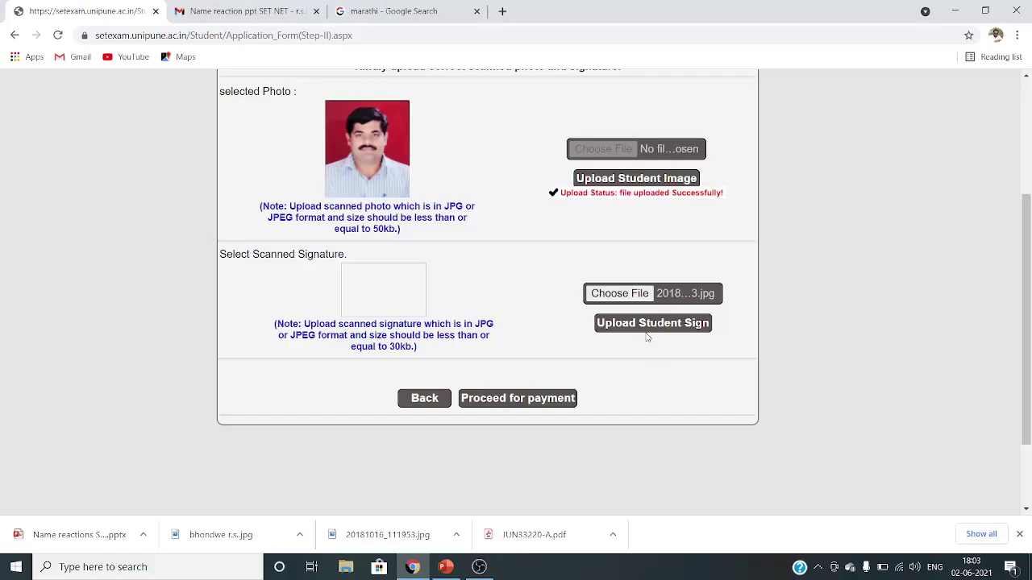
left_click(646, 326)
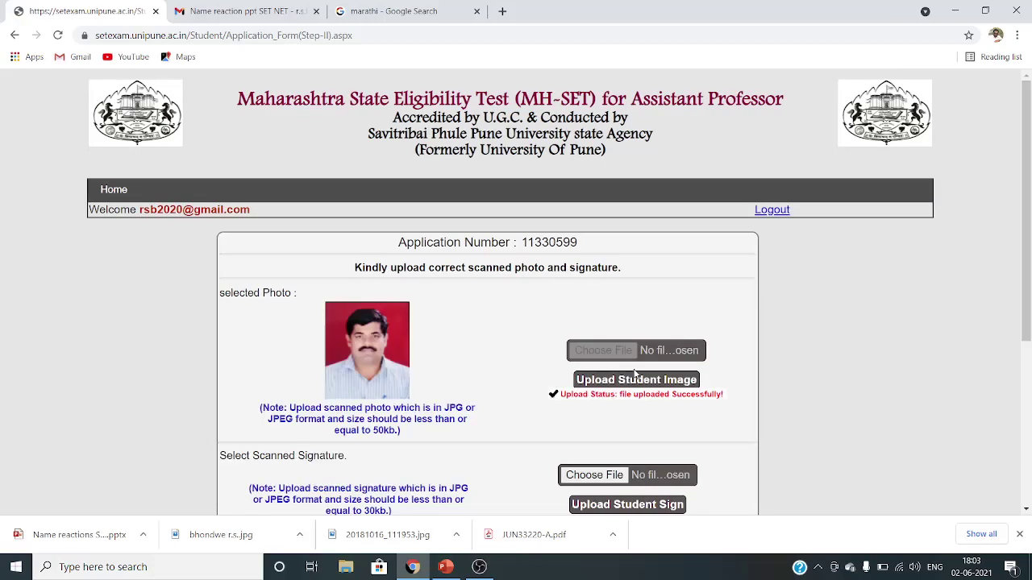
scroll(637, 367, "down", 3)
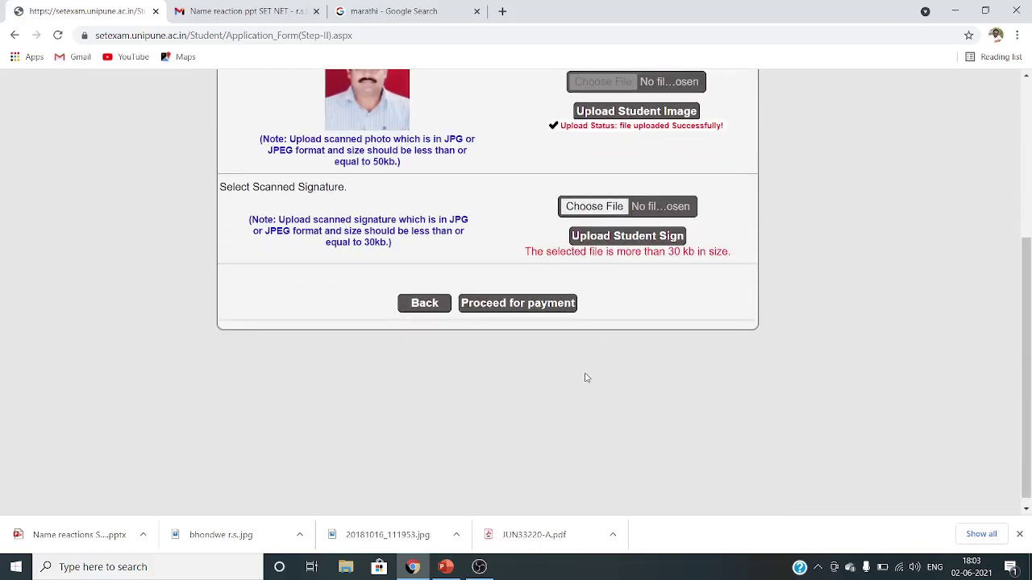
scroll(585, 376, "up", 1)
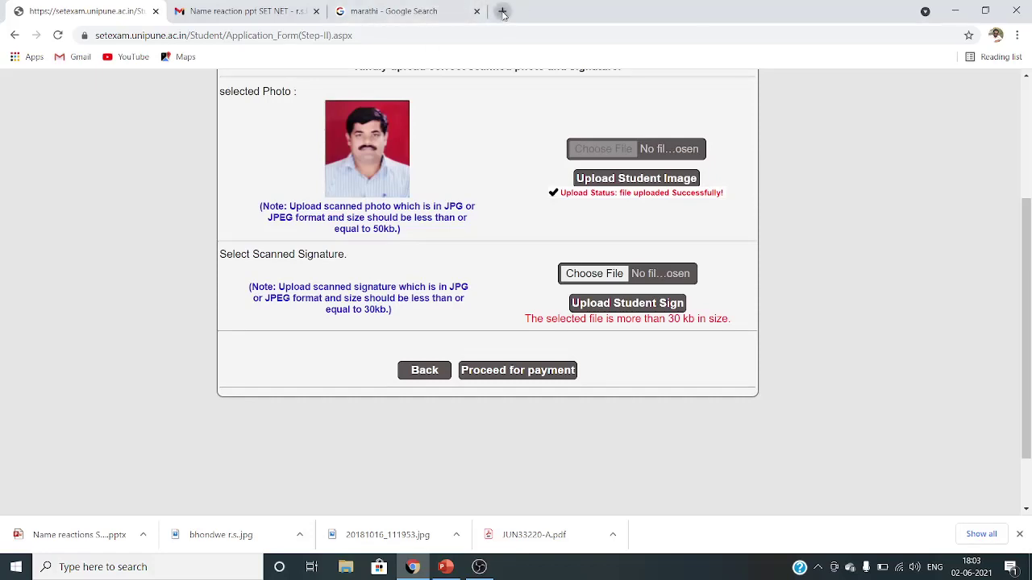
- Search Google for 'reduce image' and open the reduceimages.com resizing site
left_click(502, 12)
left_click(387, 282)
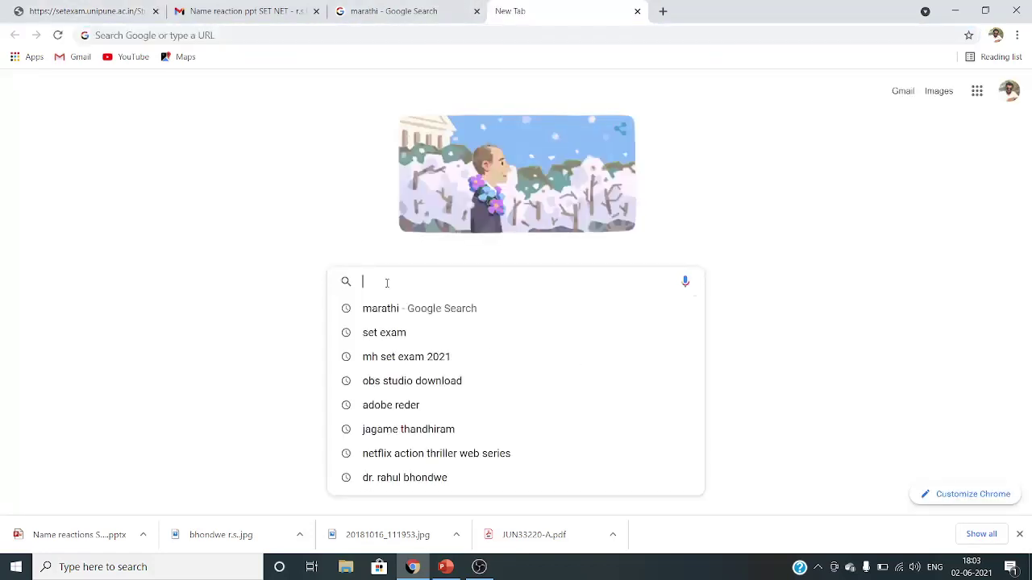
type("RED")
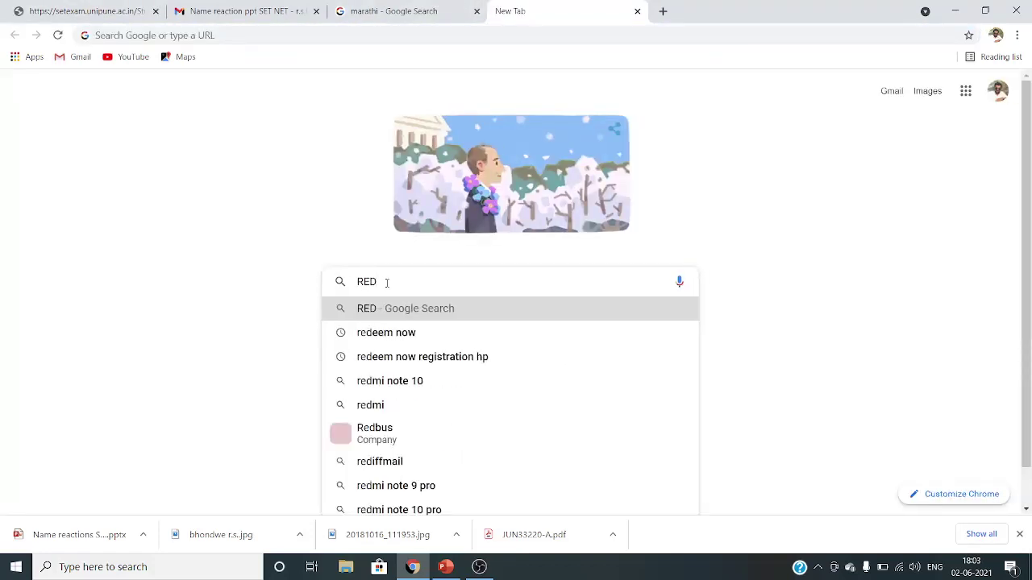
type("U")
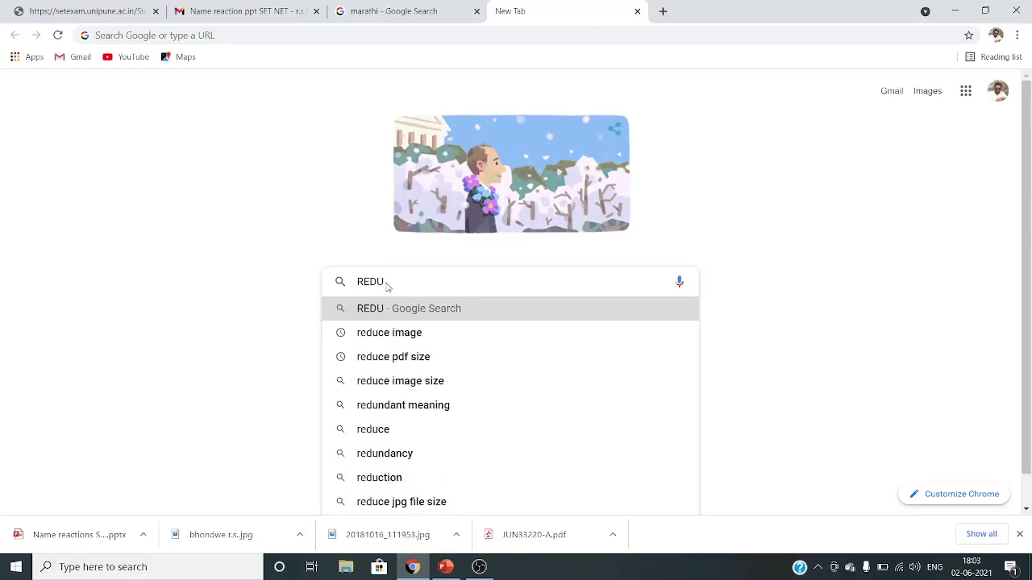
left_click(426, 334)
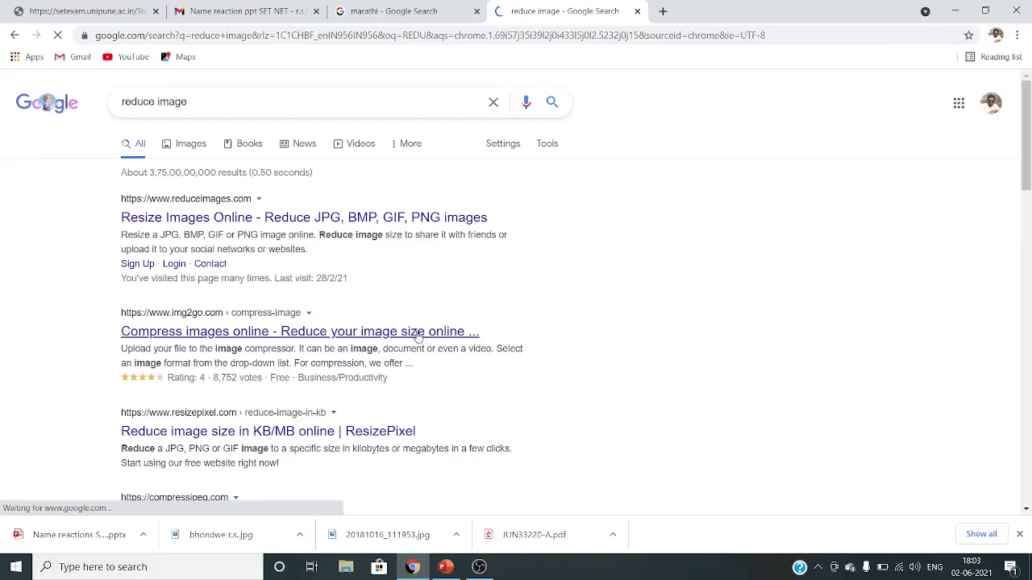
left_click(173, 218)
- On Reduce Images, use Select Image to bring up the file picker
scroll(320, 316, "down", 2)
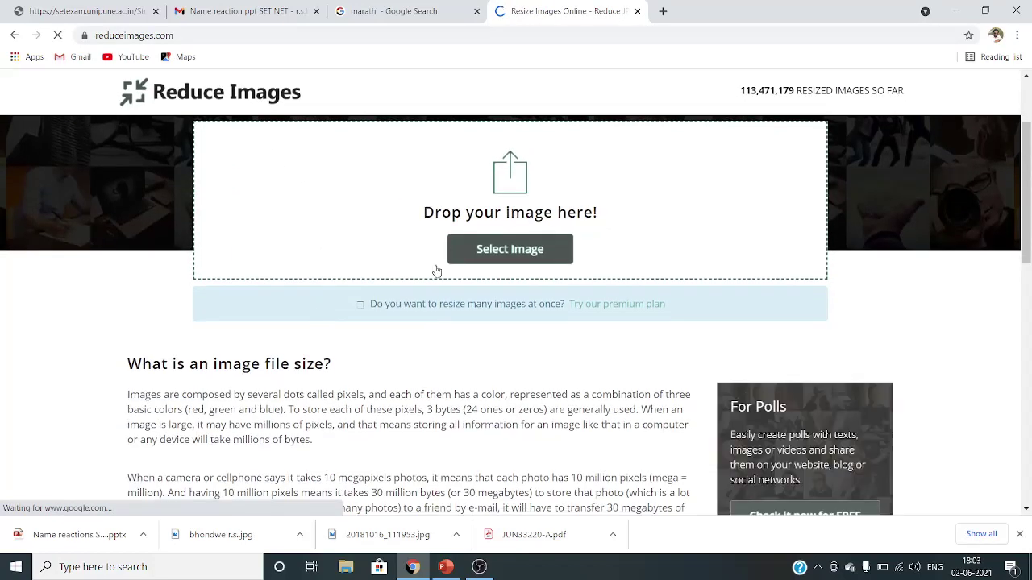
scroll(472, 341, "up", 1)
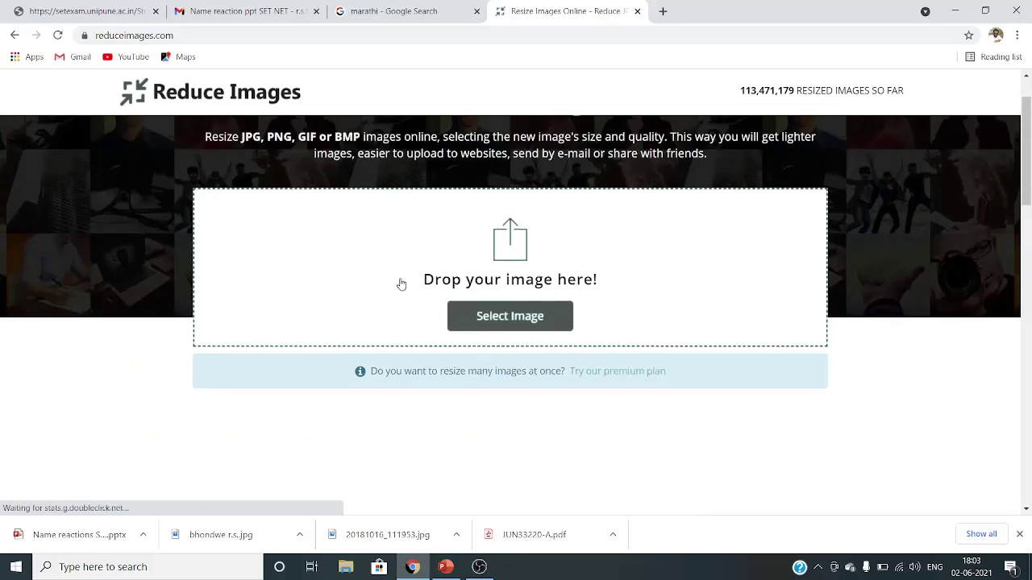
scroll(398, 283, "down", 1)
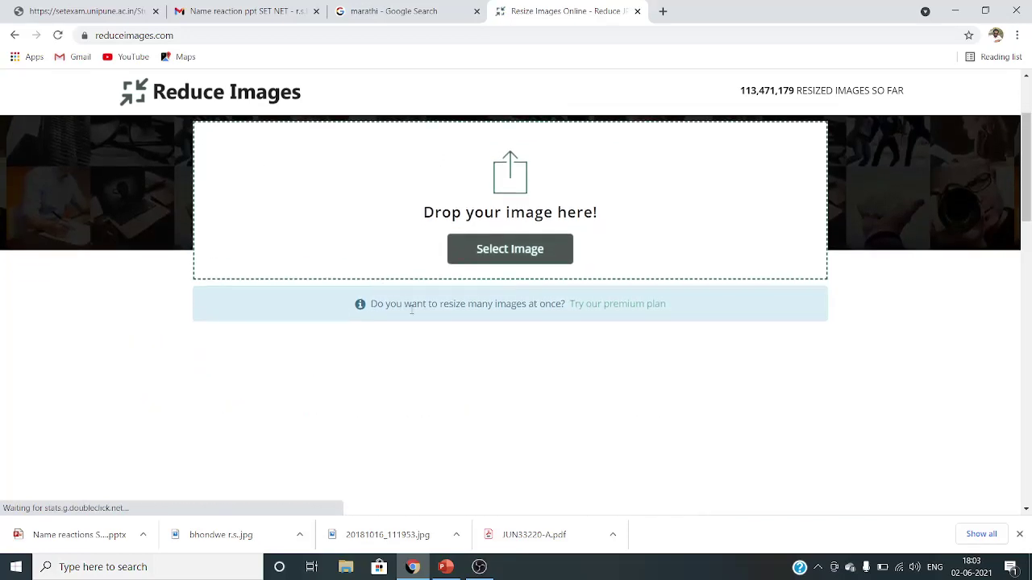
left_click(500, 247)
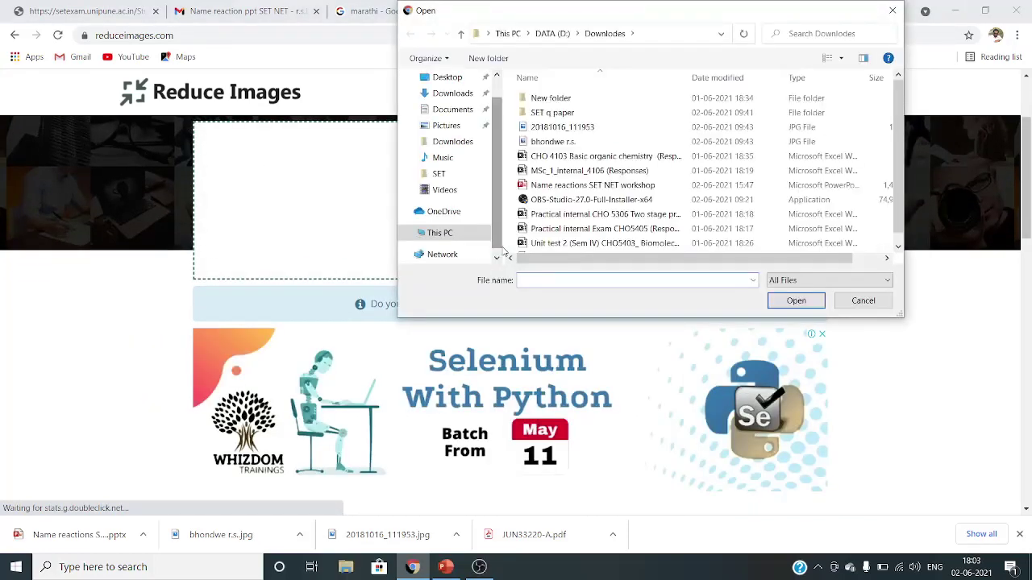
- Load signature 20181016_111953.jpg and set width to 40 percent and quality to 40%
double_click(556, 126)
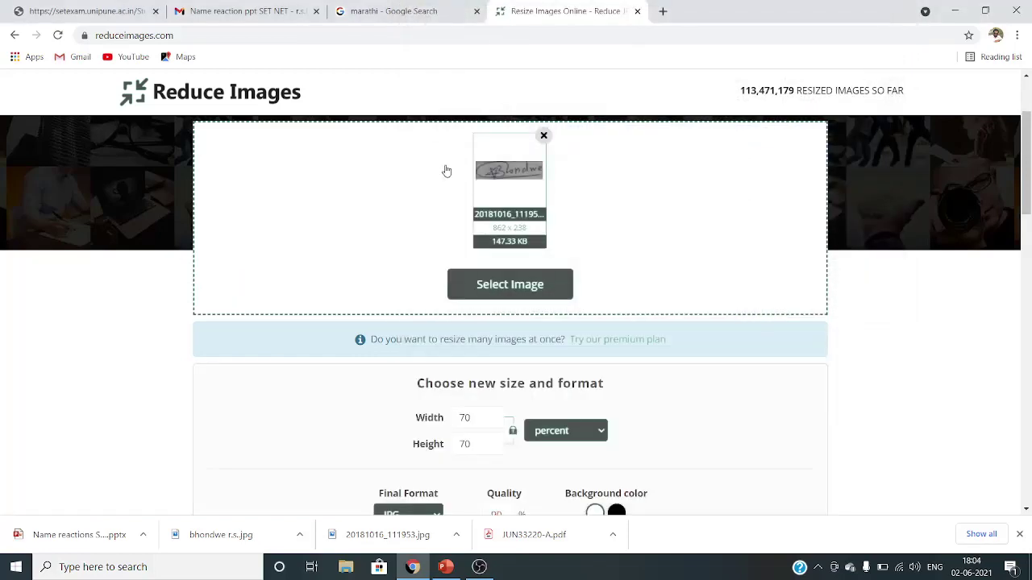
scroll(605, 263, "down", 2)
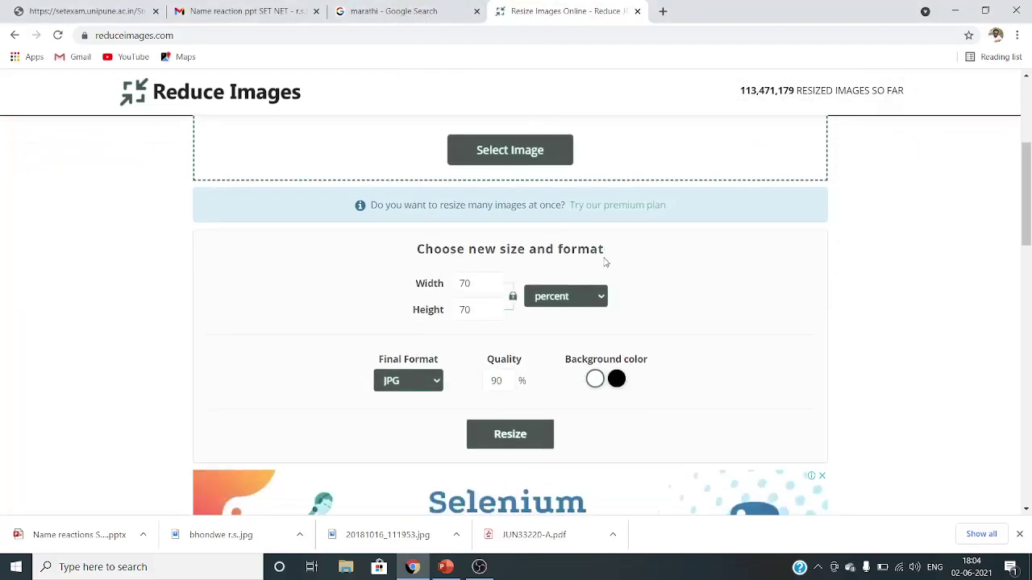
scroll(606, 263, "down", 1)
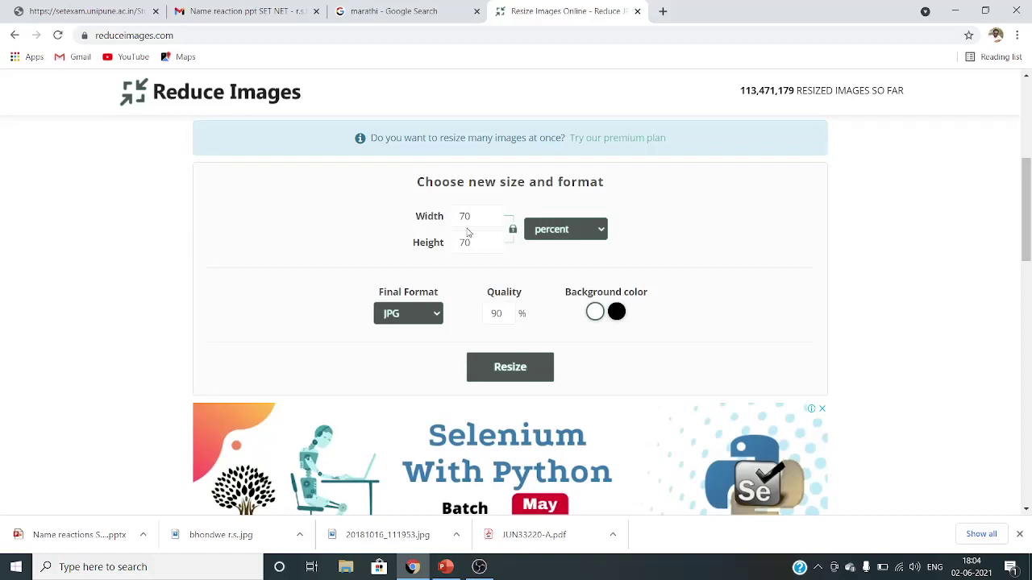
left_click_drag(473, 214, 451, 218)
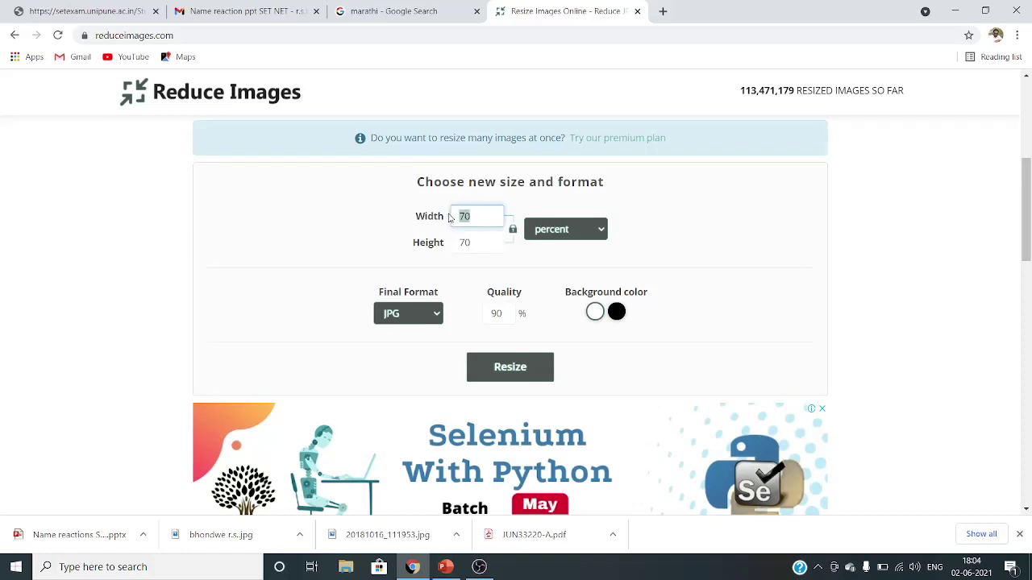
type("40")
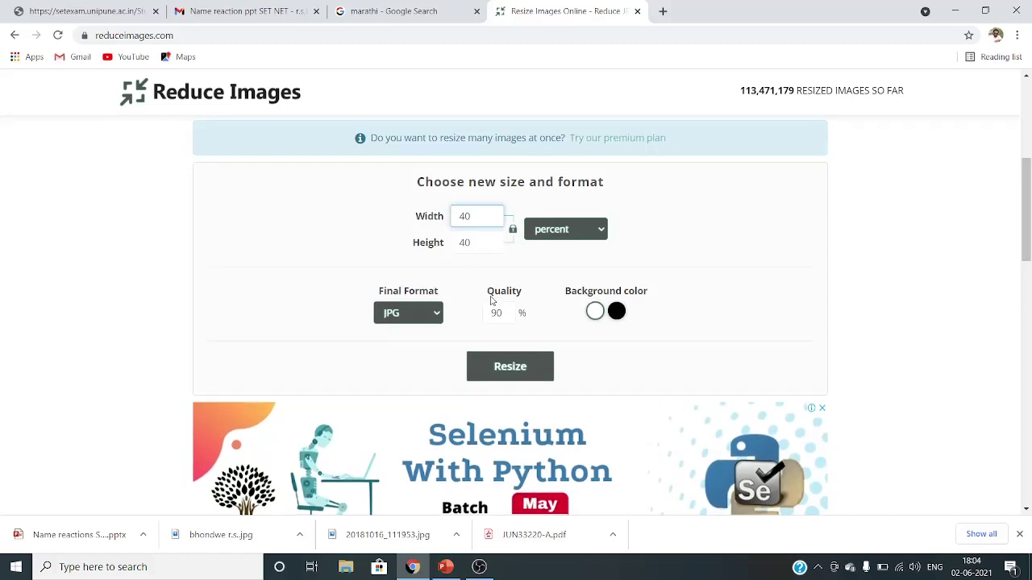
left_click_drag(501, 313, 470, 318)
type("40")
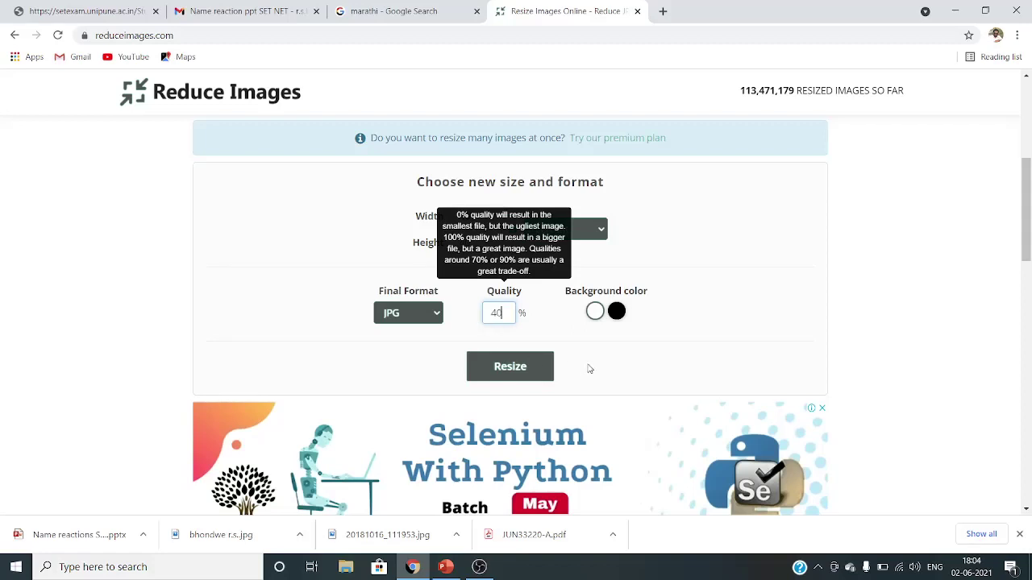
- Resize the signature to 2.87 KB and download the resized copy
scroll(602, 363, "down", 1)
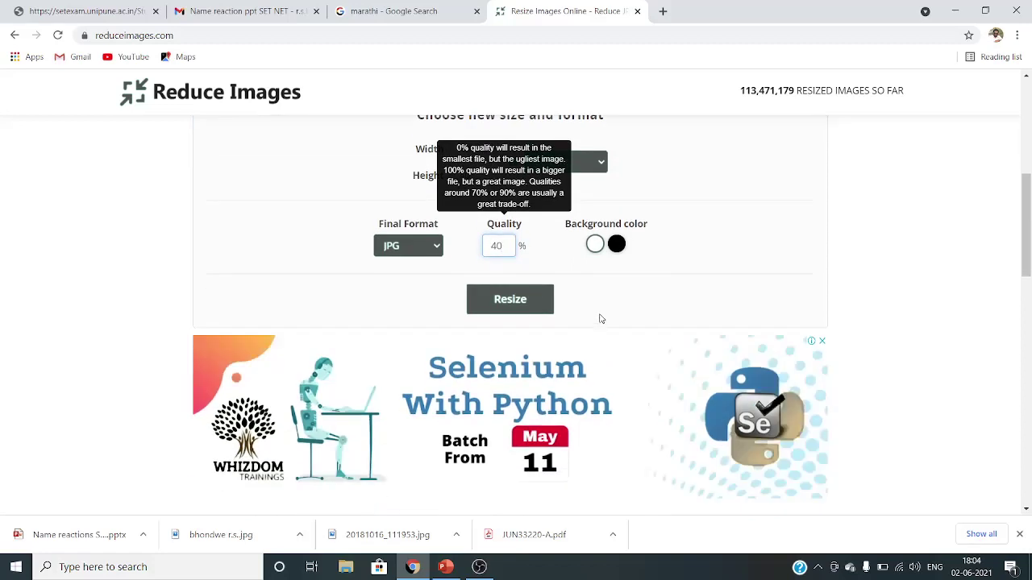
scroll(599, 320, "up", 1)
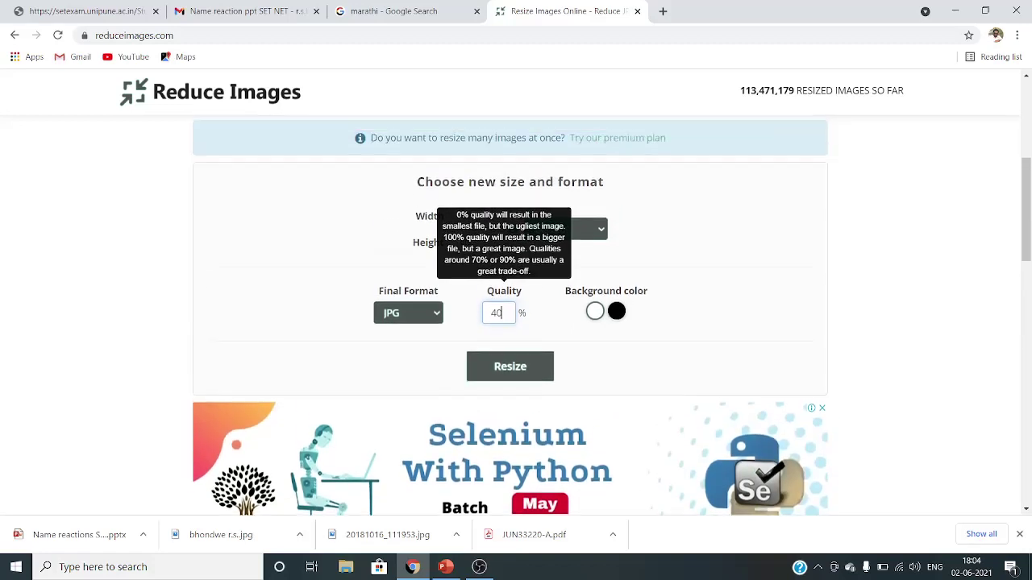
left_click(517, 370)
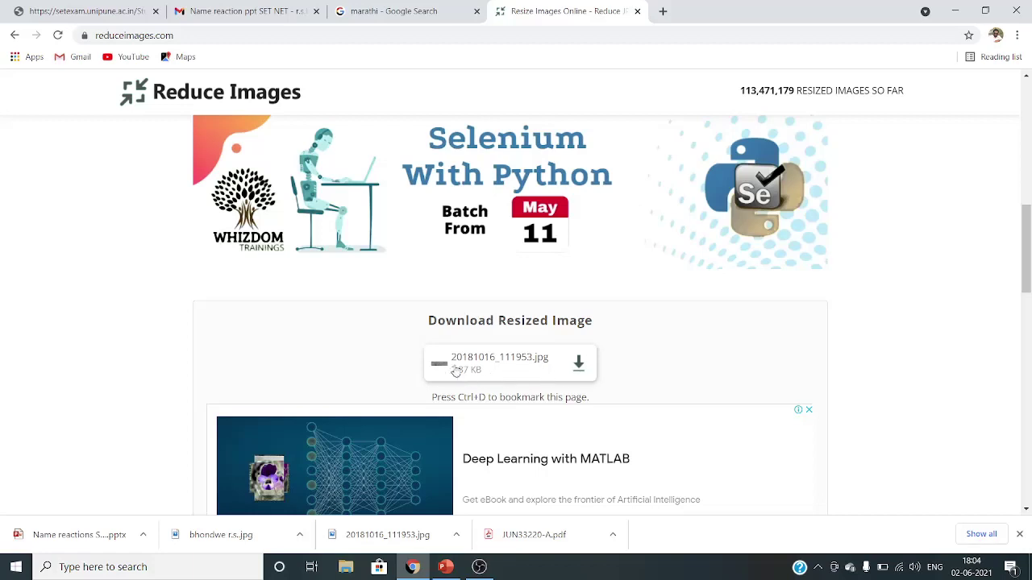
left_click(578, 364)
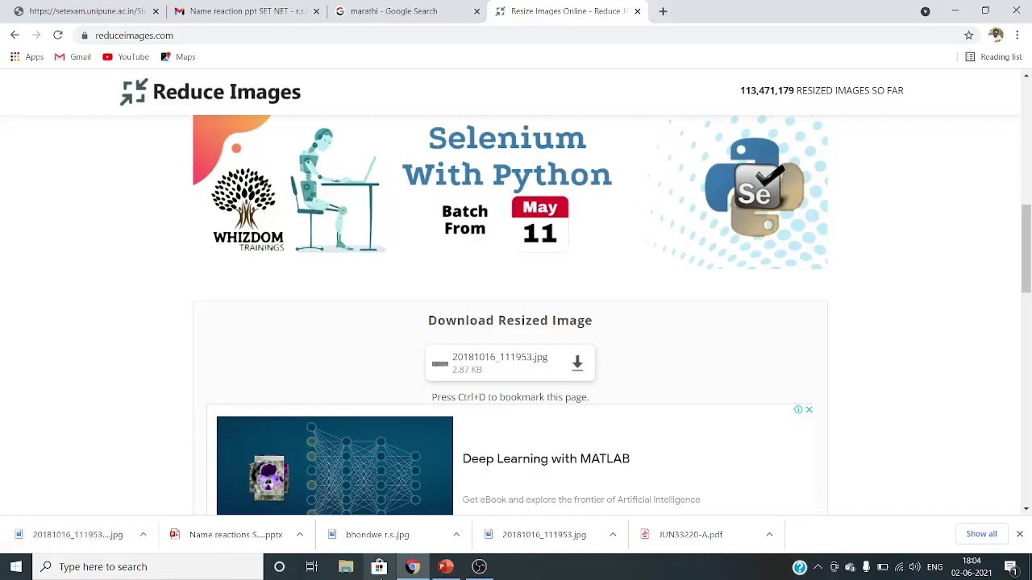
- Return to the MH-SET application form tab
left_click(413, 569)
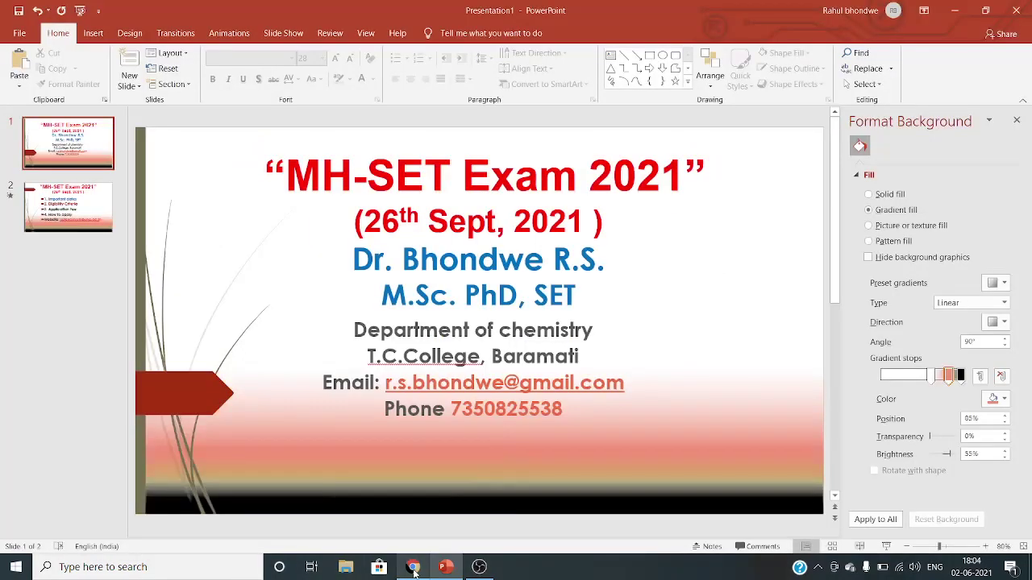
left_click(413, 568)
left_click(446, 571)
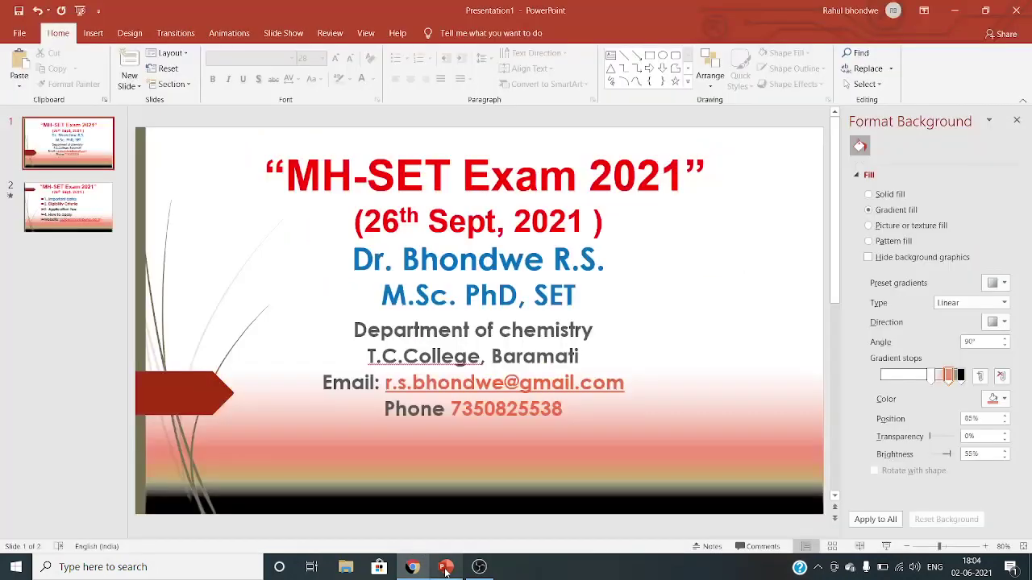
left_click(413, 569)
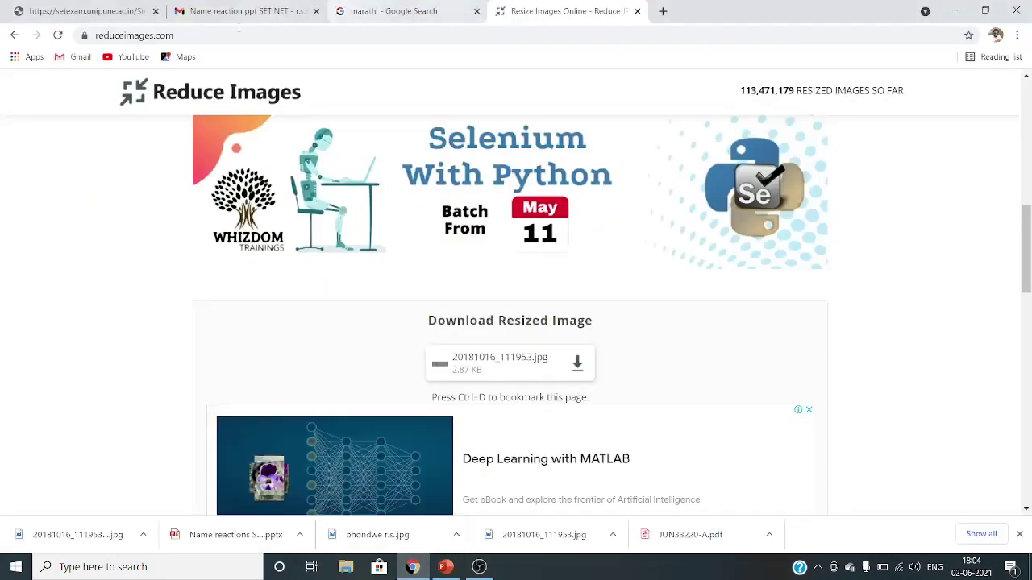
left_click(89, 11)
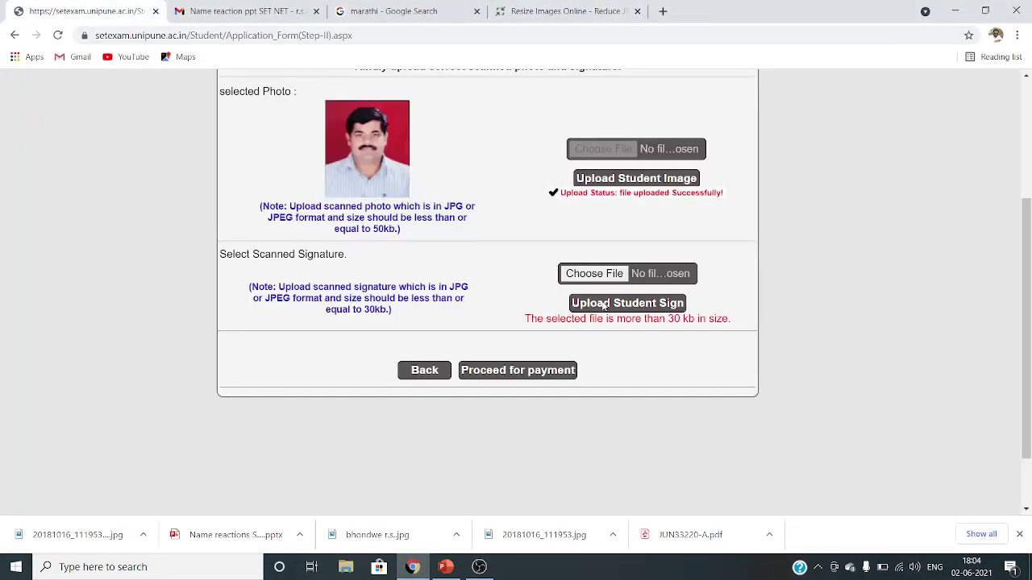
- Upload the resized signature file 20181016_111953 (1) as the student sign
left_click(601, 276)
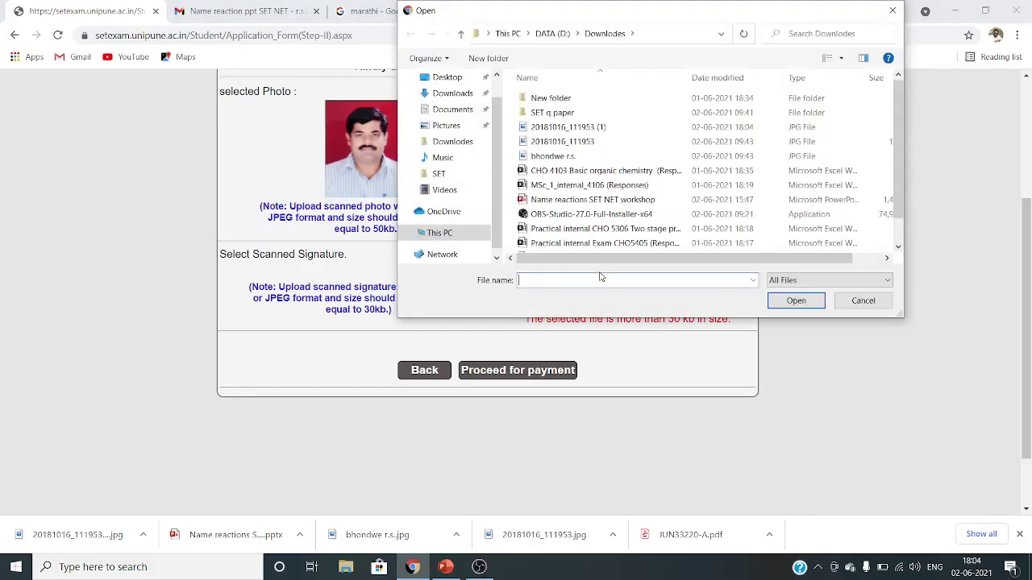
double_click(584, 128)
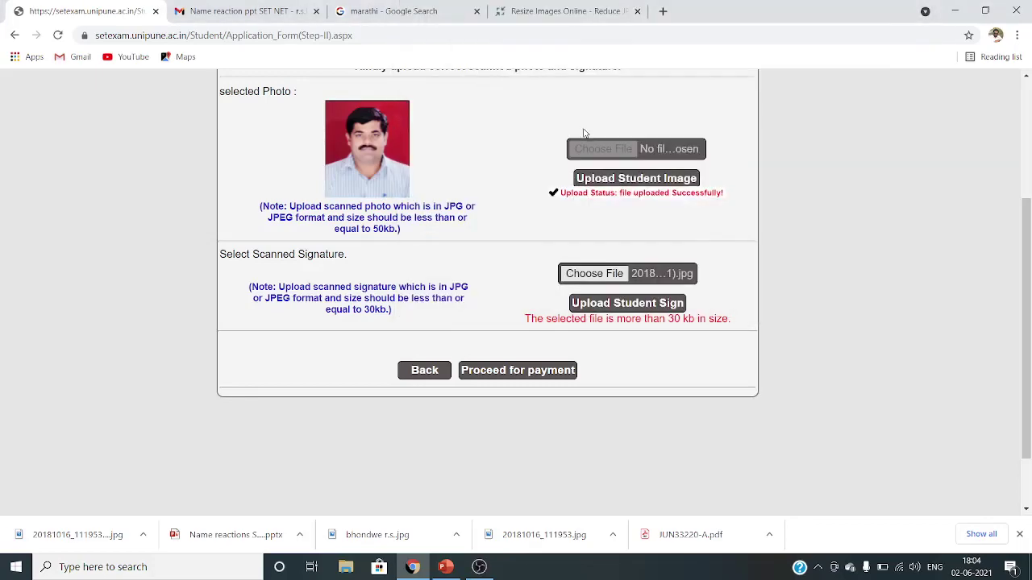
left_click(600, 303)
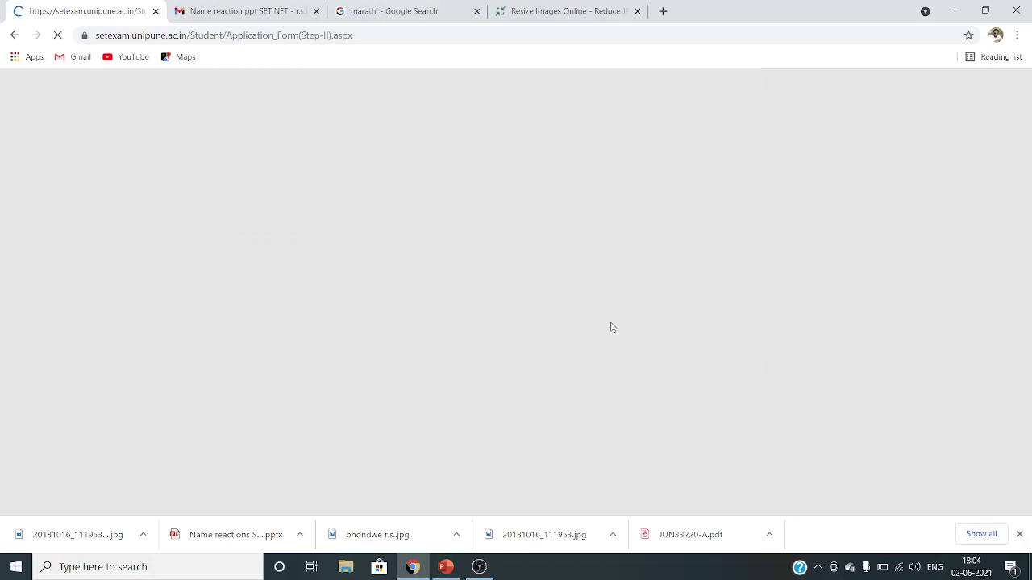
scroll(582, 339, "down", 3)
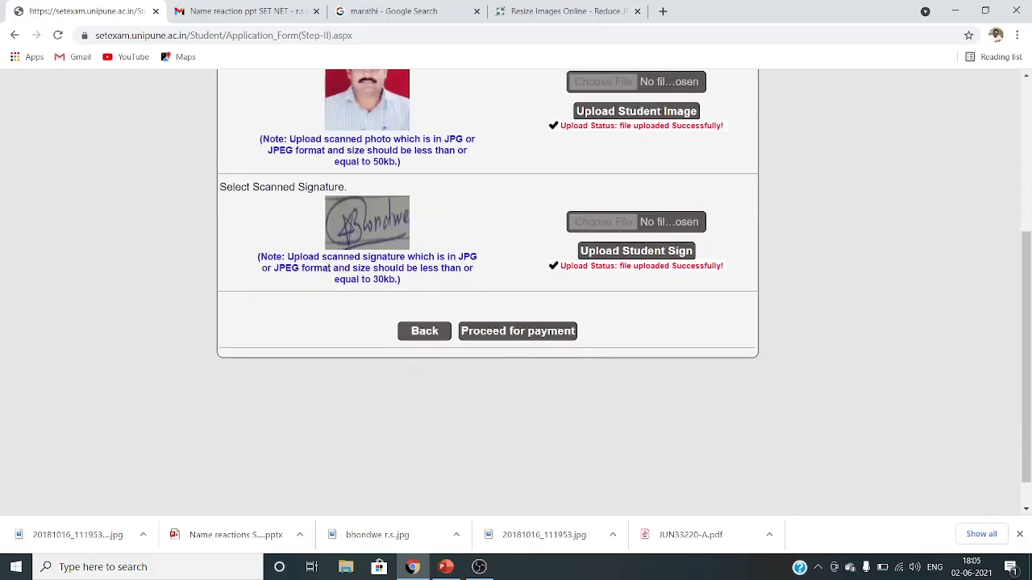
scroll(479, 300, "up", 3)
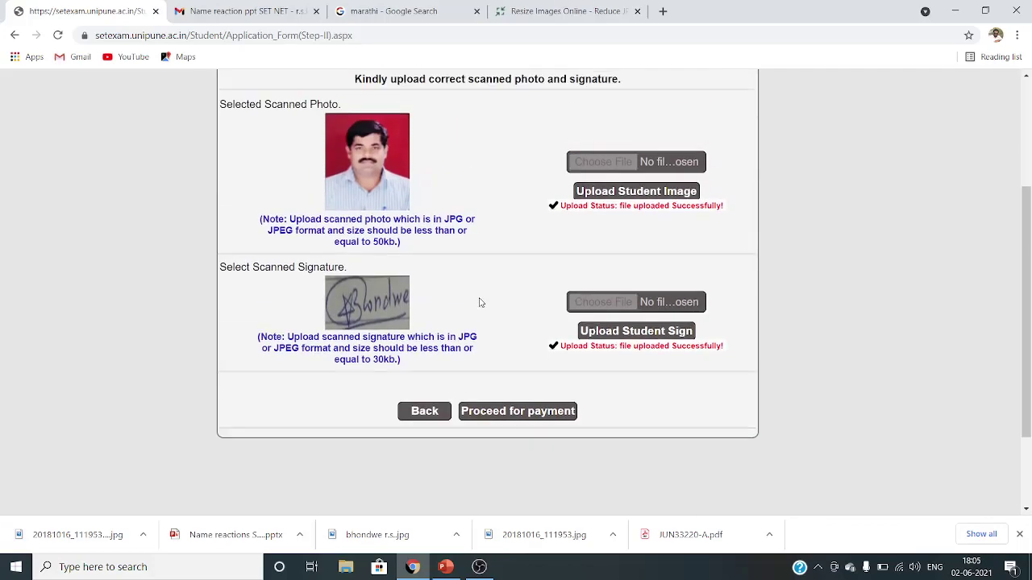
scroll(509, 263, "down", 3)
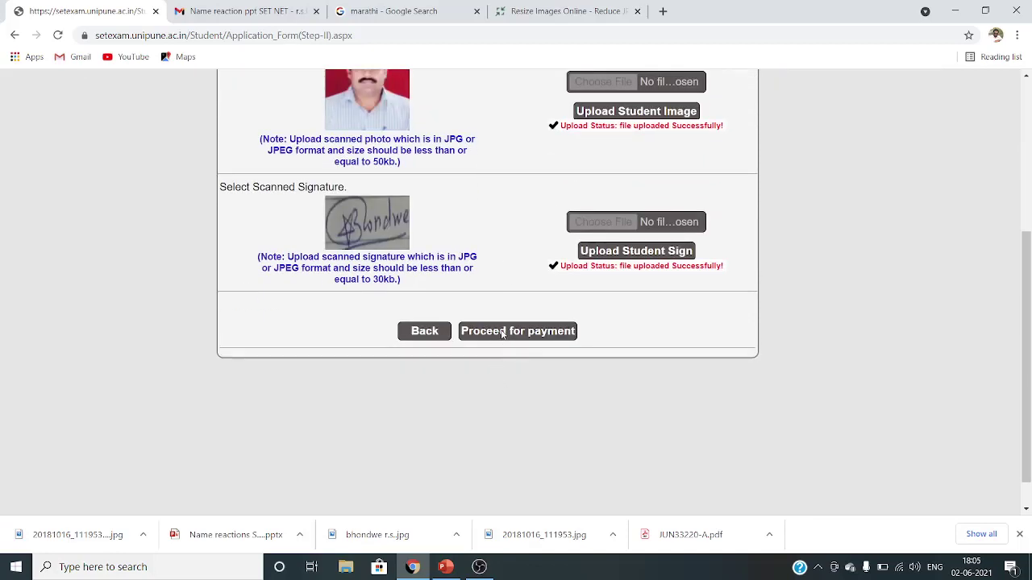
- Proceed from the uploads through to the university payment page showing the 800.00 MH-SET fee
left_click(502, 334)
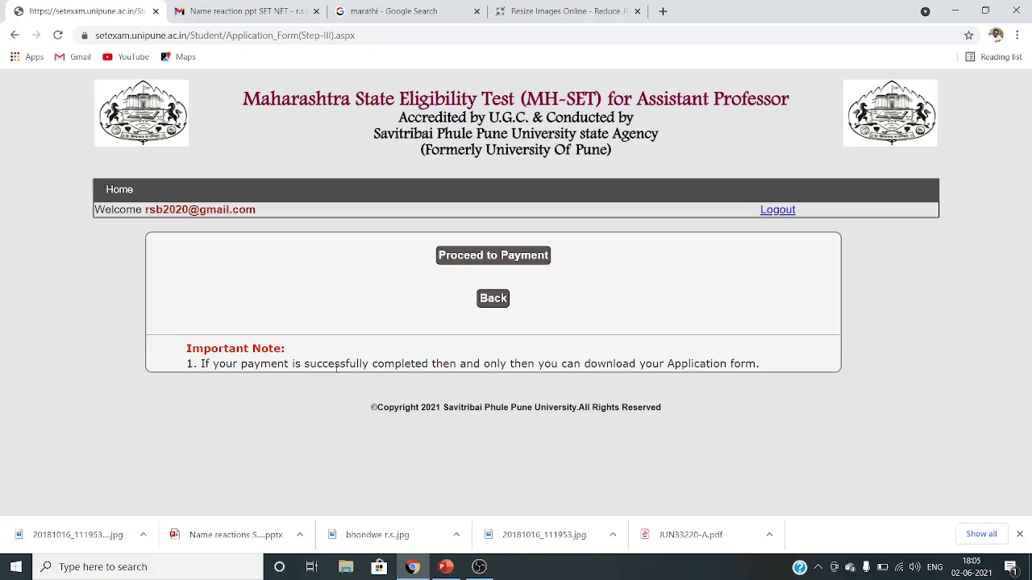
left_click(509, 256)
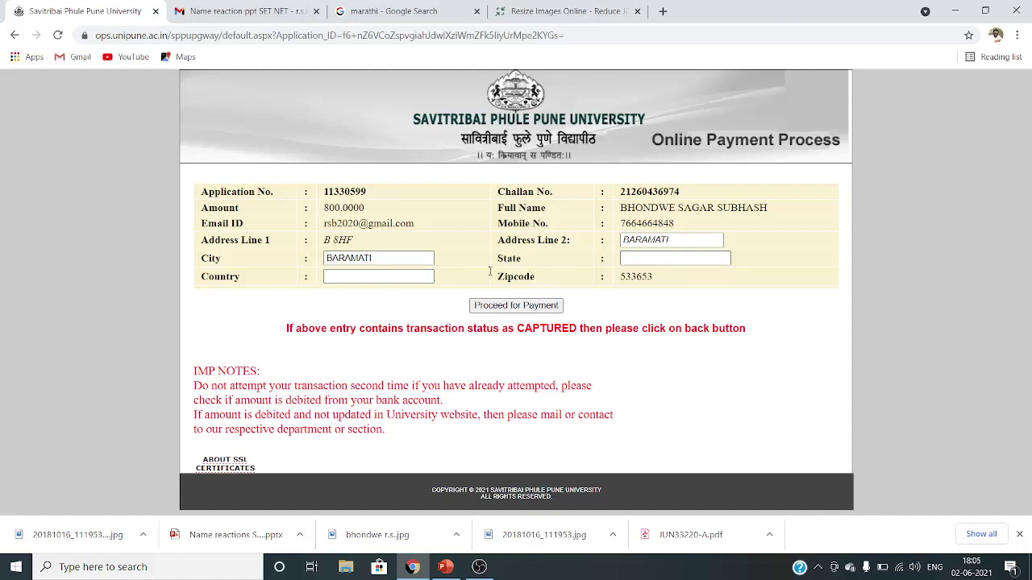
left_click(514, 305)
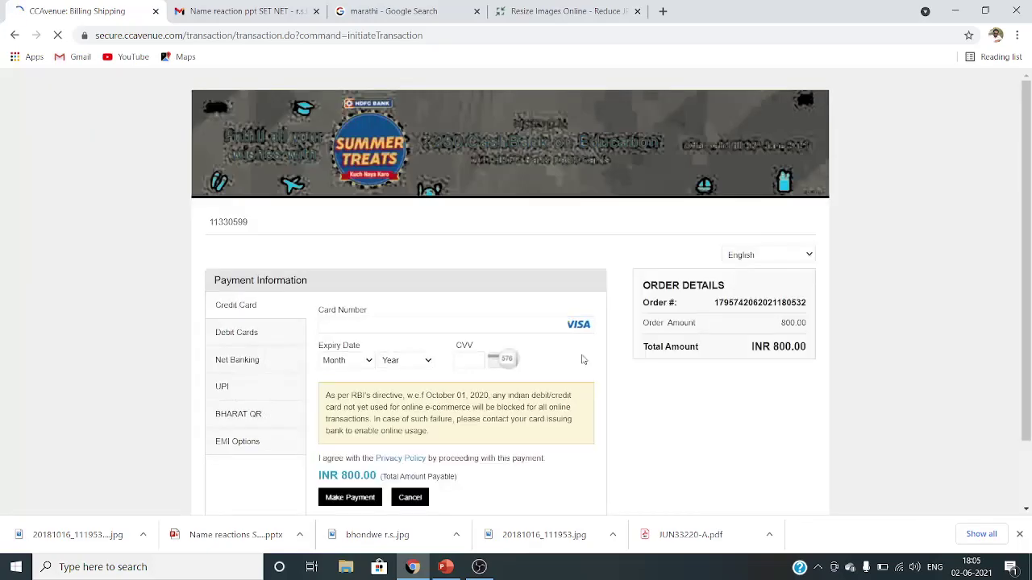
scroll(584, 360, "down", 2)
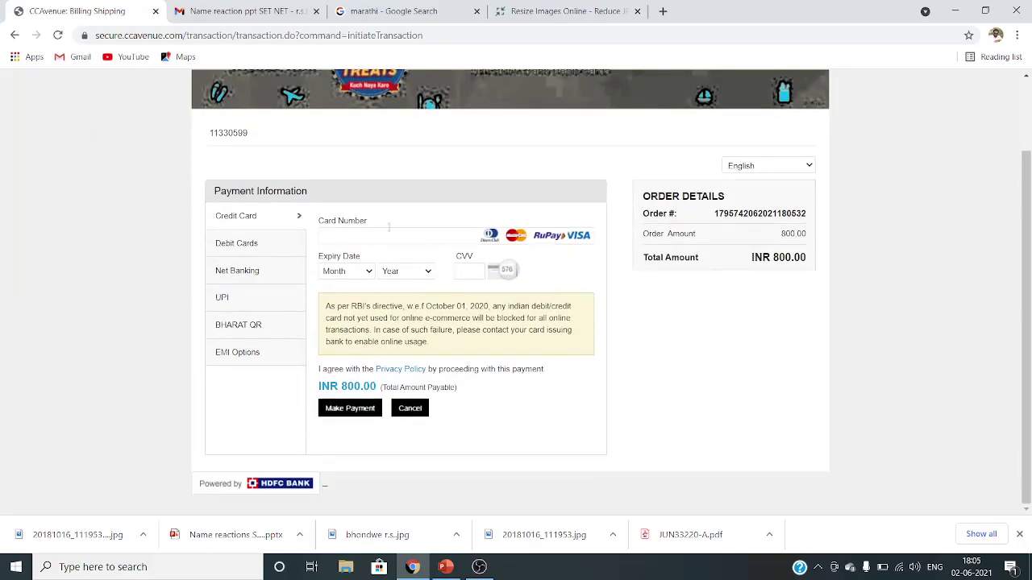
left_click(389, 235)
left_click(368, 256)
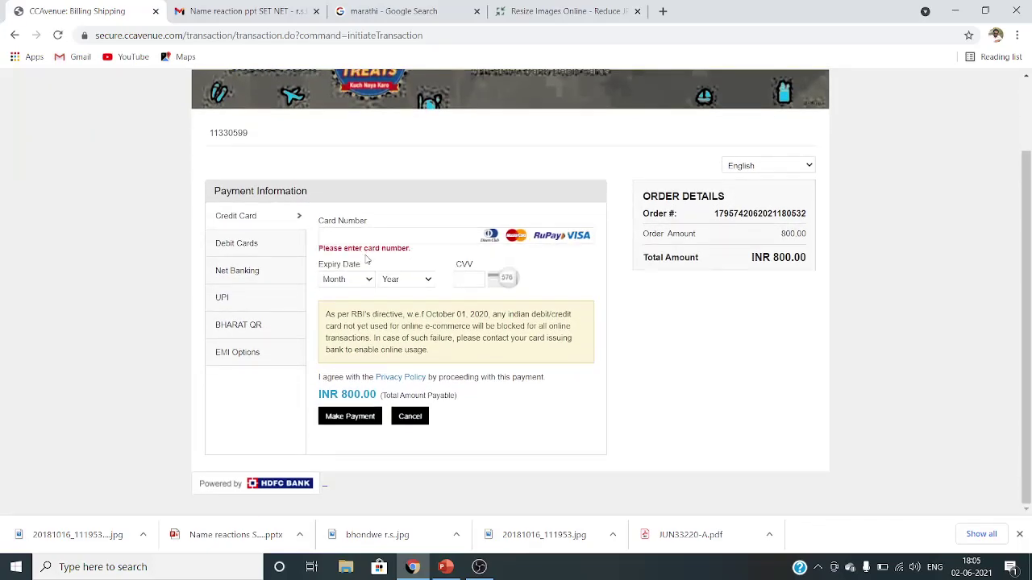